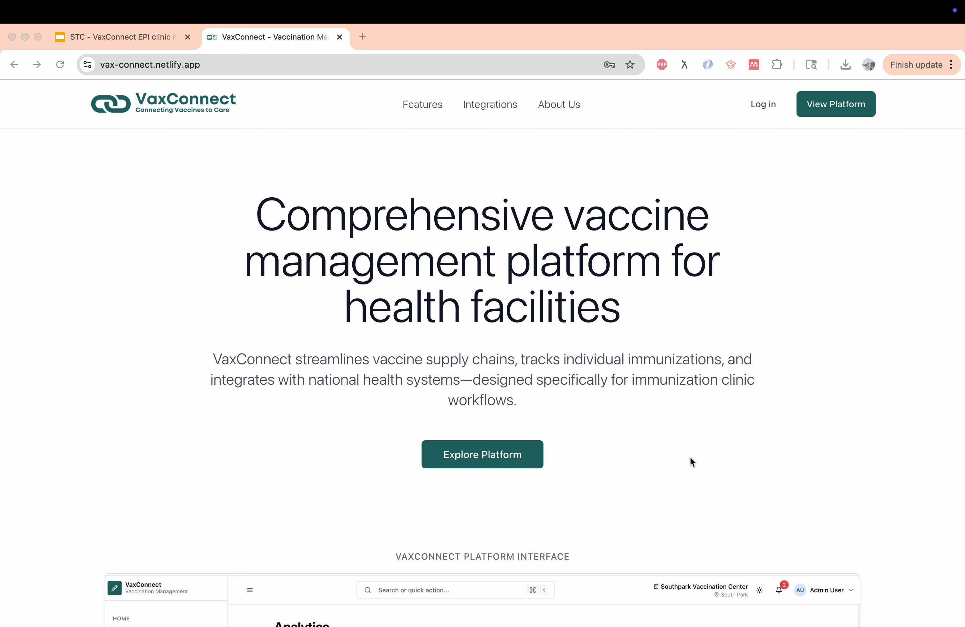
Scroll the landing page down to the Analytics dashboard preview and How VaxConnect works cards
scroll(690, 456, down, 3)
scroll(690, 456, up, 1)
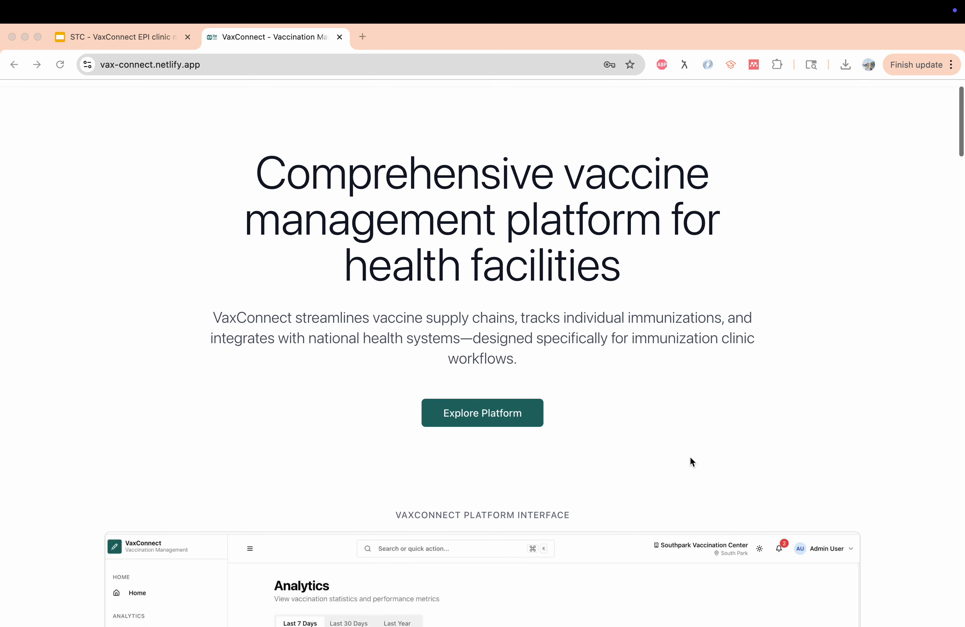
scroll(691, 456, up, 2)
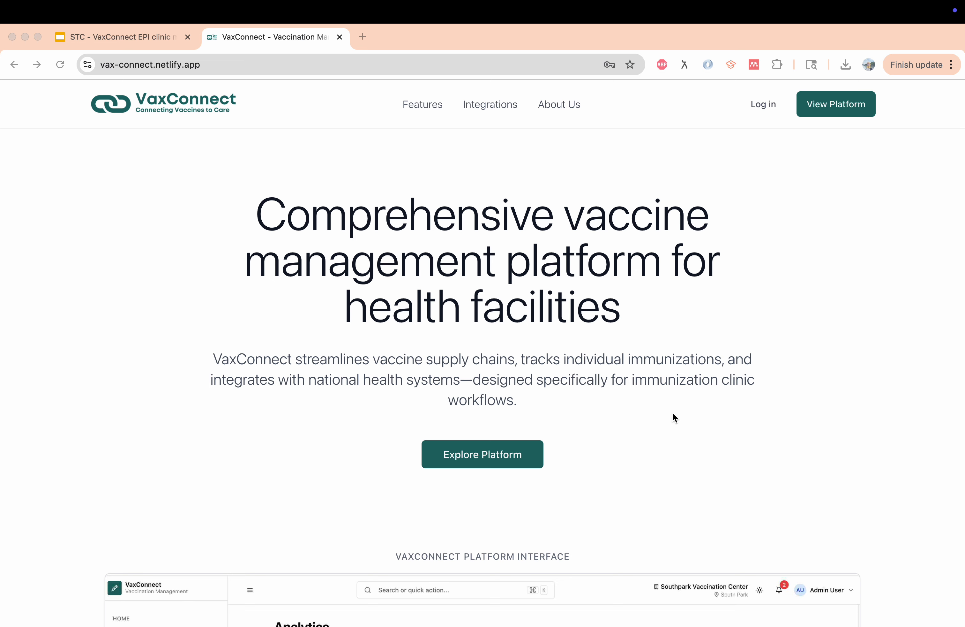
scroll(673, 414, down, 5)
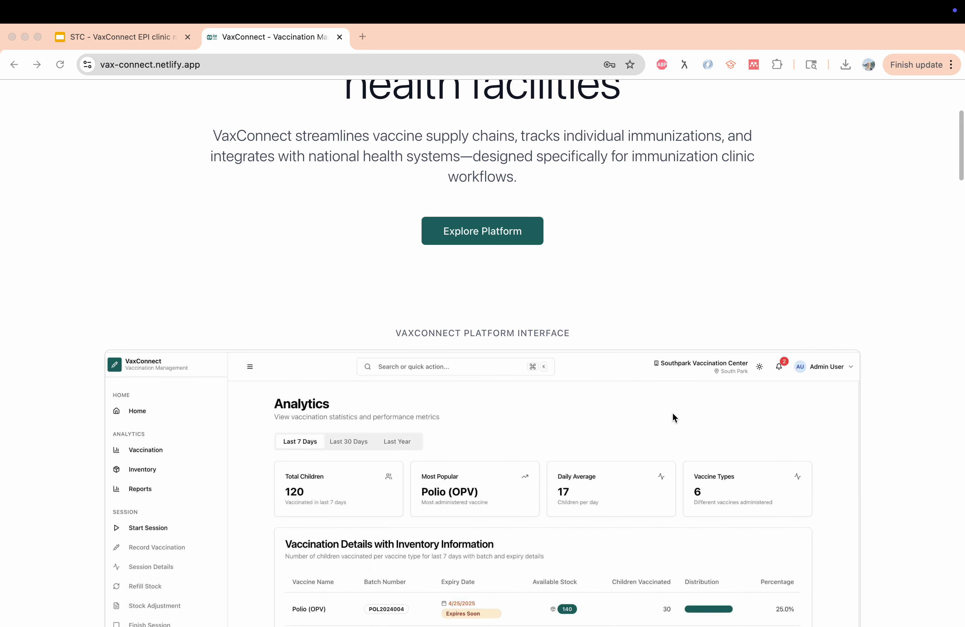
scroll(673, 413, down, 4)
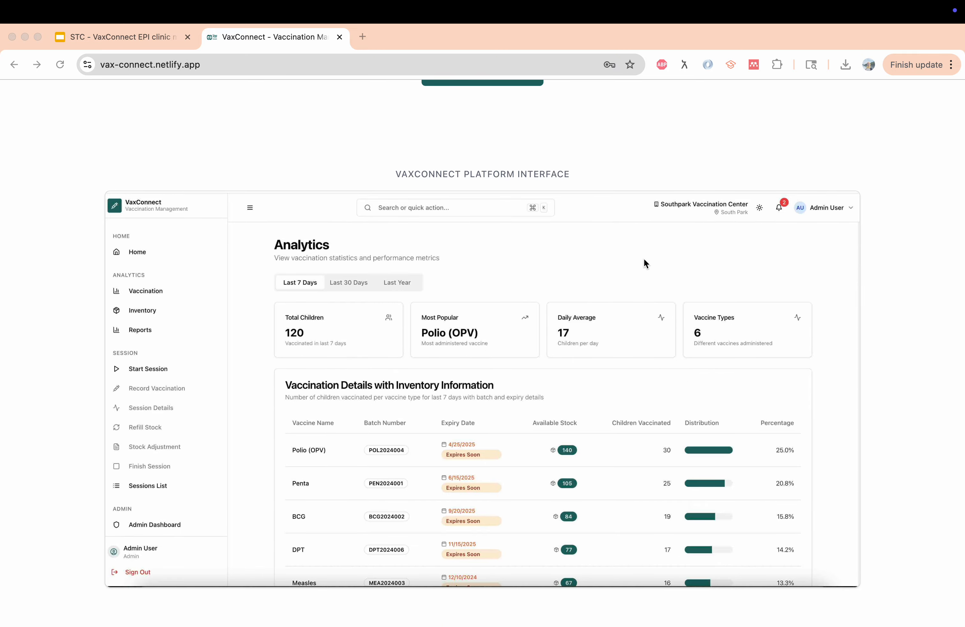
scroll(695, 320, down, 2)
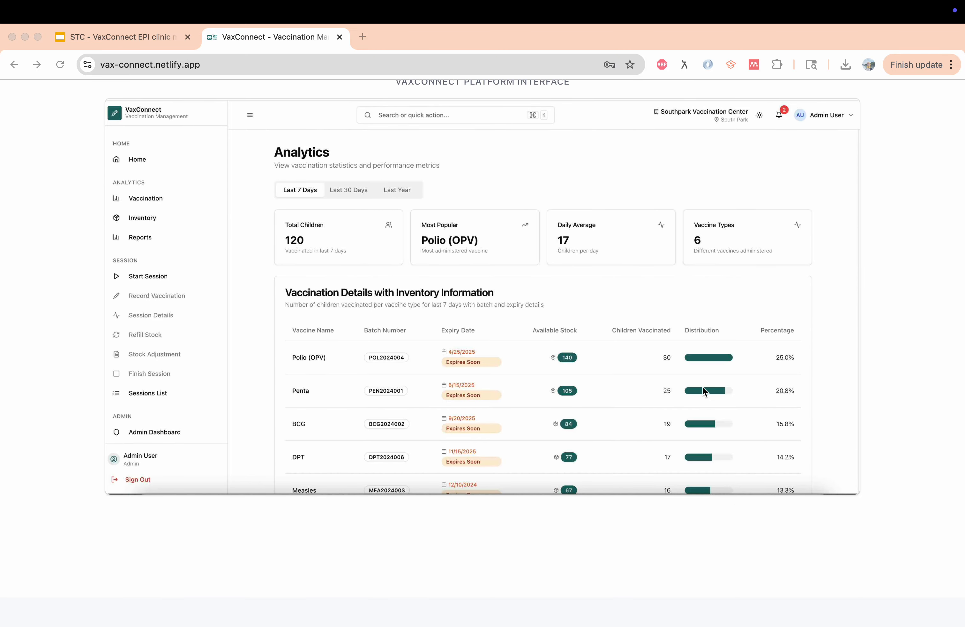
scroll(704, 389, down, 5)
scroll(704, 391, down, 4)
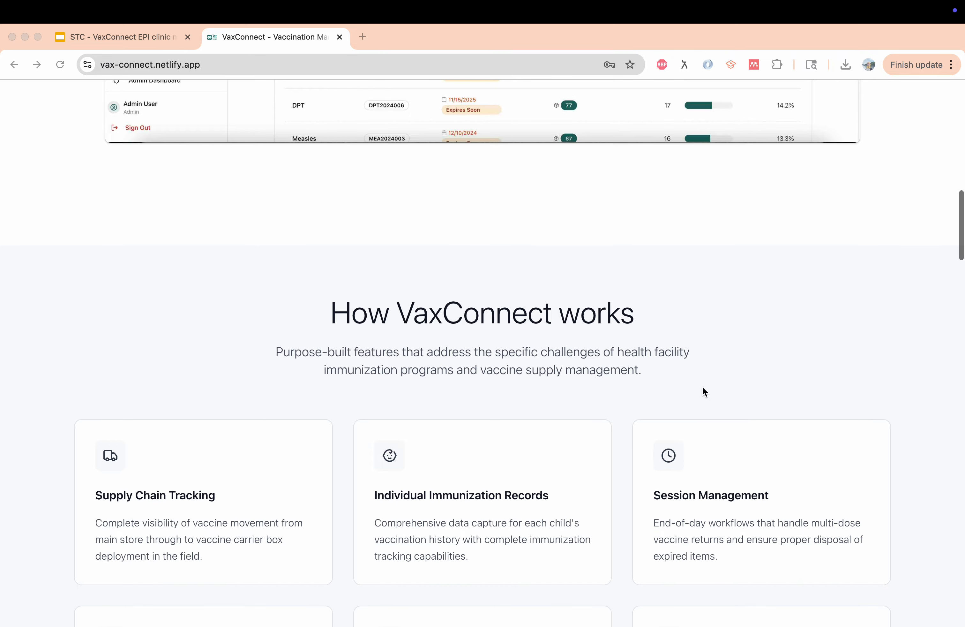
Scroll past the six feature cards down to the National health system integrations section
scroll(705, 392, down, 4)
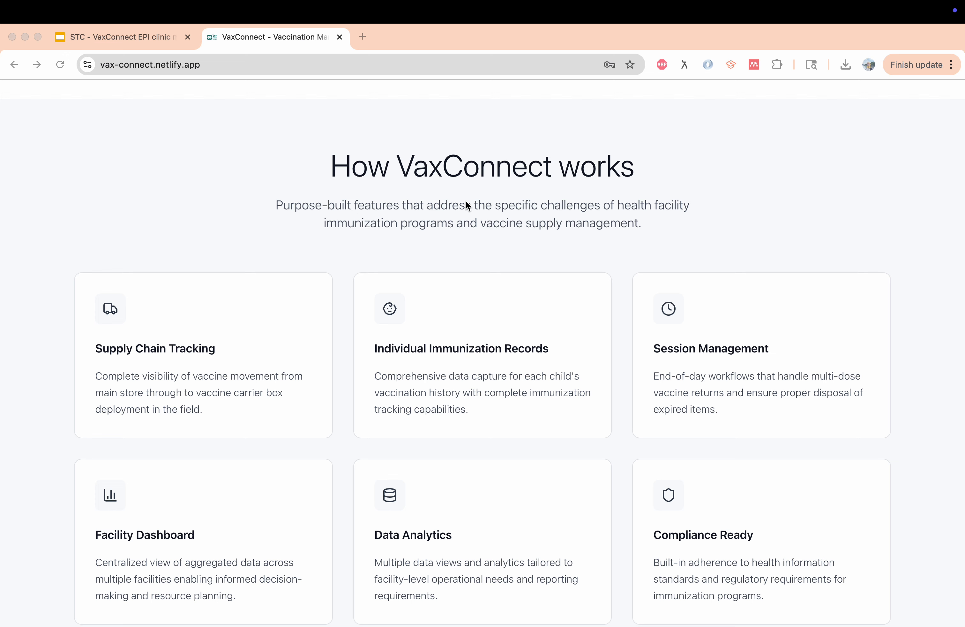
scroll(464, 204, down, 1)
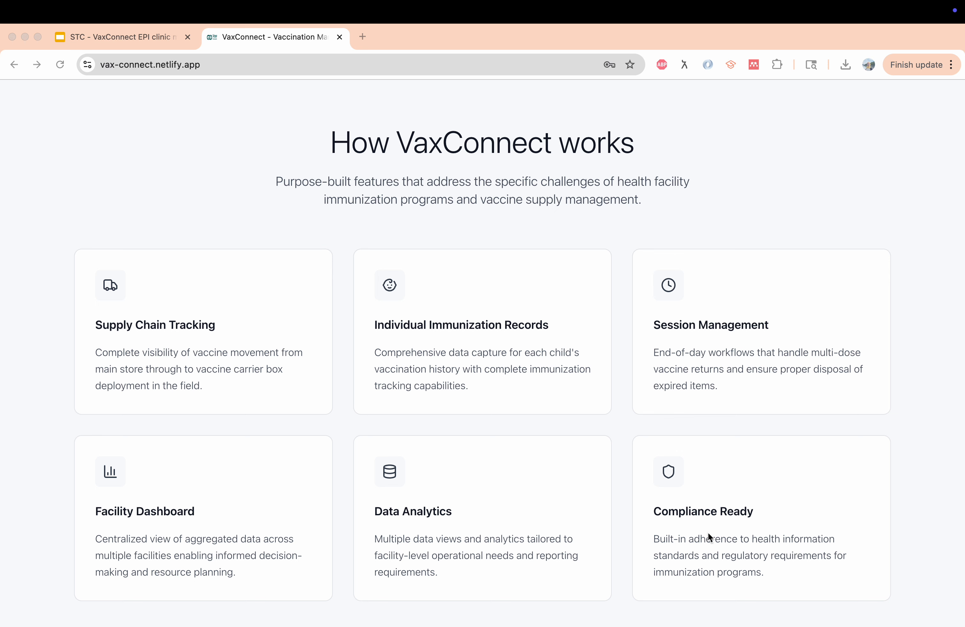
scroll(708, 534, down, 2)
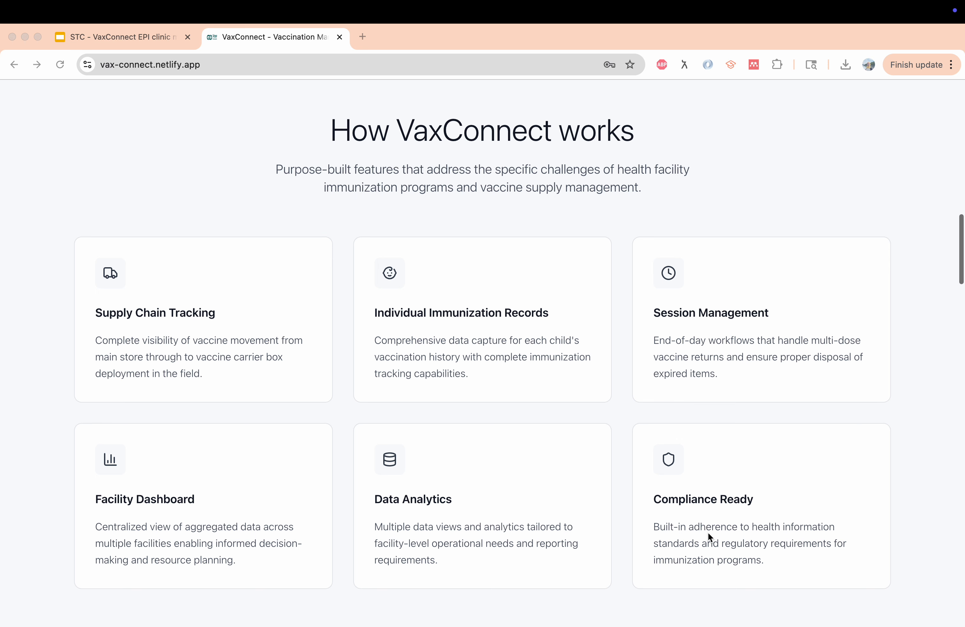
scroll(708, 535, down, 5)
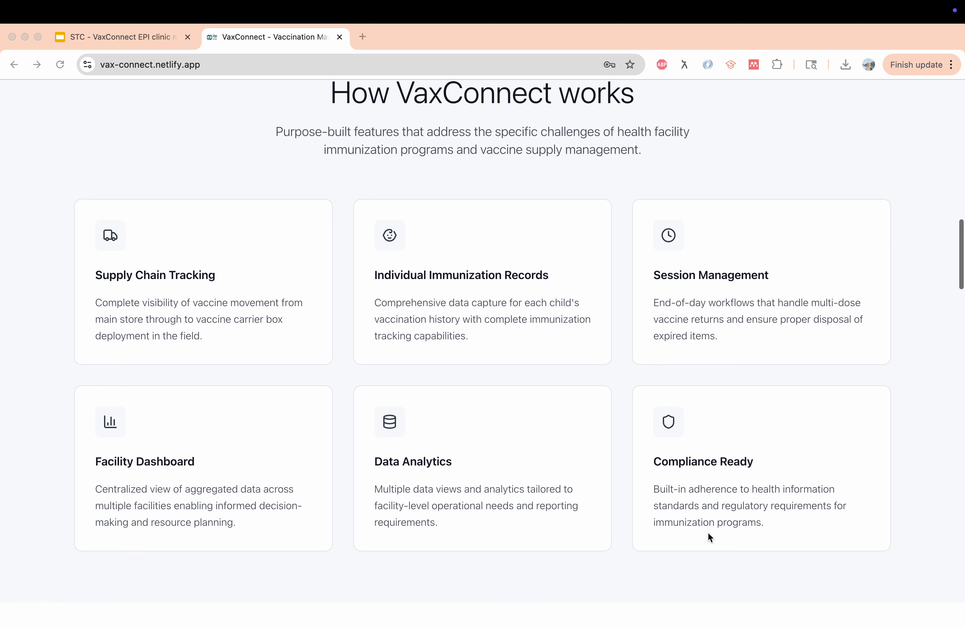
scroll(708, 532, down, 1)
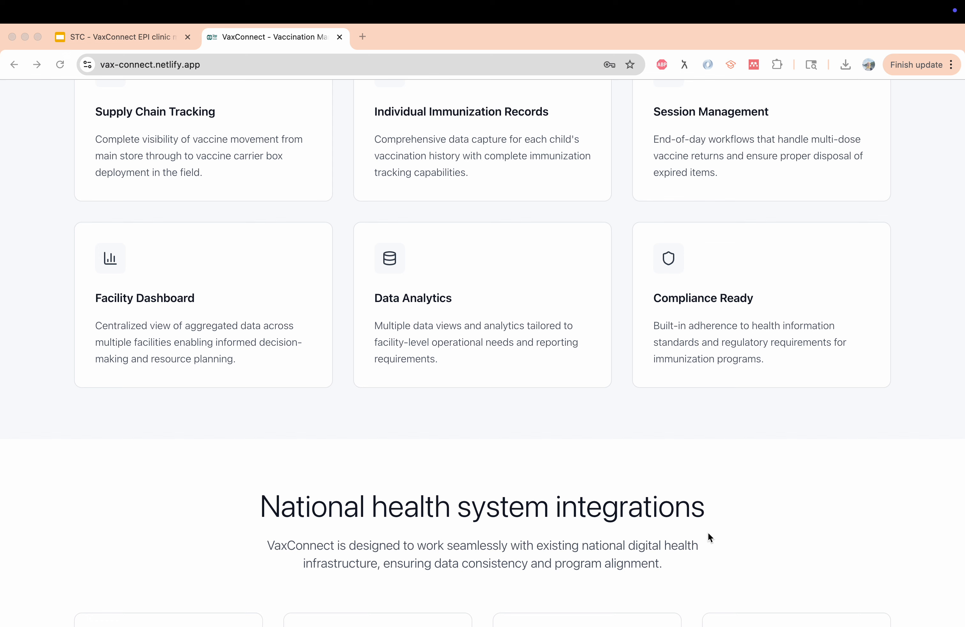
scroll(708, 533, down, 6)
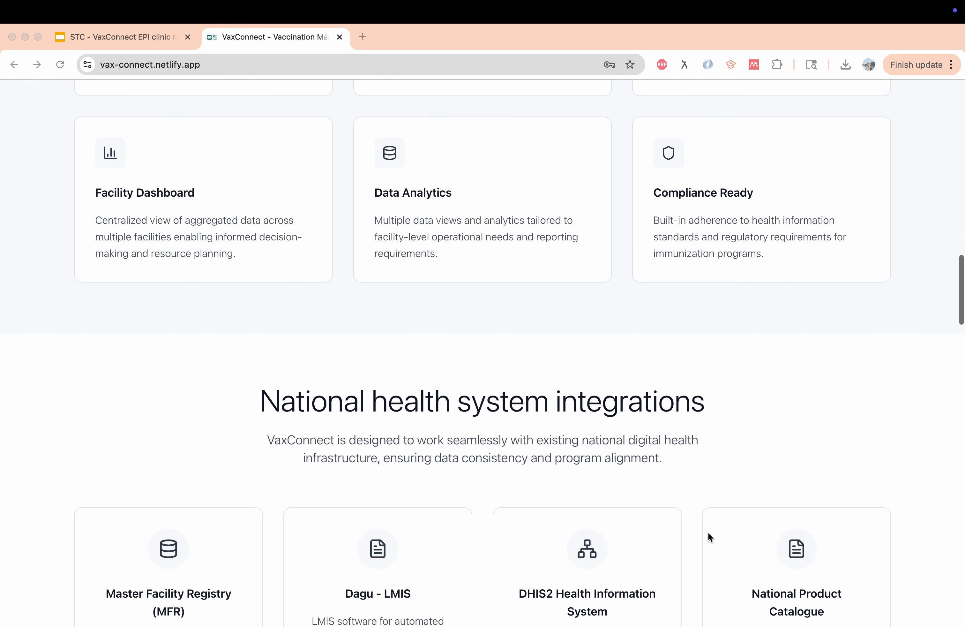
scroll(708, 534, down, 4)
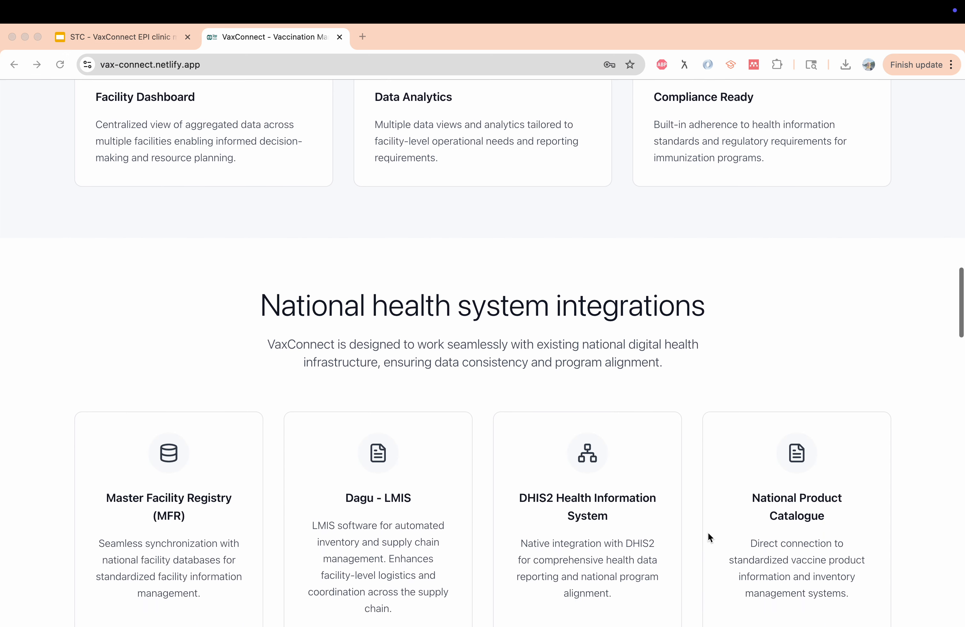
scroll(708, 533, down, 3)
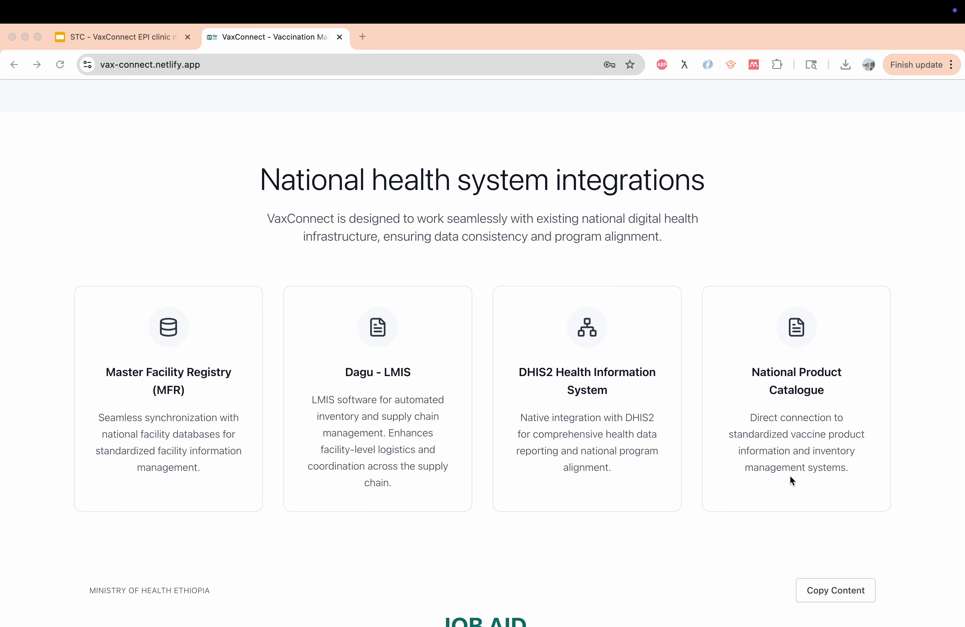
scroll(758, 502, down, 6)
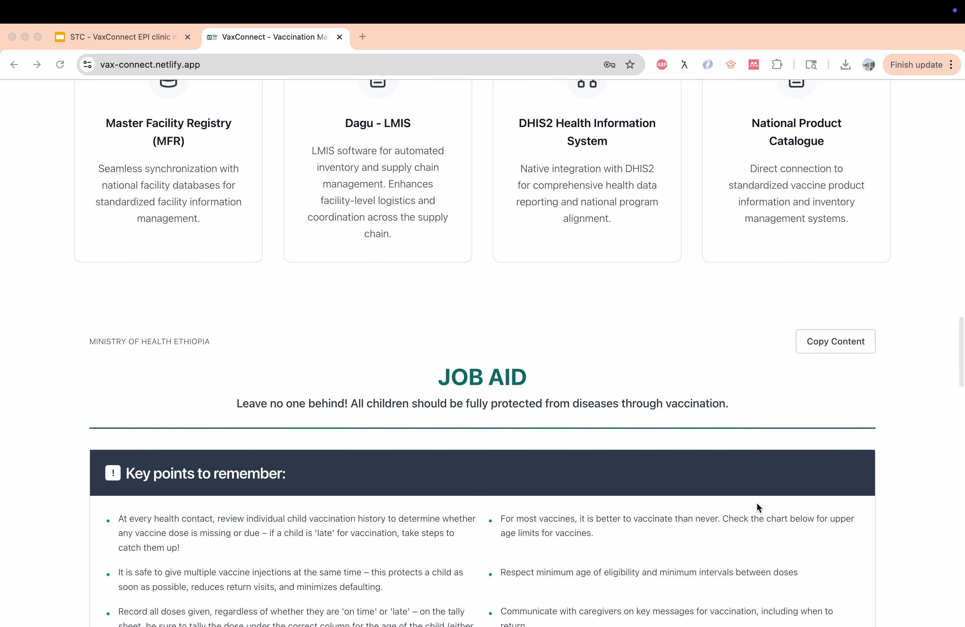
Scroll through the Job Aid antigen chart and When to Give cards, then back toward the hero
scroll(757, 502, down, 4)
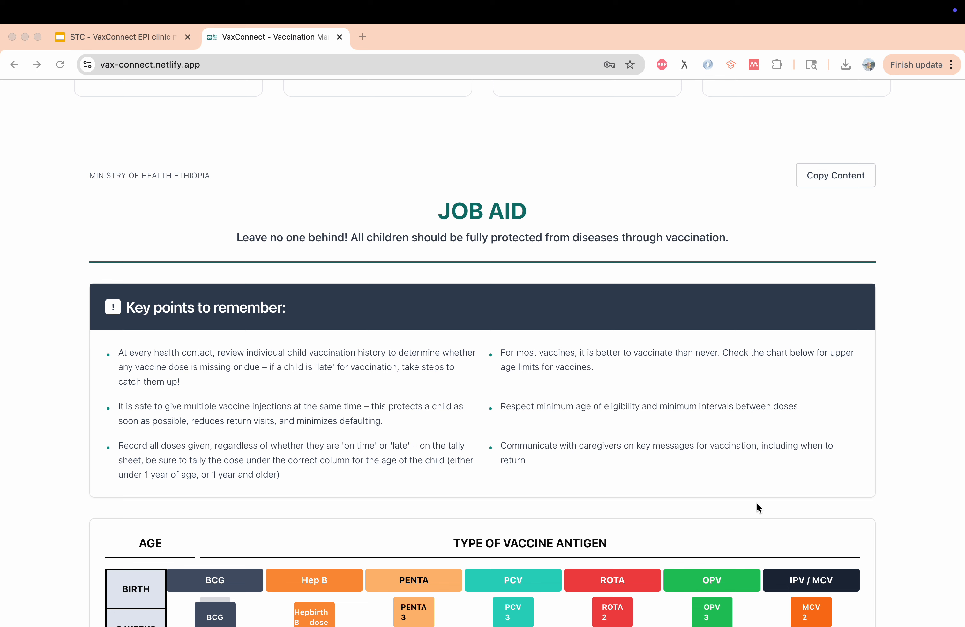
scroll(757, 503, down, 4)
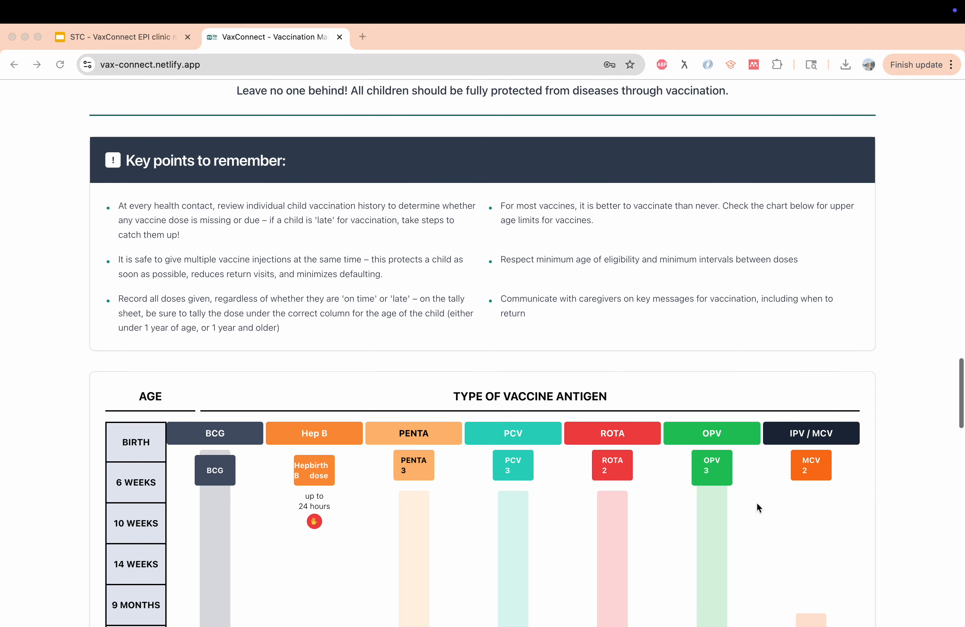
scroll(757, 503, down, 2)
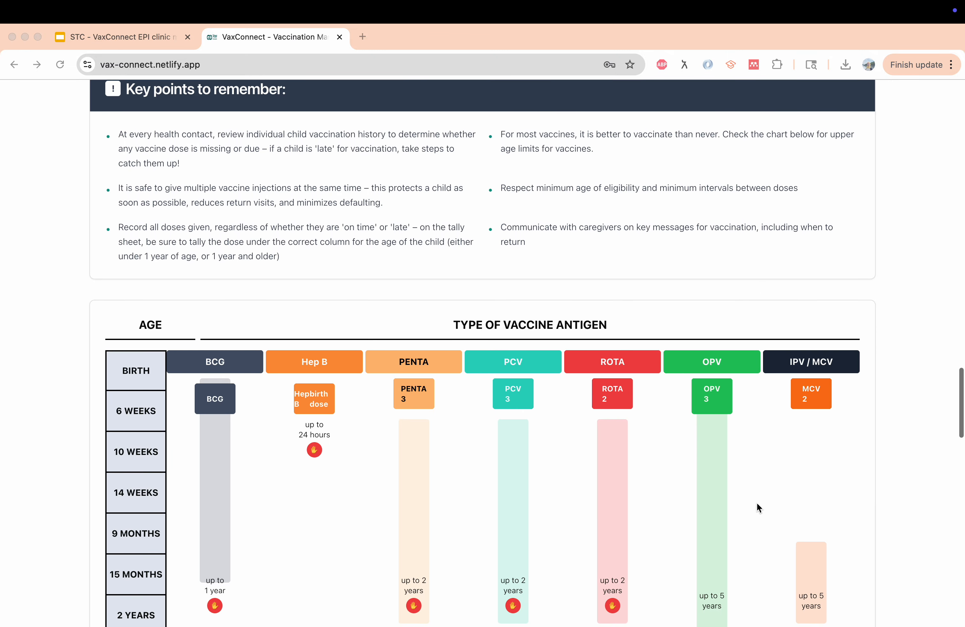
scroll(758, 503, down, 2)
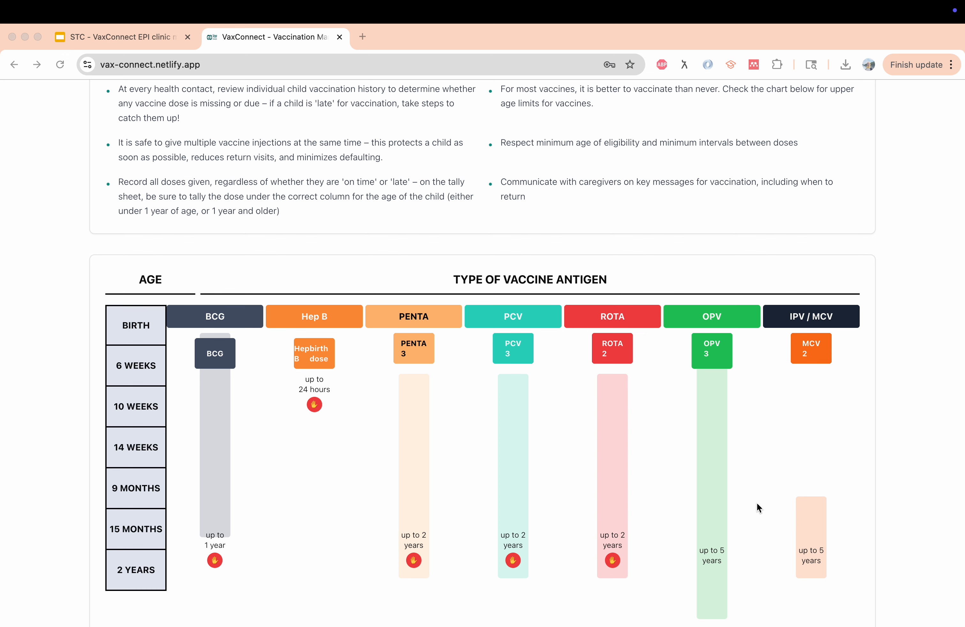
scroll(758, 503, down, 3)
scroll(758, 504, down, 7)
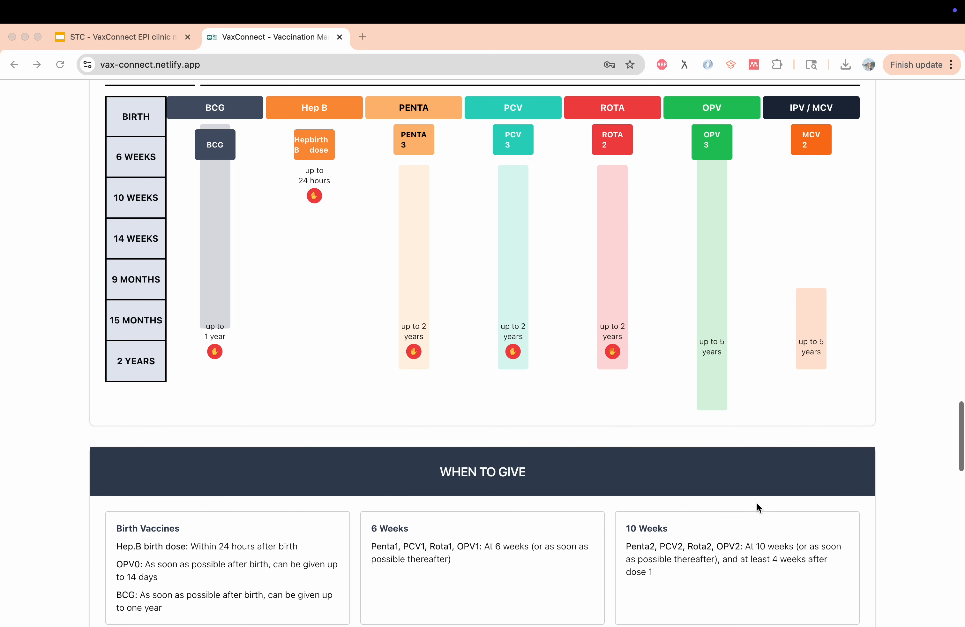
scroll(758, 503, down, 2)
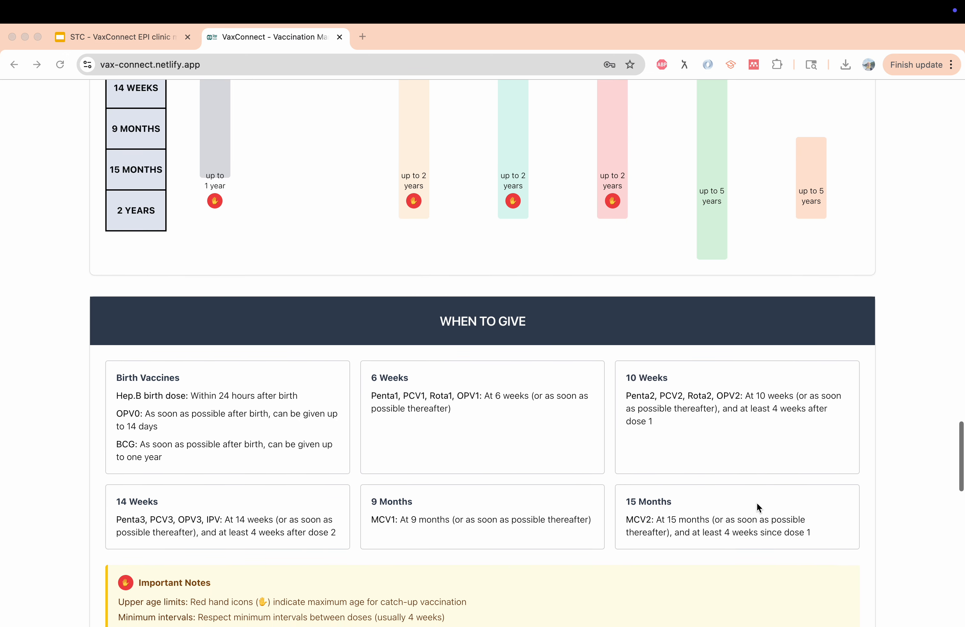
scroll(757, 502, down, 2)
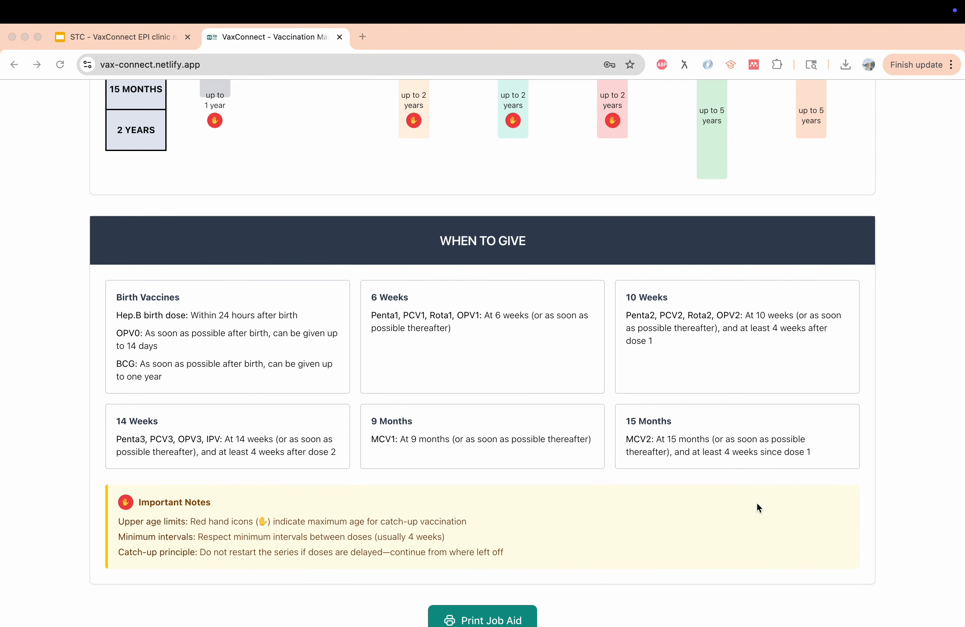
scroll(757, 504, down, 4)
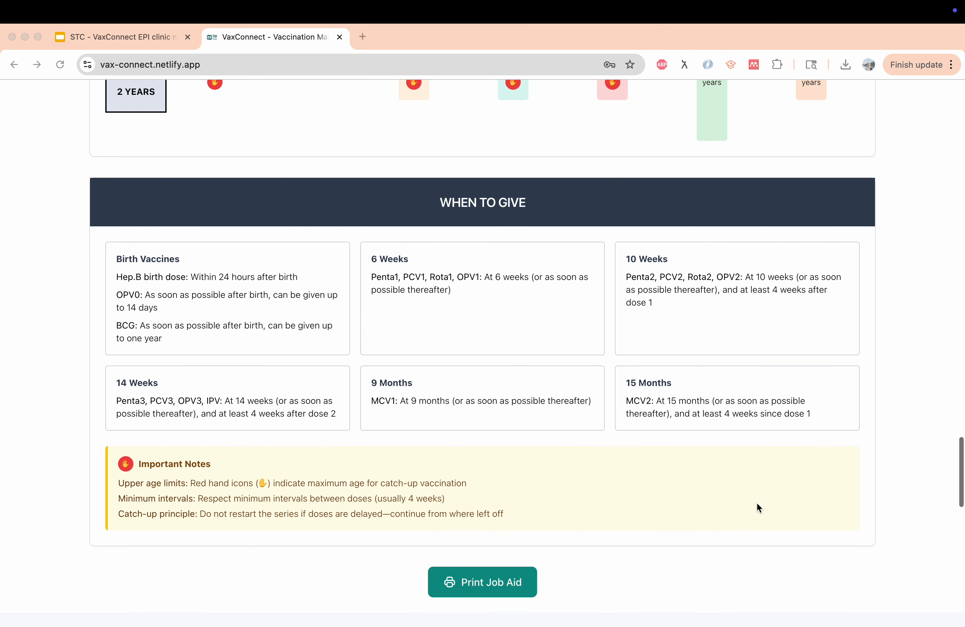
scroll(757, 504, up, 12)
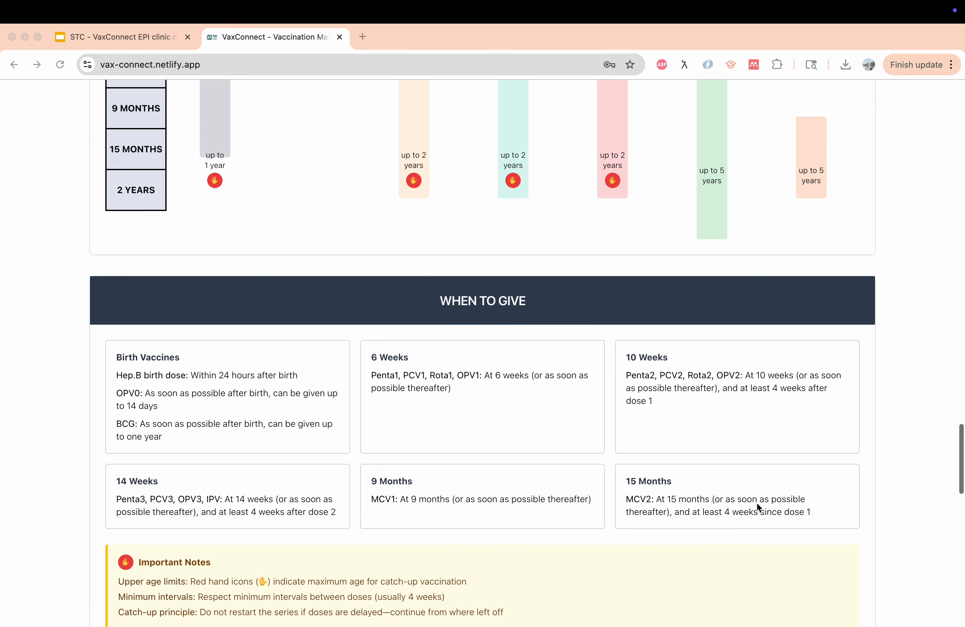
scroll(758, 504, up, 20)
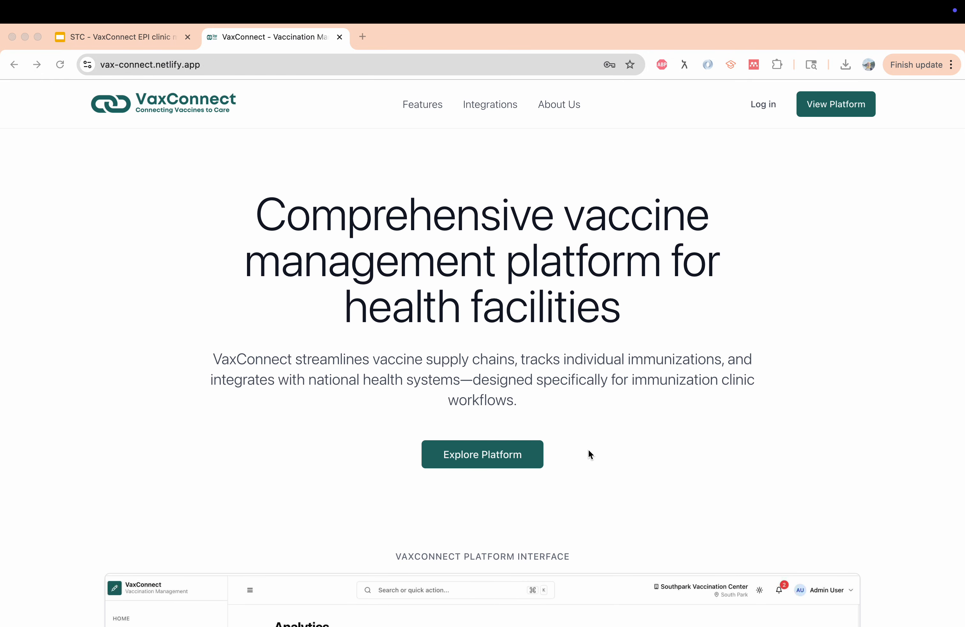
Sign in through Explore Platform using the saved admin login and password
click(469, 457)
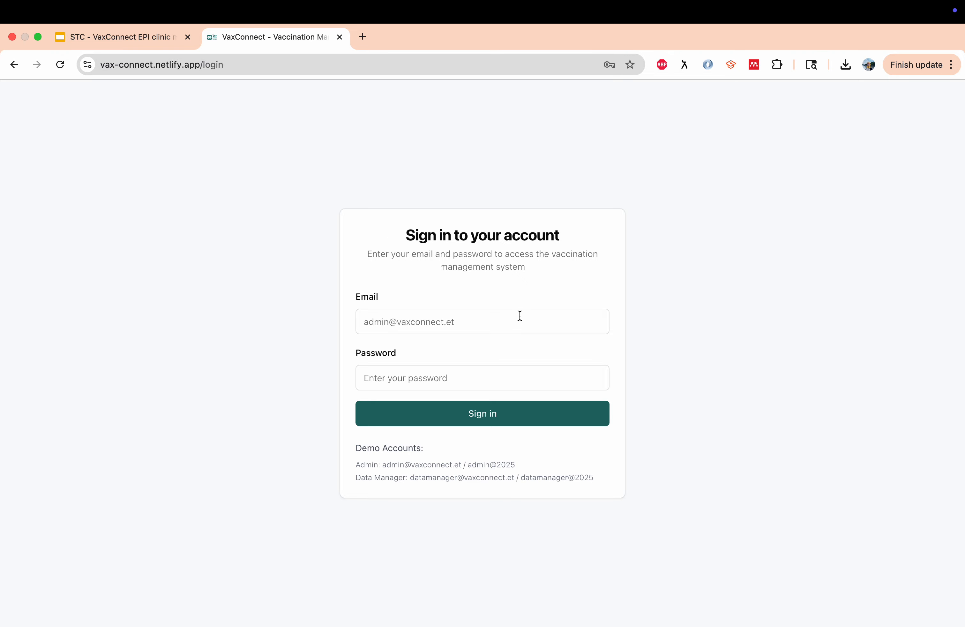
click(456, 323)
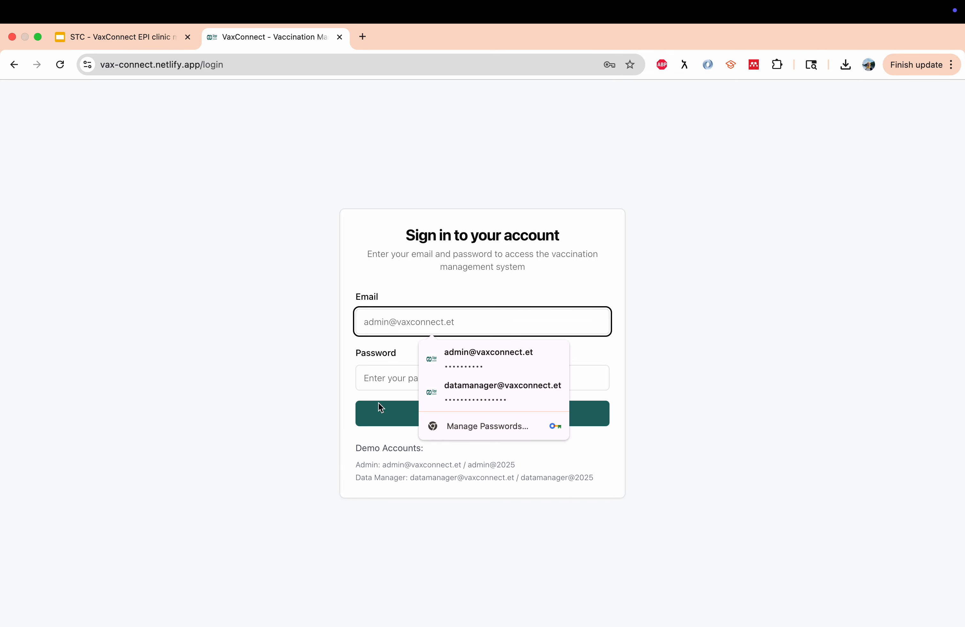
click(510, 362)
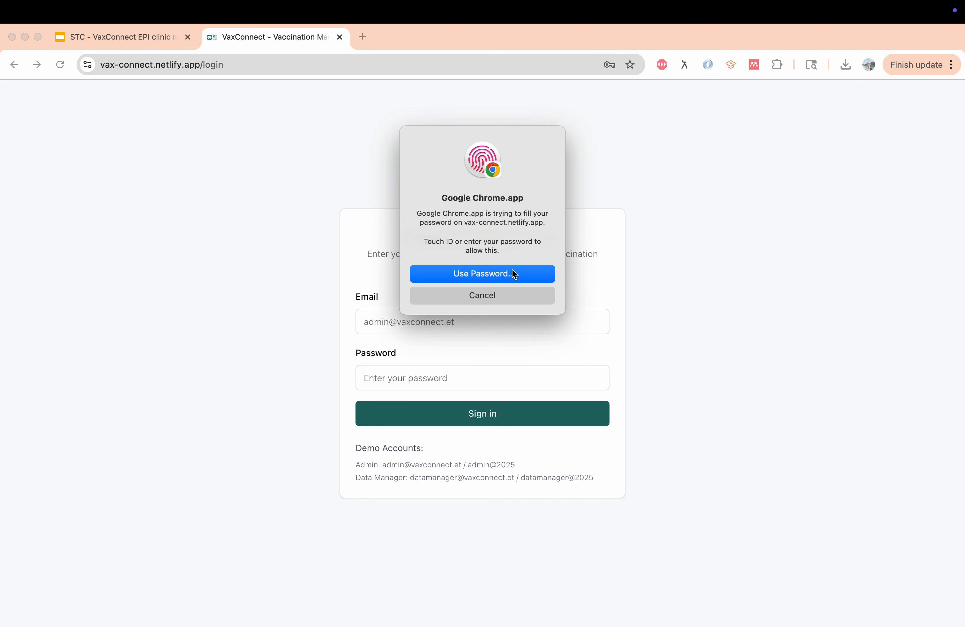
click(430, 415)
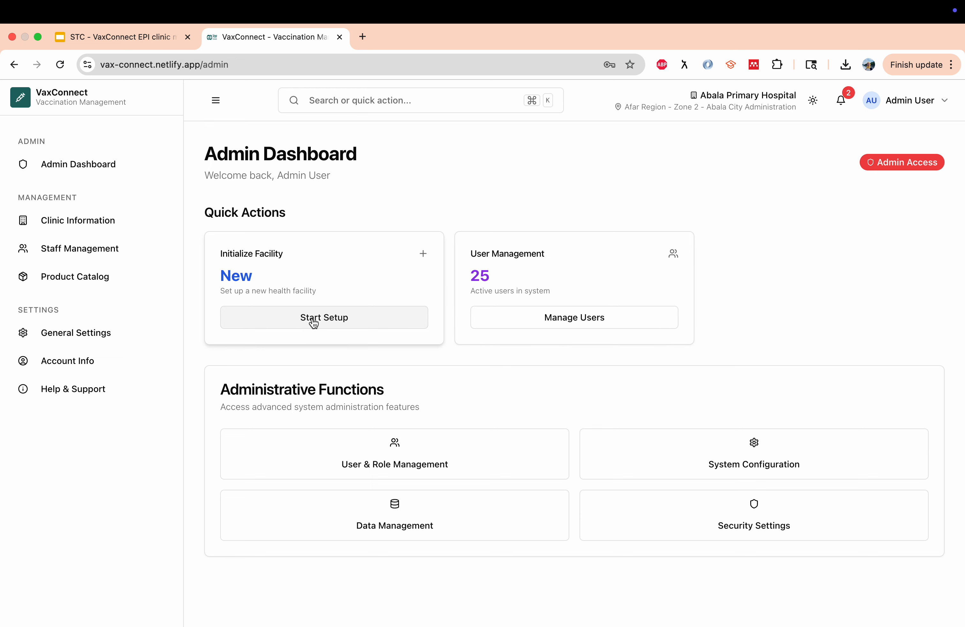
Start a new facility setup and select Berahale Primary Hospital (MFR-AFR-015) from the registry
click(332, 321)
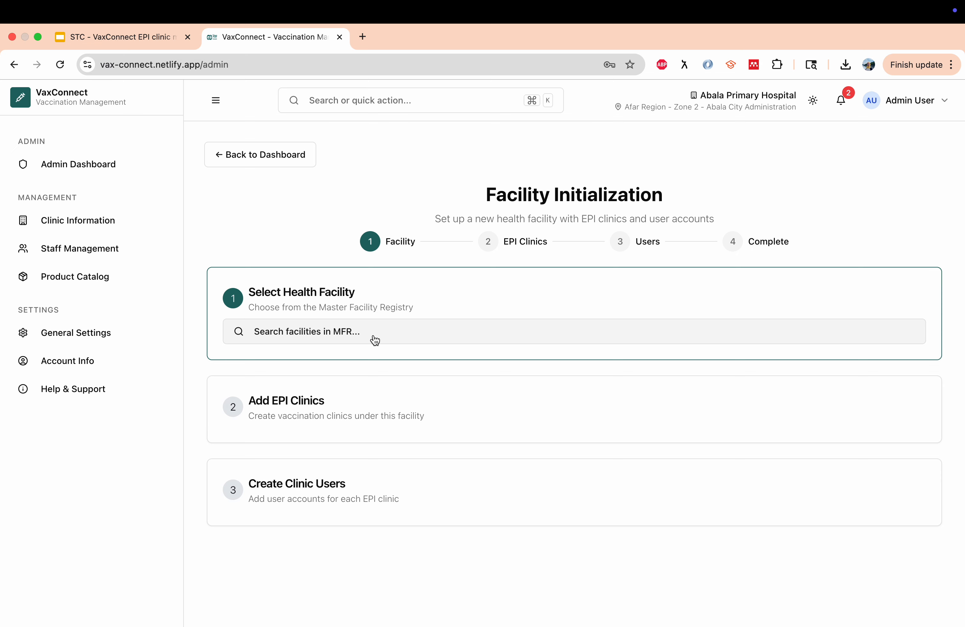
click(315, 338)
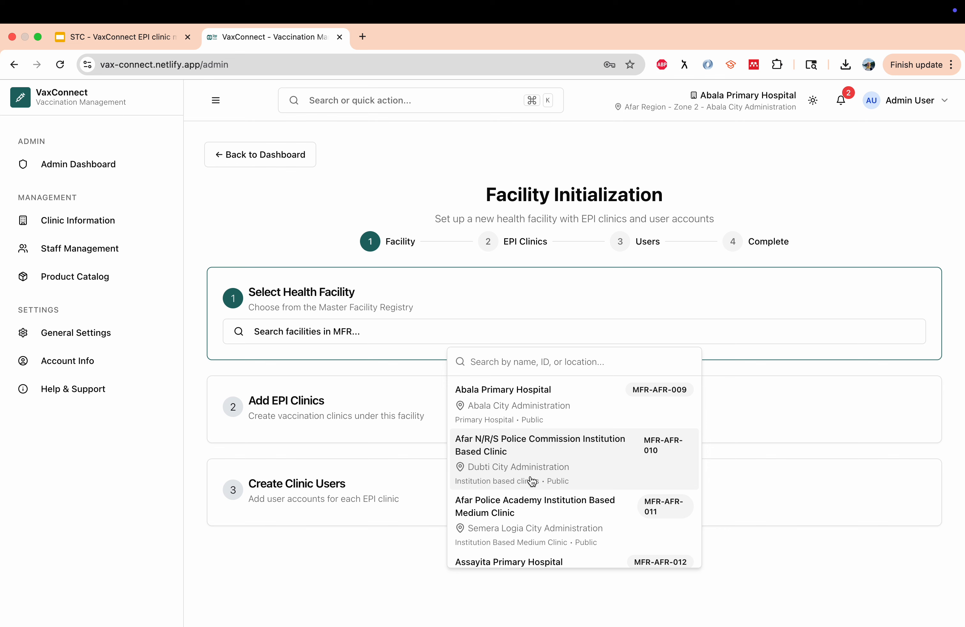
scroll(532, 481, down, 1)
scroll(531, 481, down, 5)
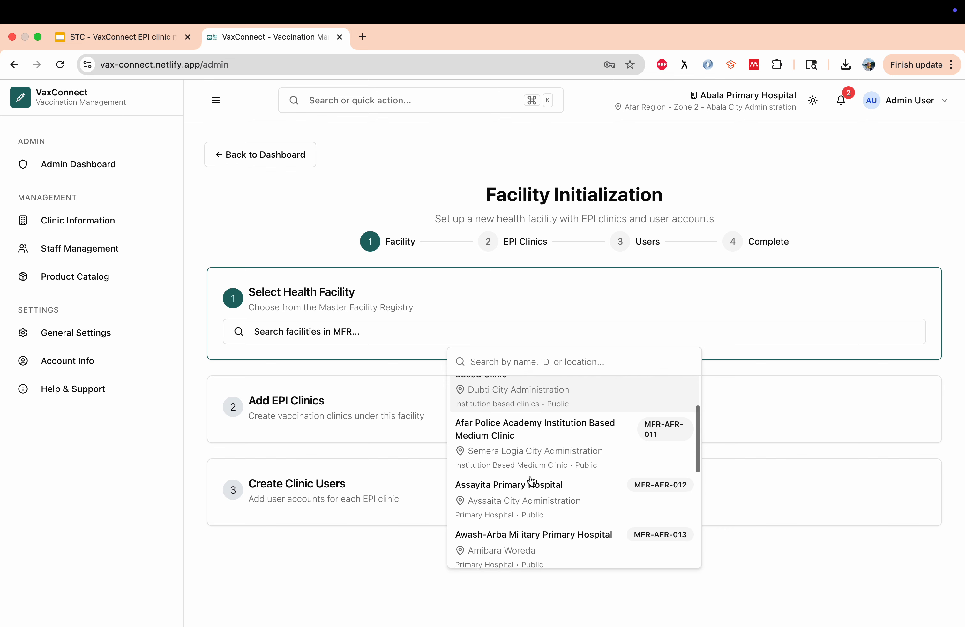
scroll(531, 481, down, 1)
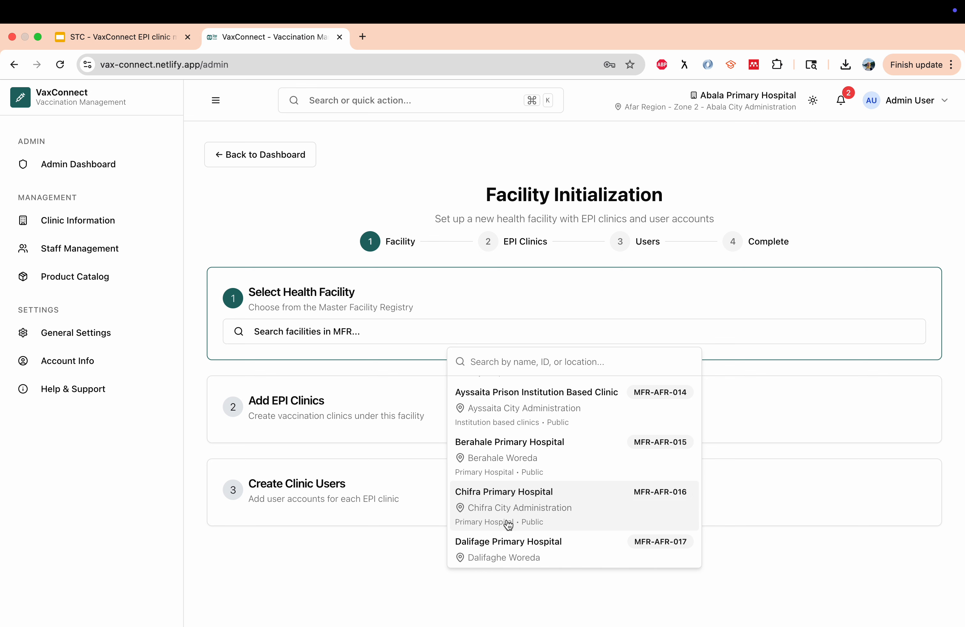
click(536, 463)
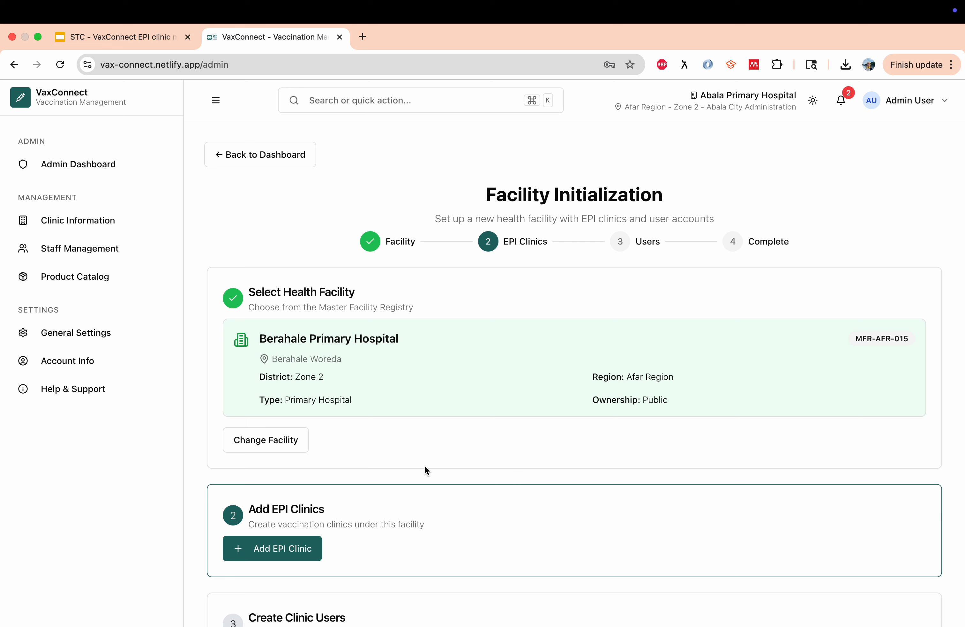
Add an EPI clinic named EPI-1 and fill in the supervisor's name and contact number
scroll(410, 459, down, 3)
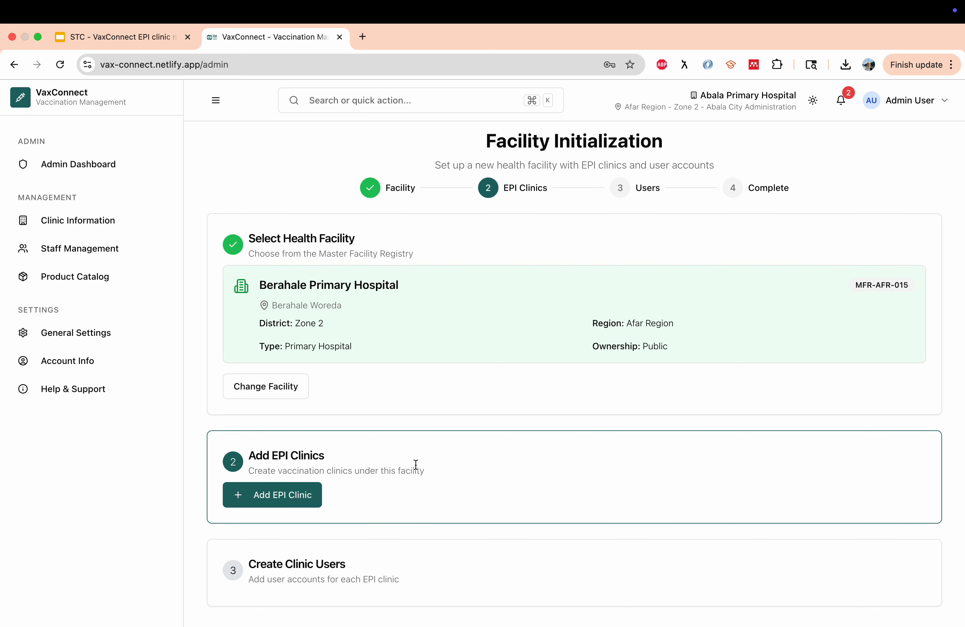
click(299, 500)
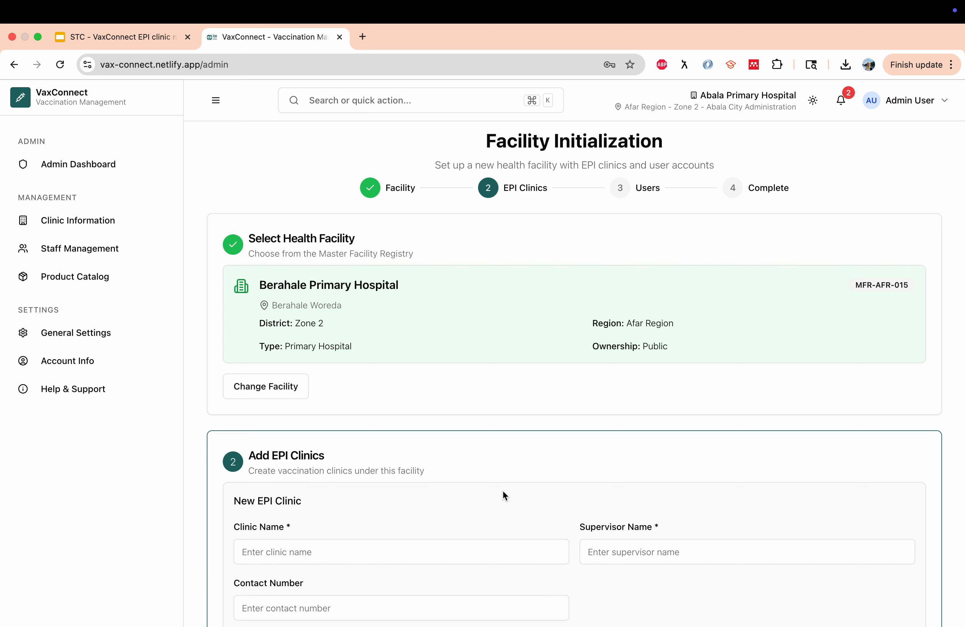
scroll(518, 500, down, 3)
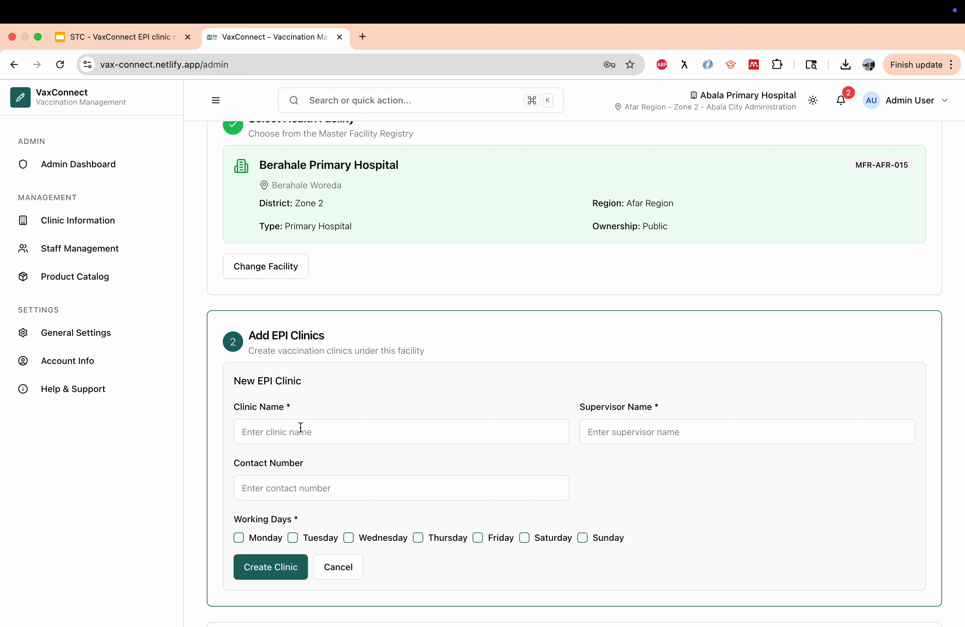
click(312, 431)
text(EPI1)
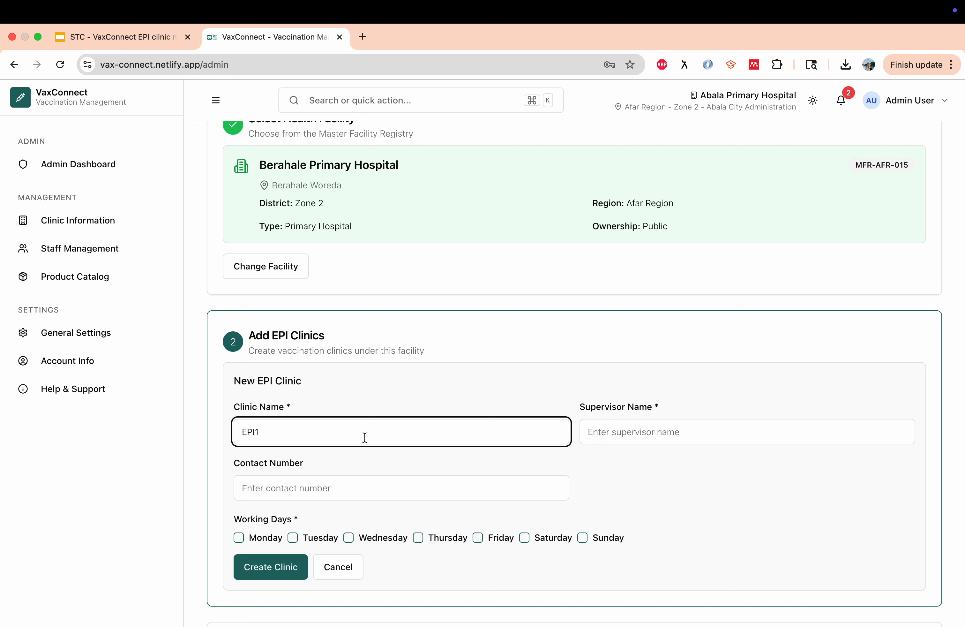
key(BackSpace)
text(-1)
click(633, 431)
text(Alem)
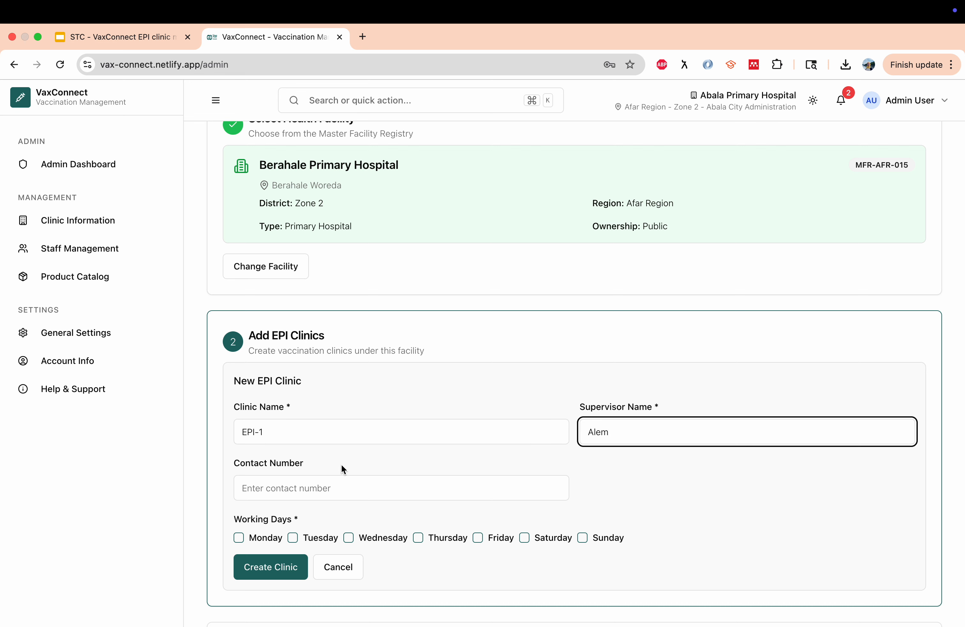
click(309, 483)
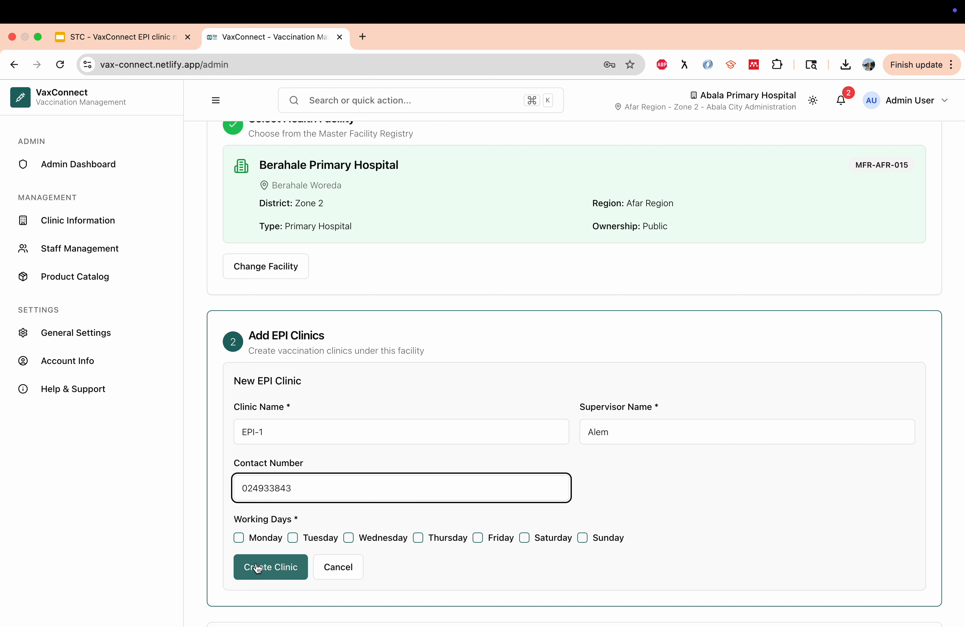
Set Monday, Wednesday and Friday as working days and create the EPI-1 clinic
click(266, 539)
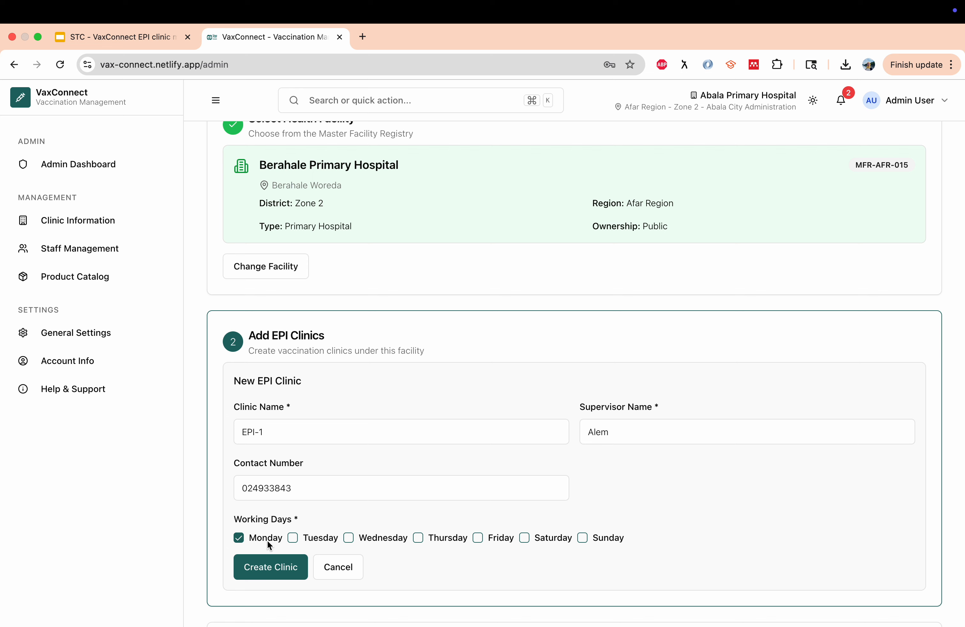
click(497, 539)
scroll(423, 564, down, 2)
click(281, 489)
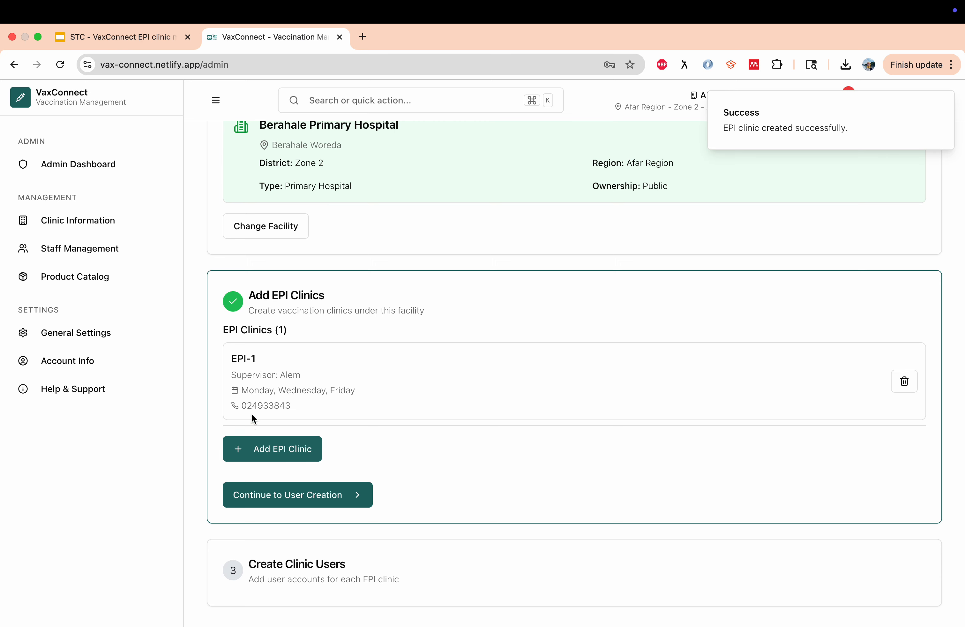
scroll(419, 449, down, 1)
scroll(419, 449, down, 1)
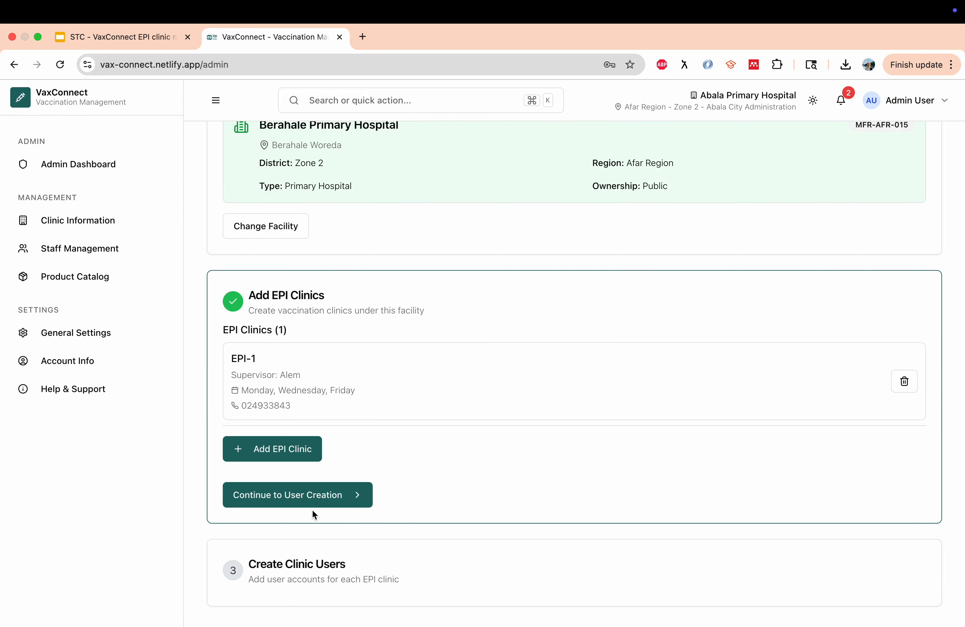
Start a new clinic user assigned to EPI-1 and enter the user's full name
click(309, 500)
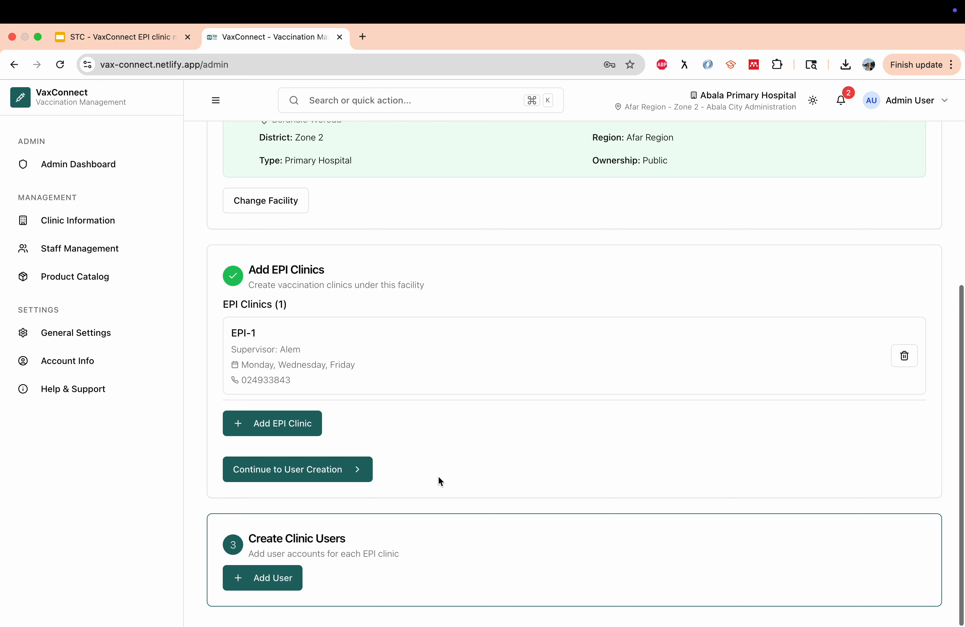
click(260, 575)
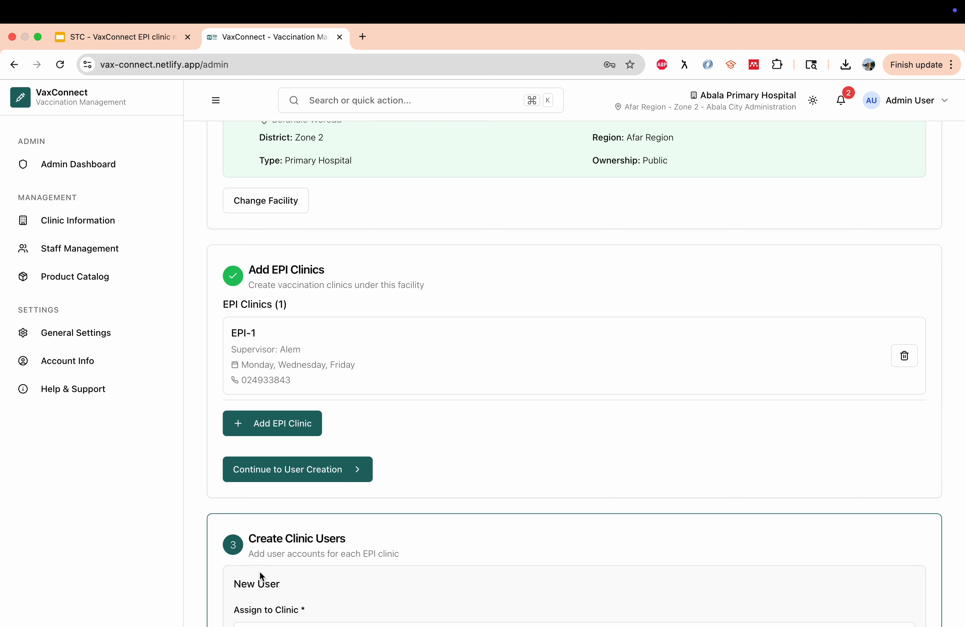
scroll(467, 492, down, 4)
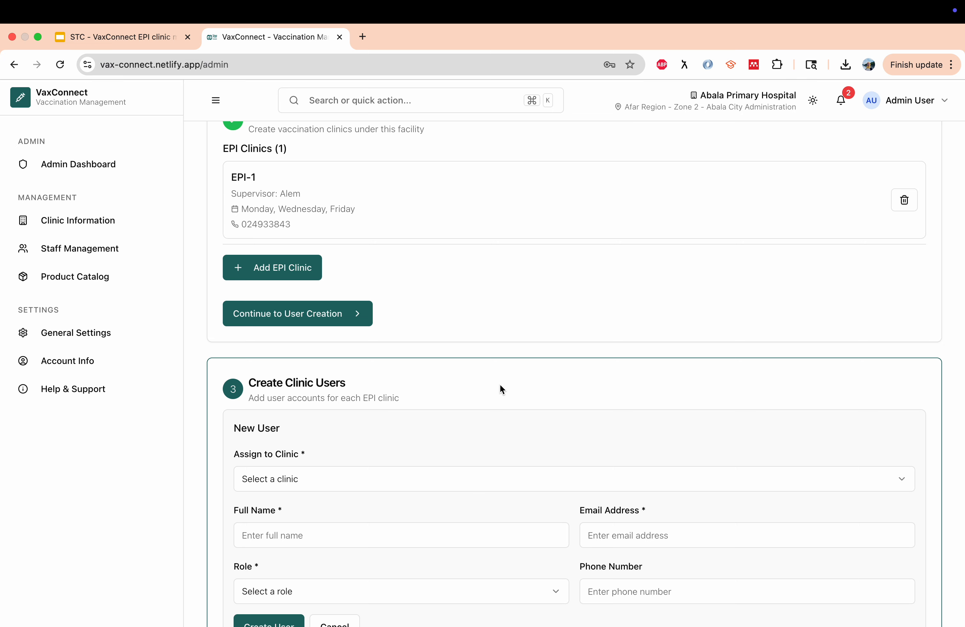
scroll(500, 384, down, 2)
click(359, 424)
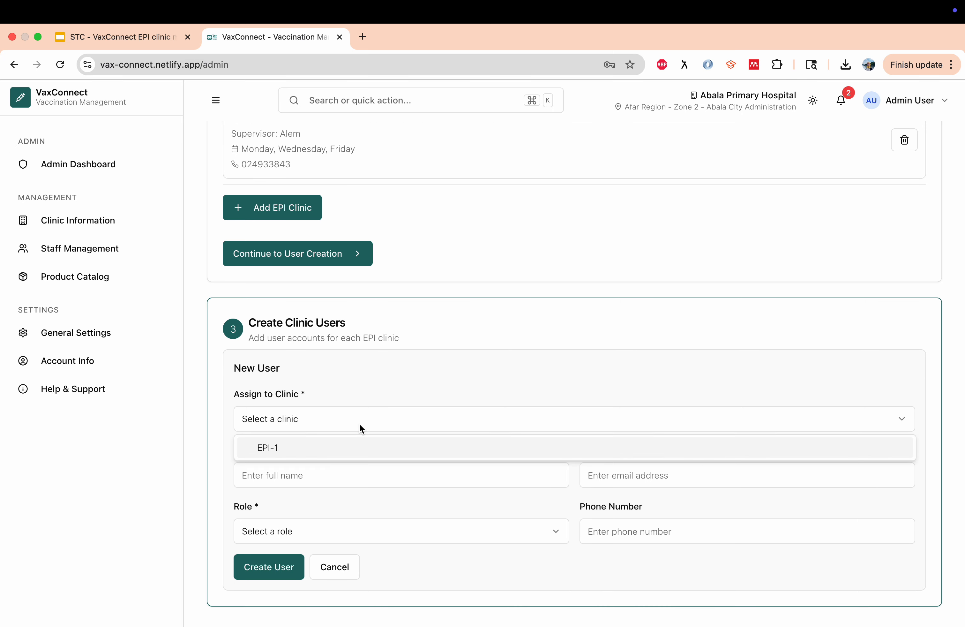
click(320, 448)
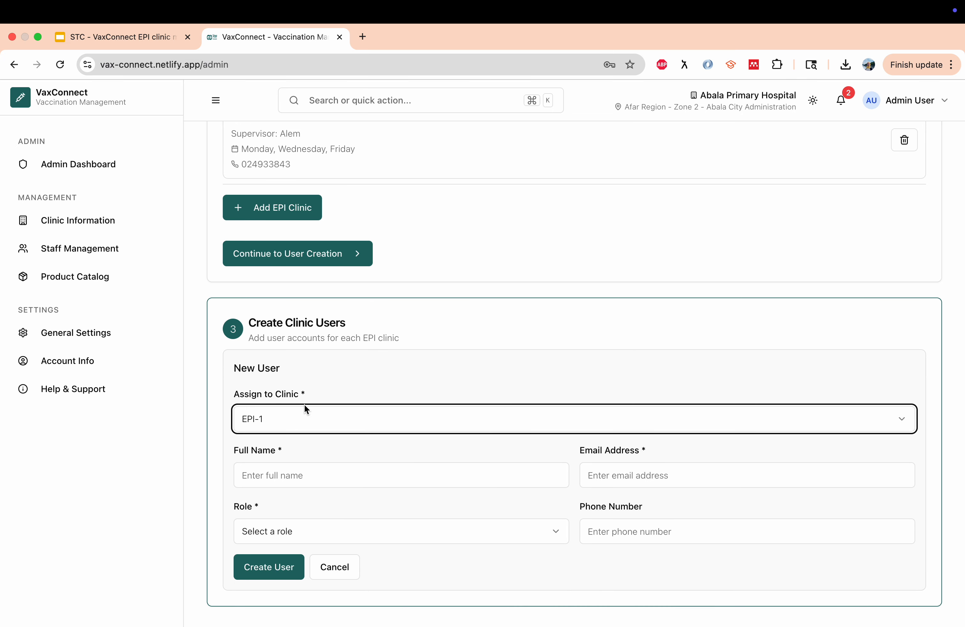
click(288, 473)
text(A)
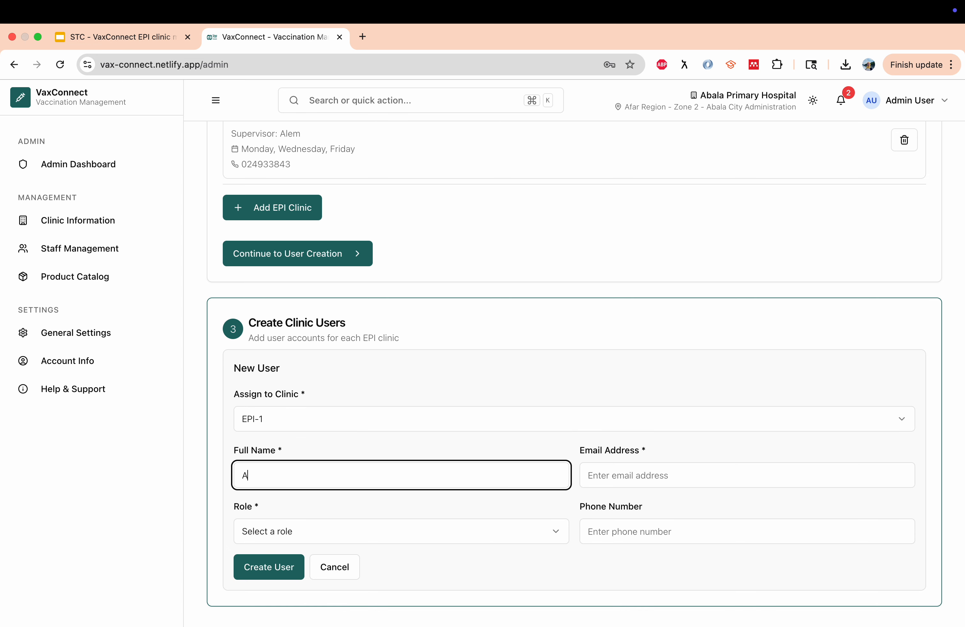
text(lem)
Enter the user's e-mail, choose the Data Entry Clerk role, add a phone number and create the user
click(632, 475)
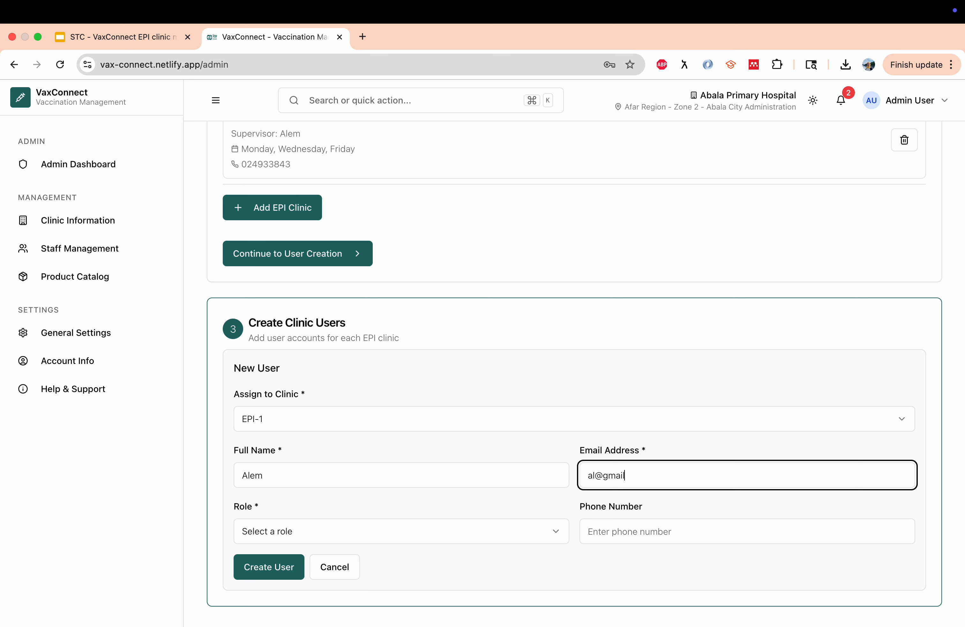
key(Left)
key(Left)
click(308, 532)
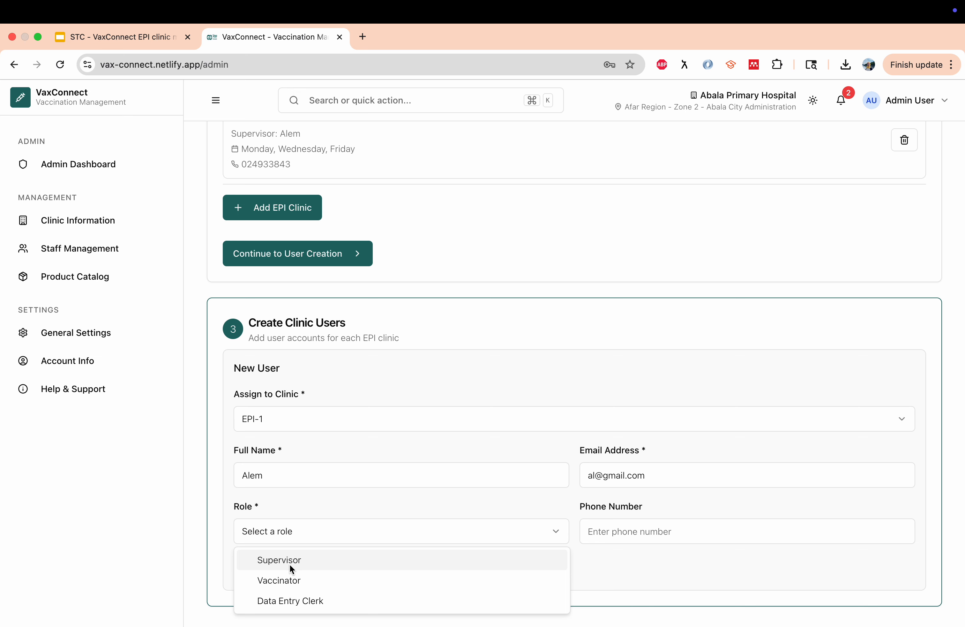
click(307, 601)
click(602, 532)
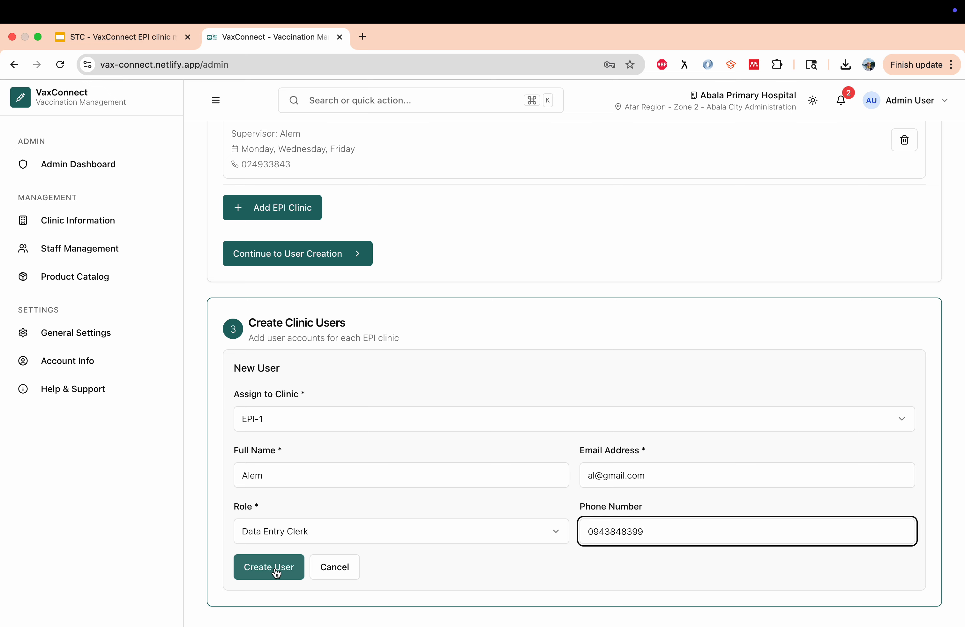
click(269, 567)
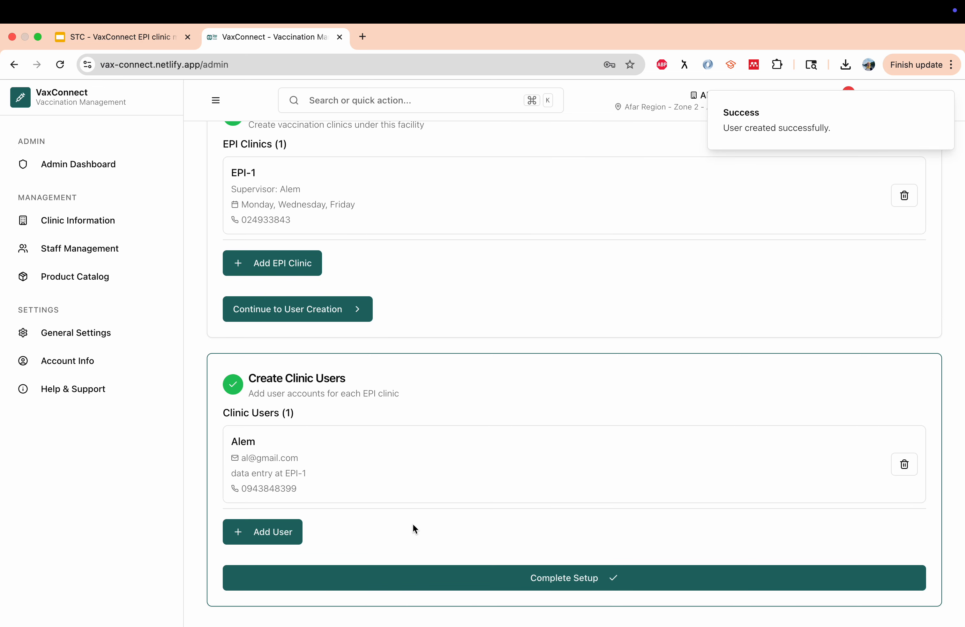
Complete the Berahale Primary Hospital setup and return to the Admin Dashboard
scroll(414, 528, up, 10)
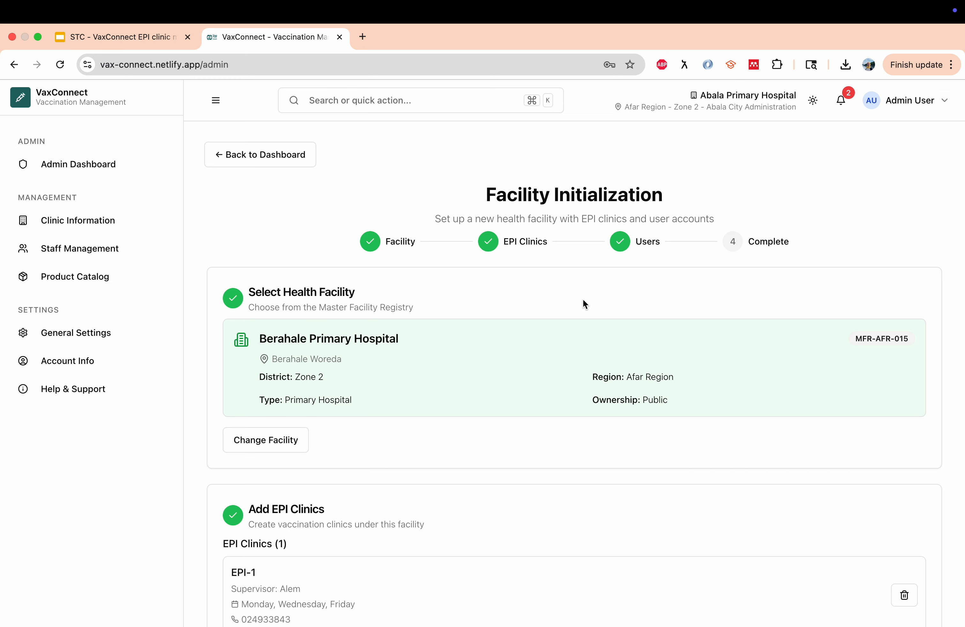
scroll(583, 298, down, 10)
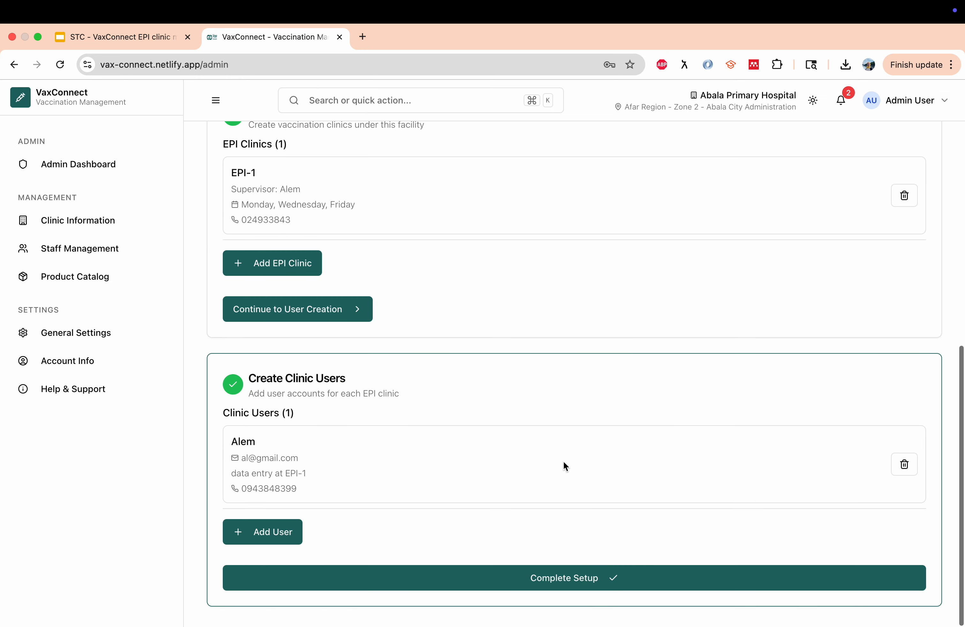
click(582, 575)
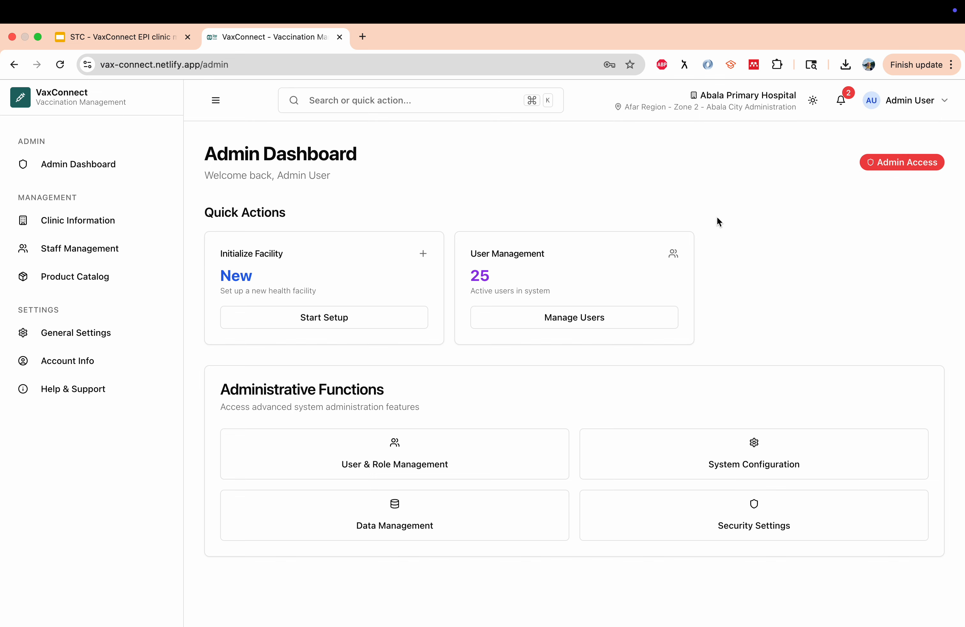
Sign out of the admin account from the account options menu
click(903, 103)
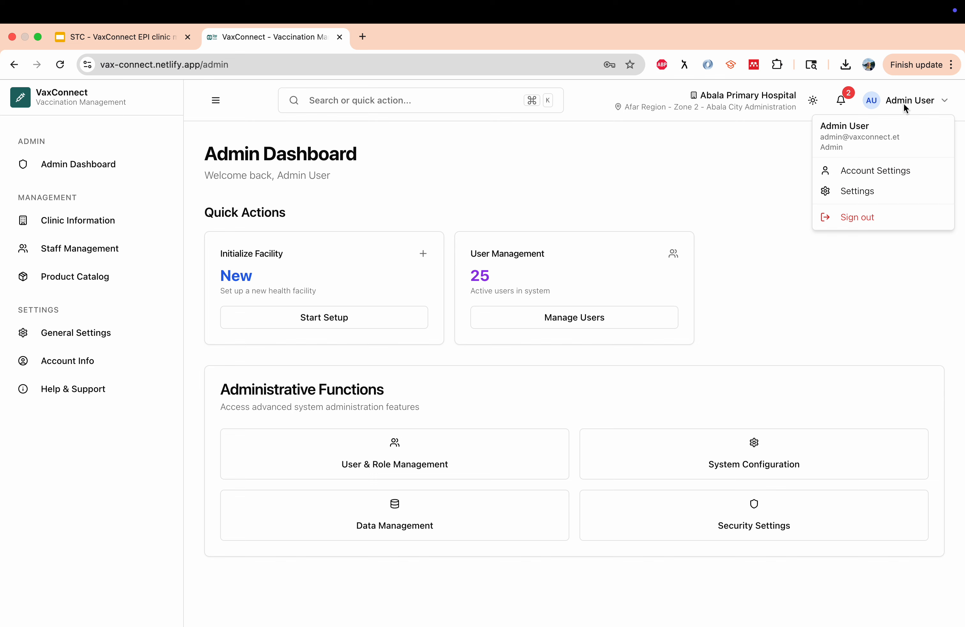
click(862, 219)
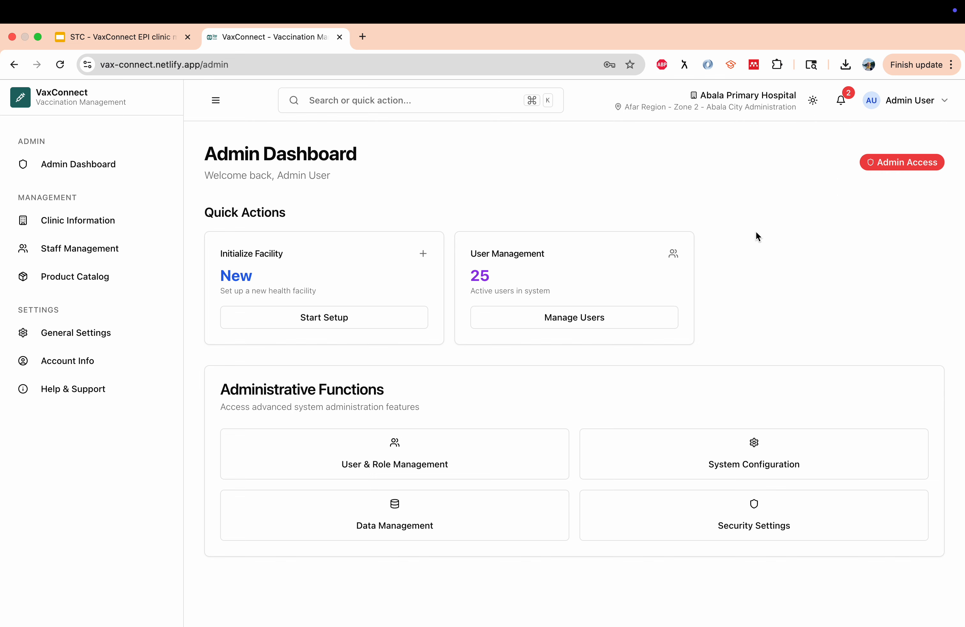
click(898, 100)
click(850, 219)
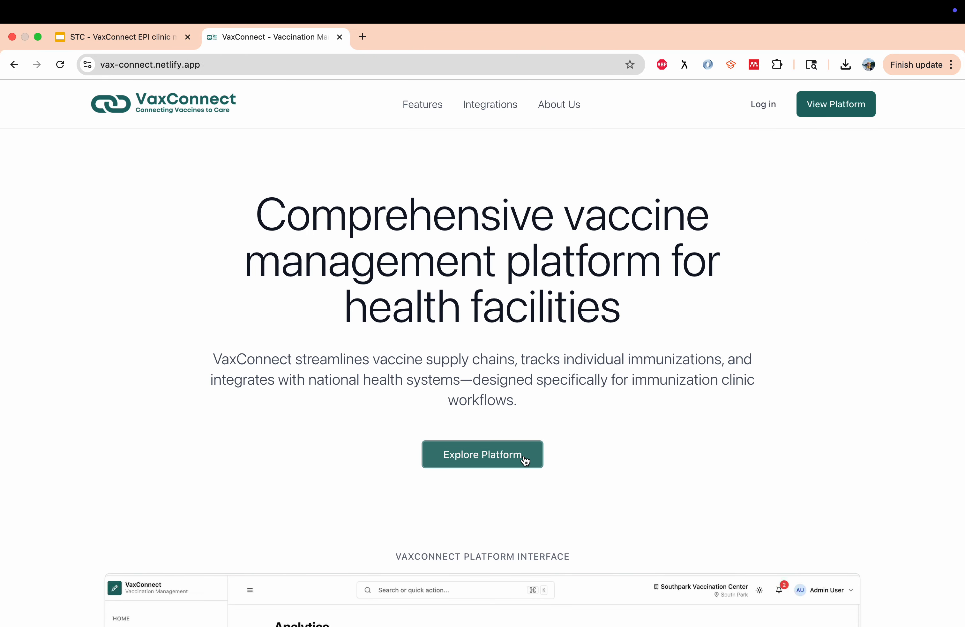
Sign in with the Data Manager demo email and password copied from the sign-in page
click(525, 459)
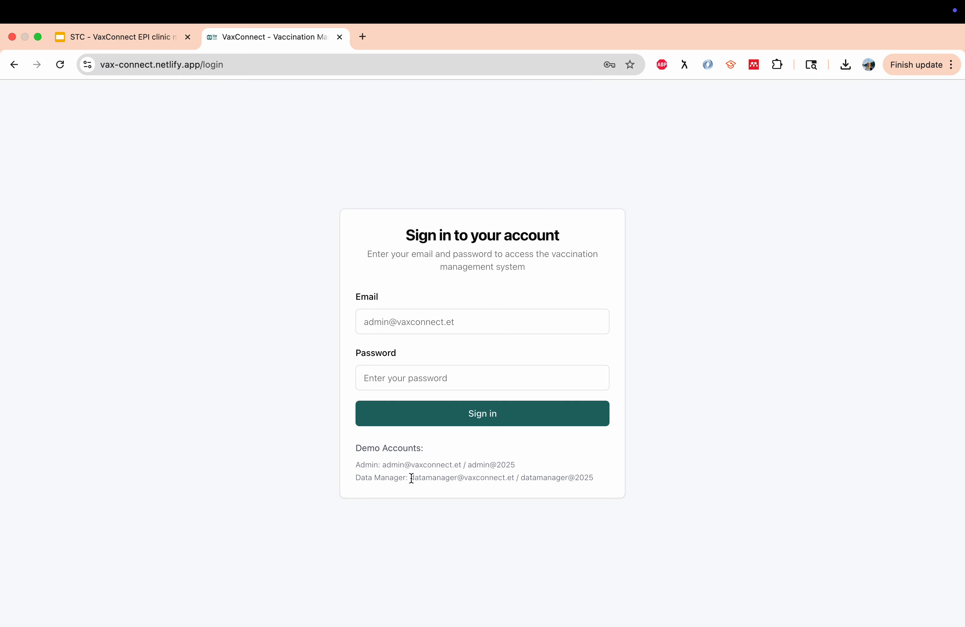
drag(410, 477, 515, 478)
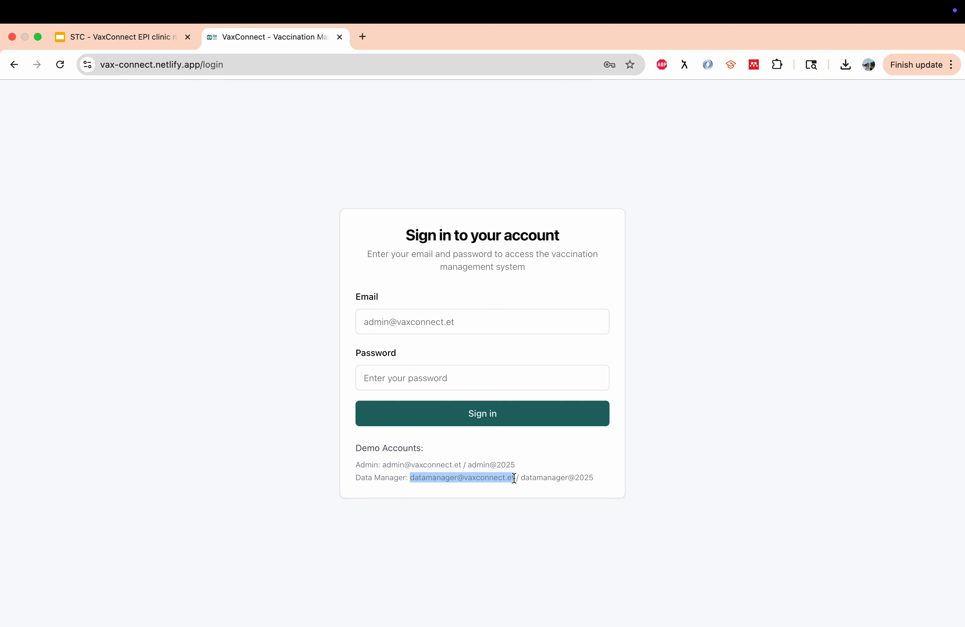
key(super+c)
click(429, 326)
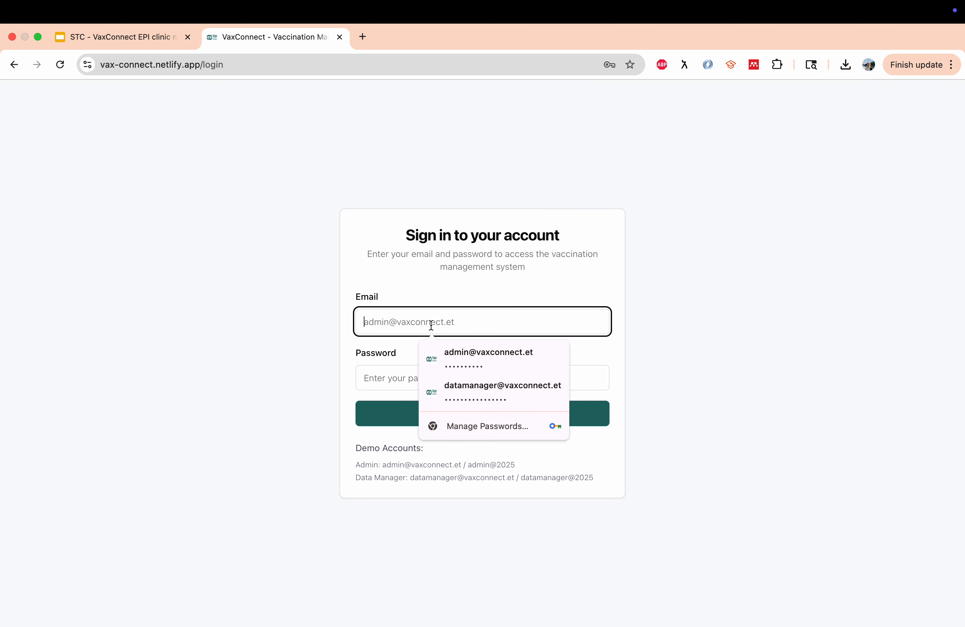
key(super+v)
click(612, 476)
drag(599, 479, 523, 481)
key(super+c)
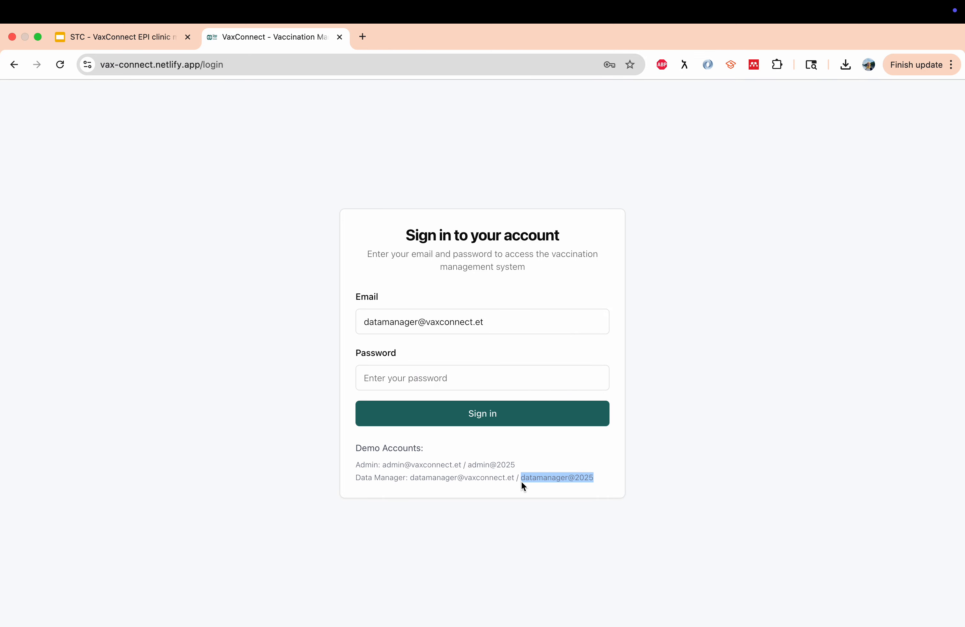
click(493, 379)
key(super+v)
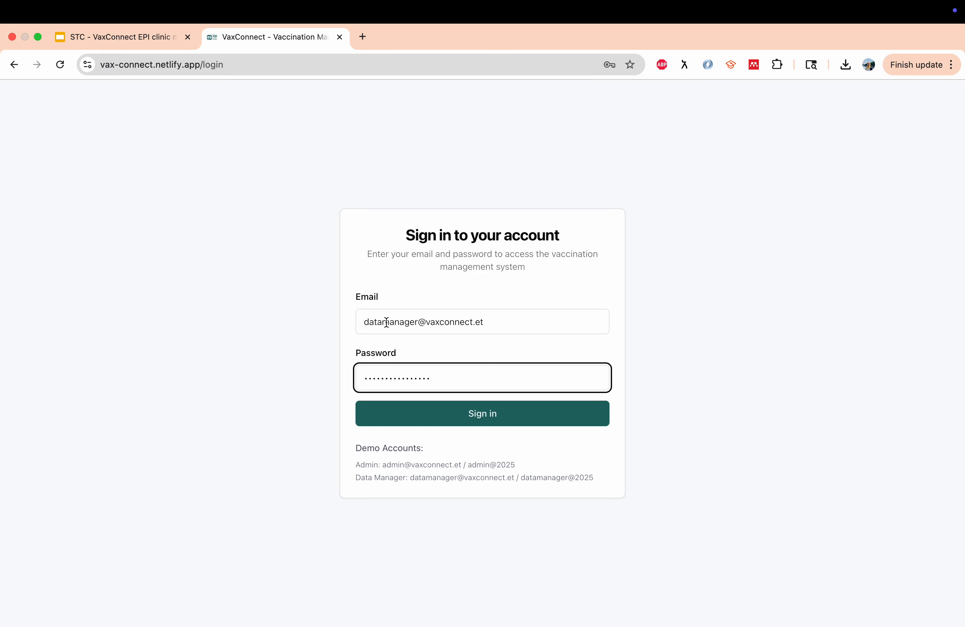
click(490, 418)
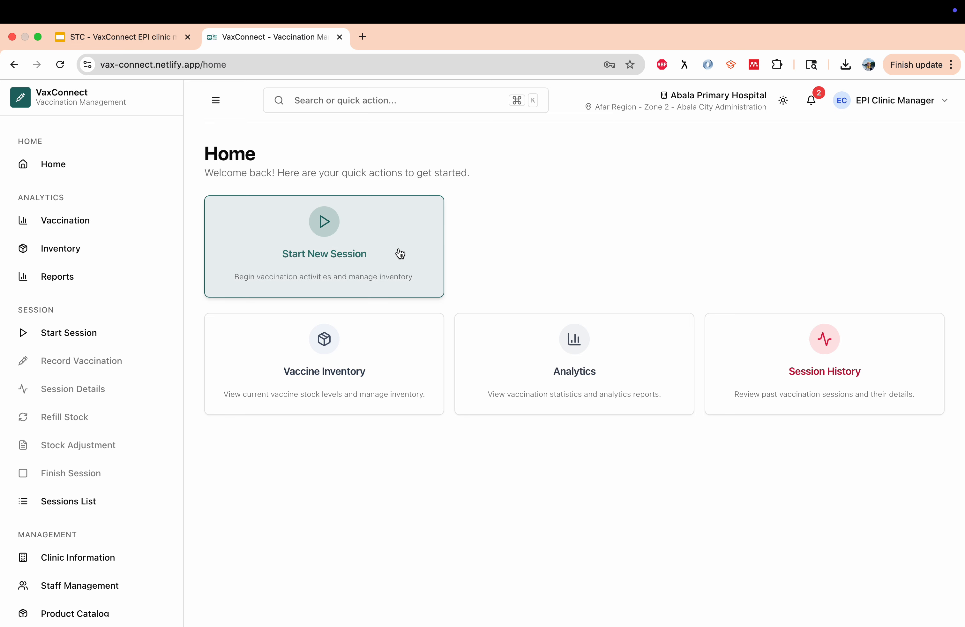
Start a new Routine Immunization session named 'Session 1' lasting 2 days
click(348, 243)
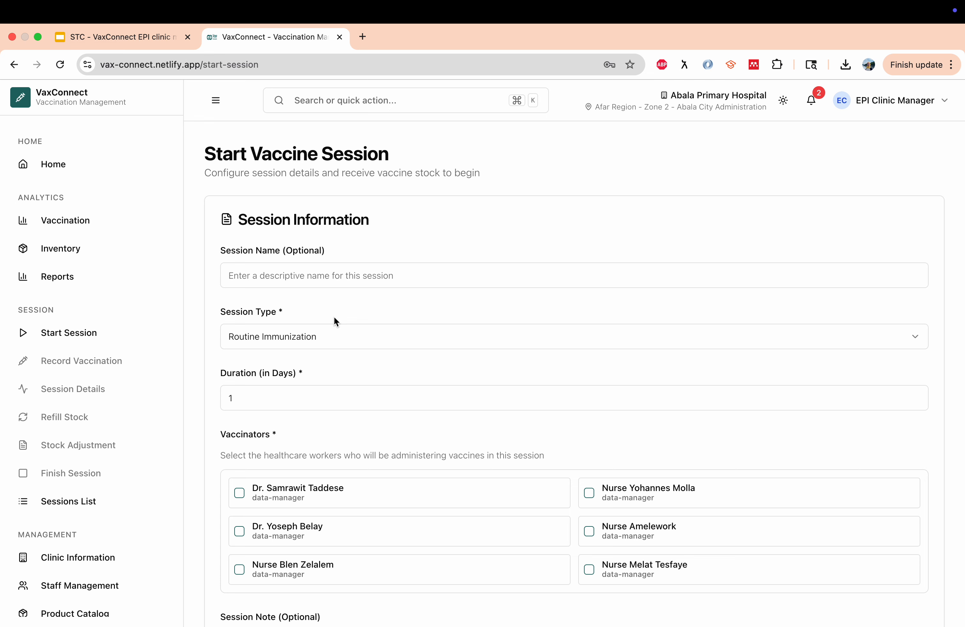
click(291, 278)
text(Session 1)
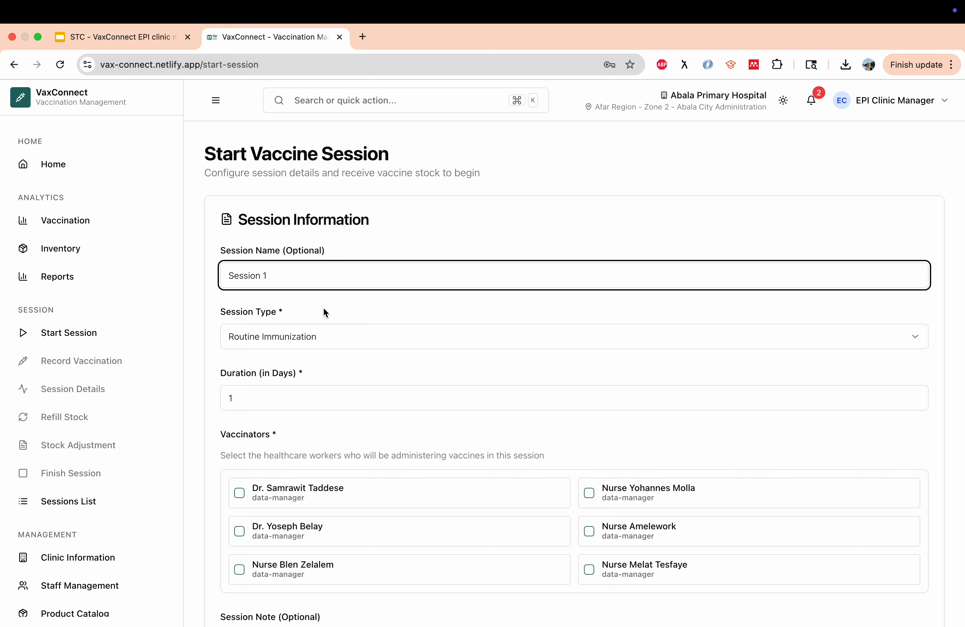
click(305, 312)
scroll(306, 311, down, 2)
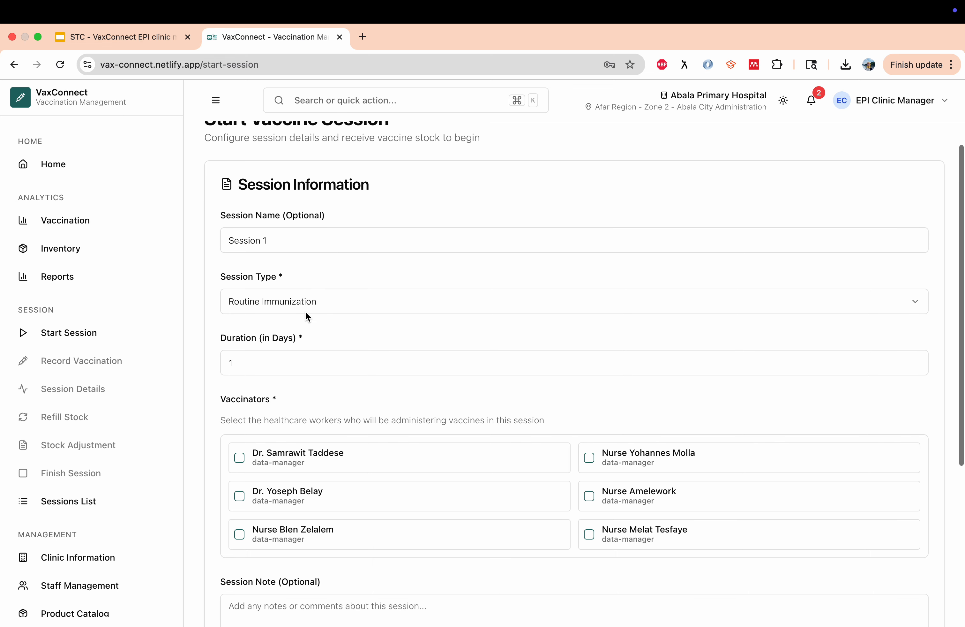
click(284, 308)
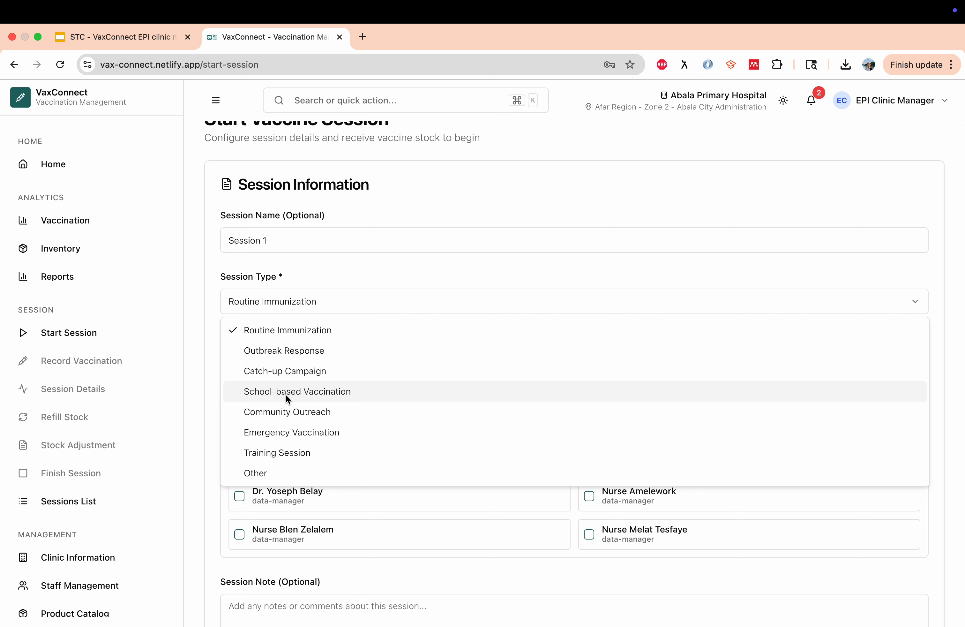
click(326, 332)
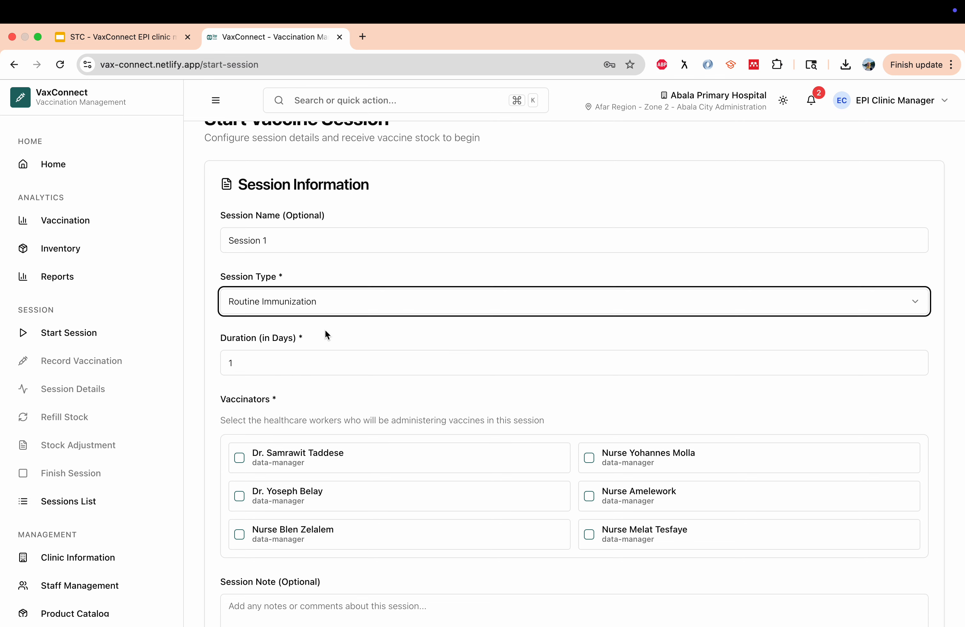
click(334, 370)
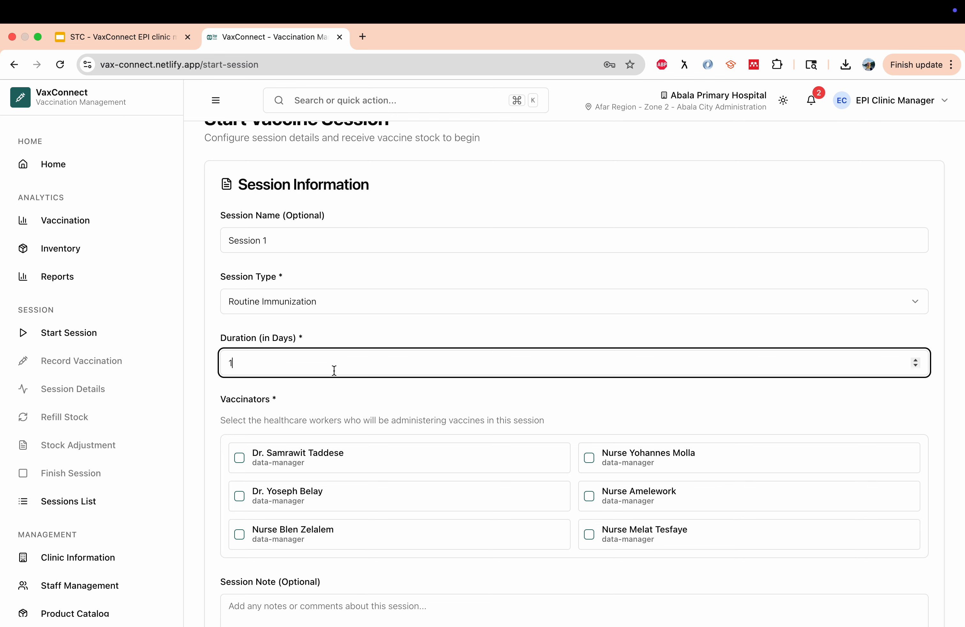
text(2)
key(Left)
key(BackSpace)
Assign two vaccinators to Session 1 and begin adding a session note
scroll(353, 394, down, 3)
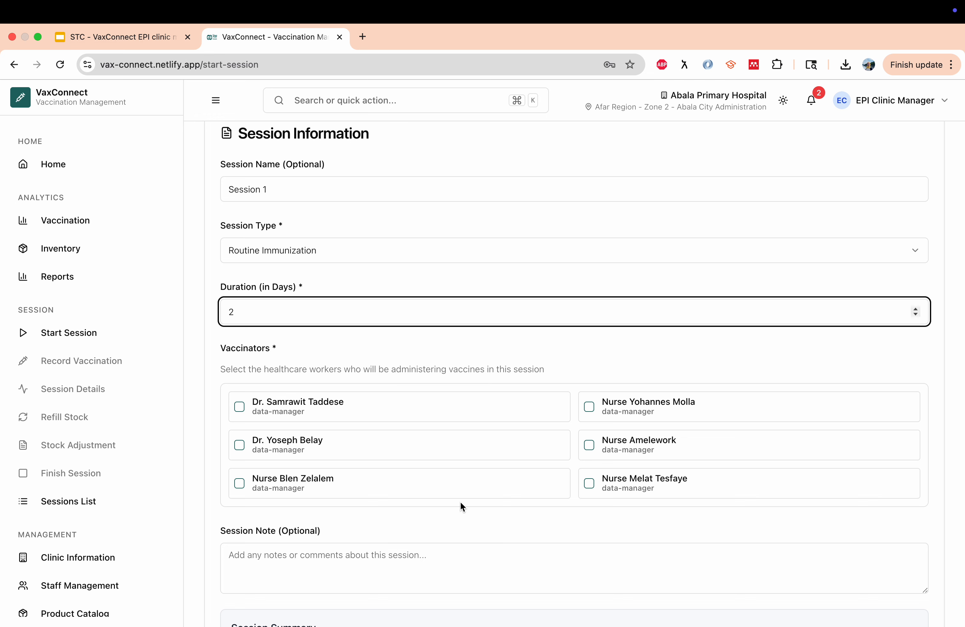
click(308, 407)
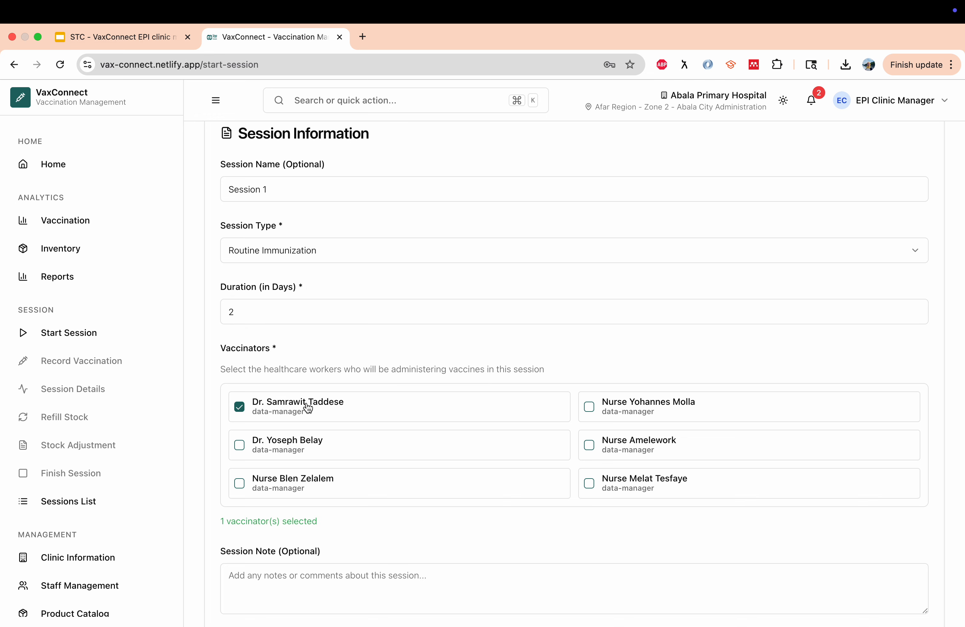
click(299, 451)
scroll(393, 458, down, 5)
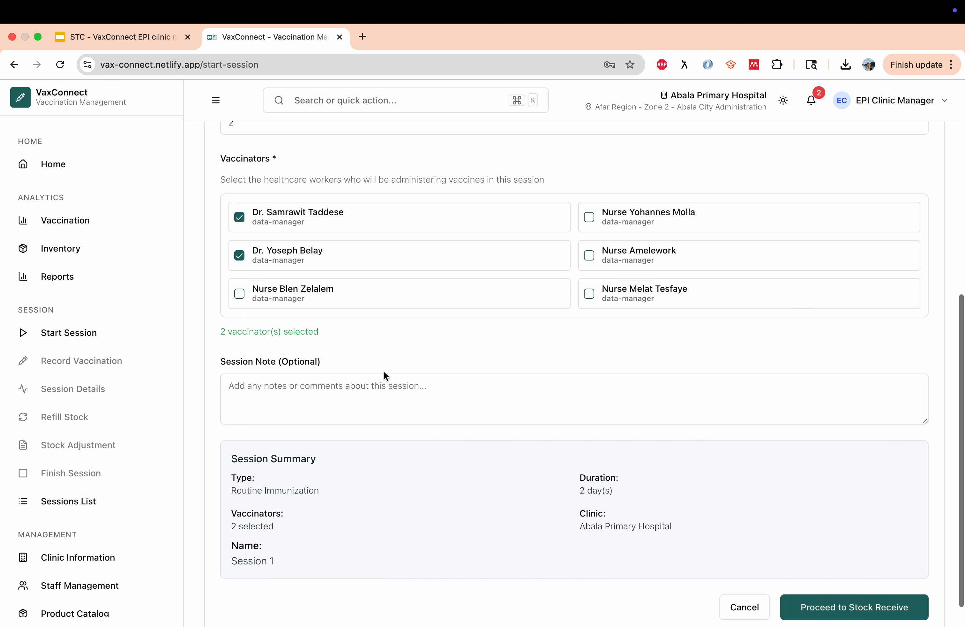
click(412, 385)
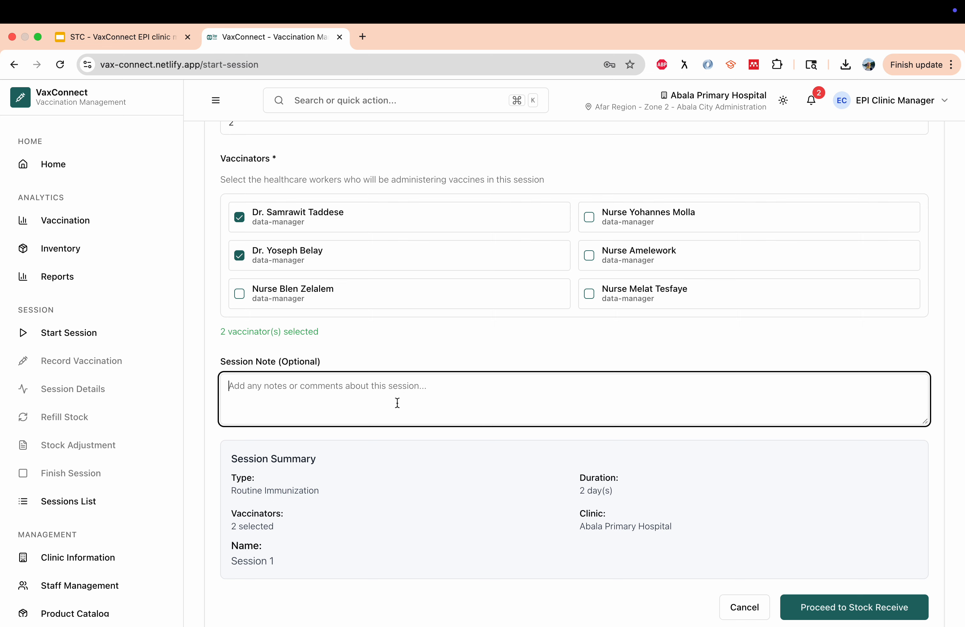
scroll(368, 446, down, 1)
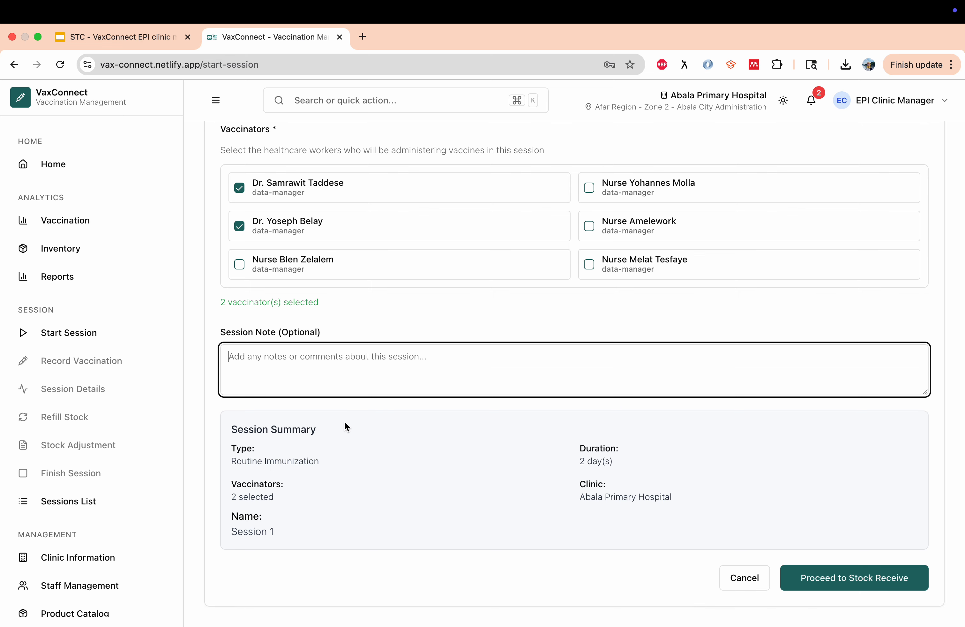
Move to Stock Receive and enter a Hepatitis B Birth Dose quantity of 6
click(849, 579)
scroll(658, 549, up, 8)
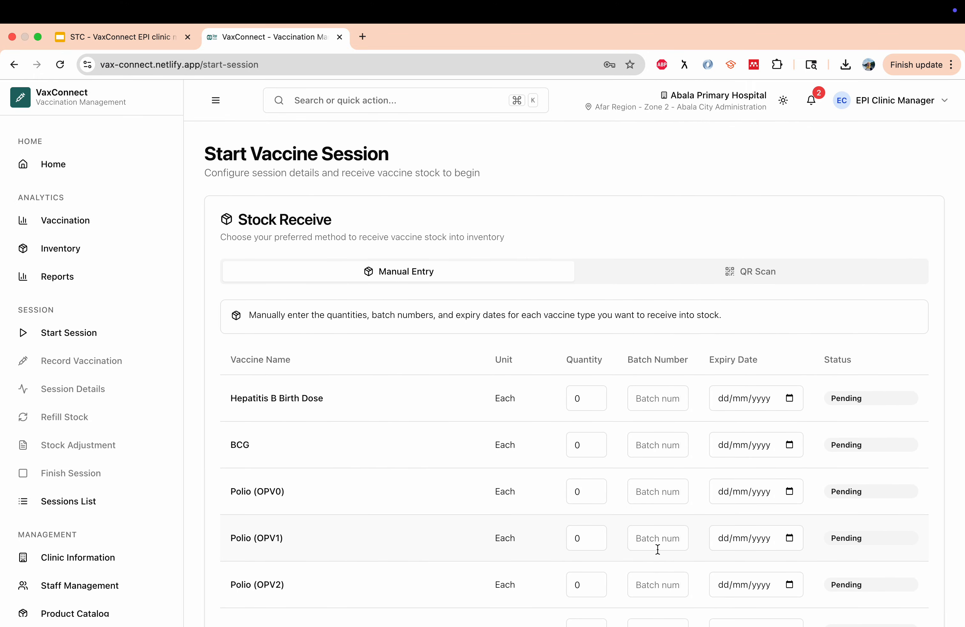
scroll(658, 549, down, 3)
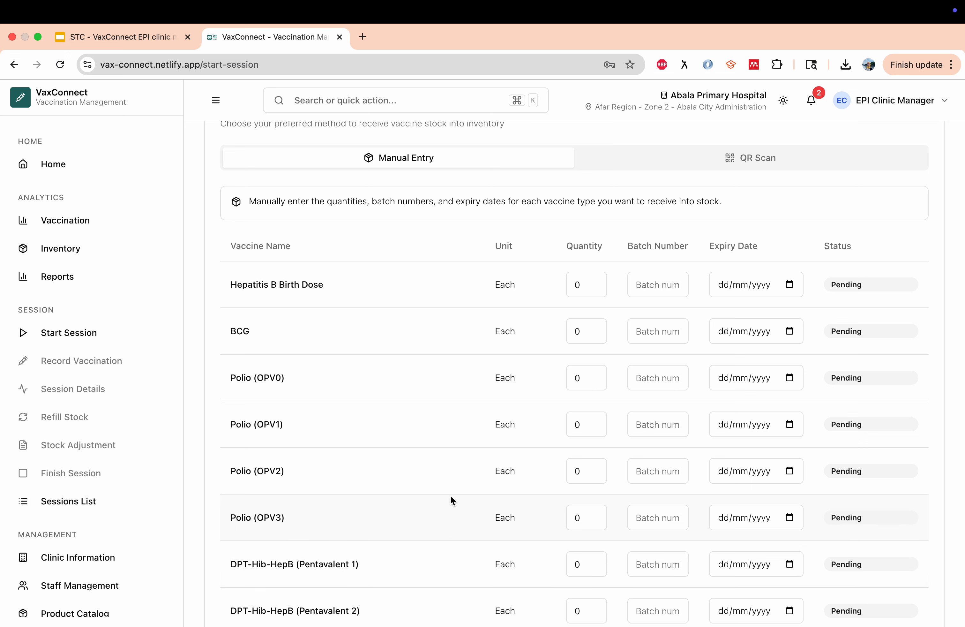
scroll(451, 497, down, 2)
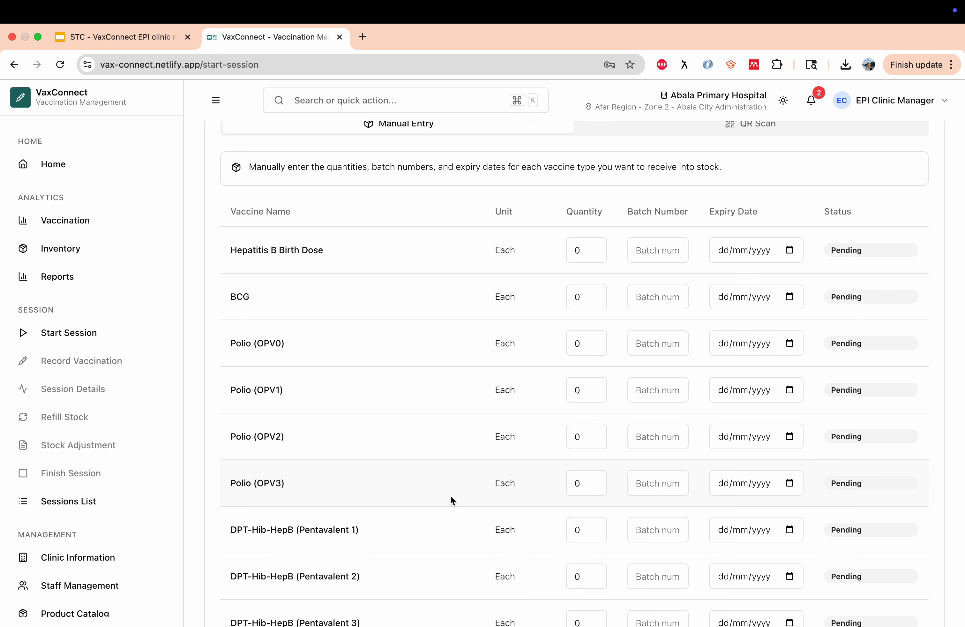
scroll(450, 495, down, 2)
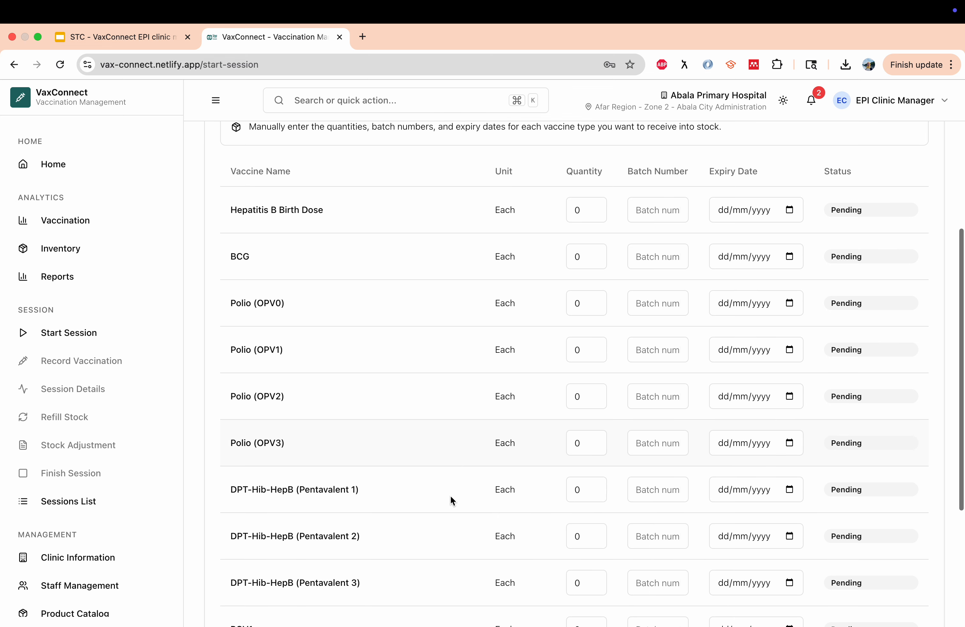
click(578, 210)
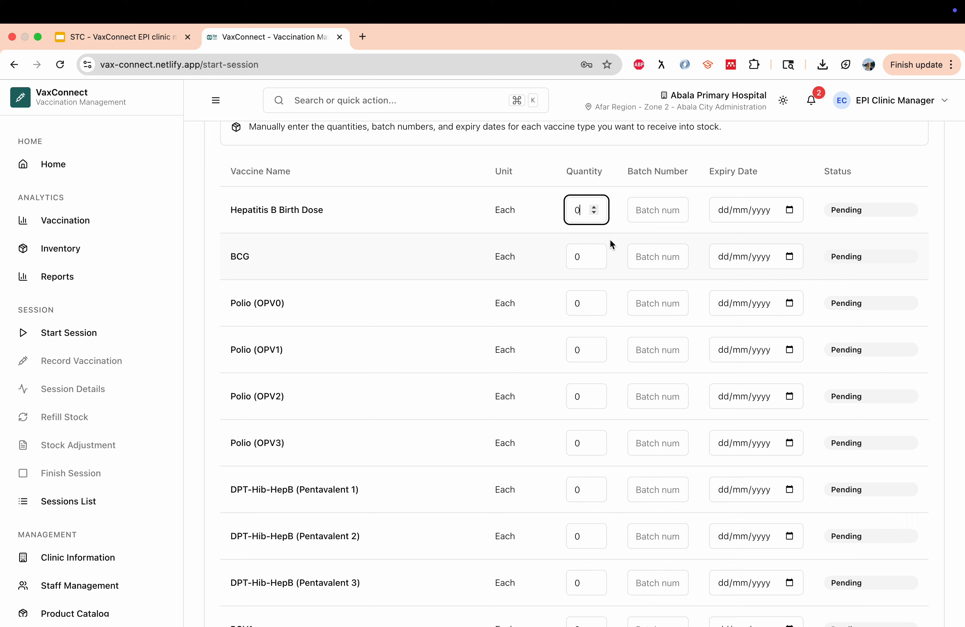
text(3)
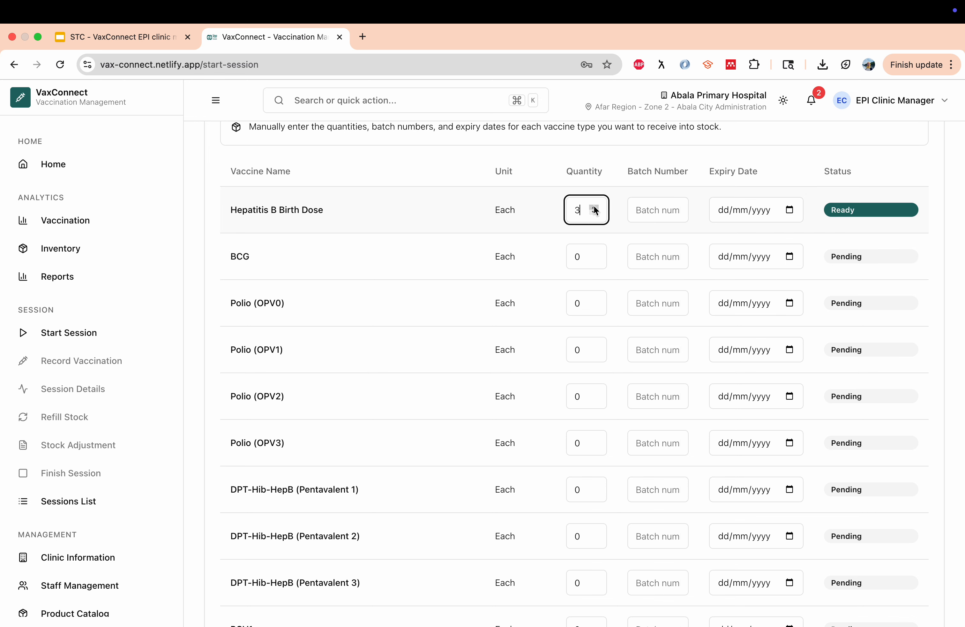
Raise the BCG quantity to 4 and Polio (OPV0) to 2
click(594, 253)
click(595, 253)
click(595, 253)
click(595, 253)
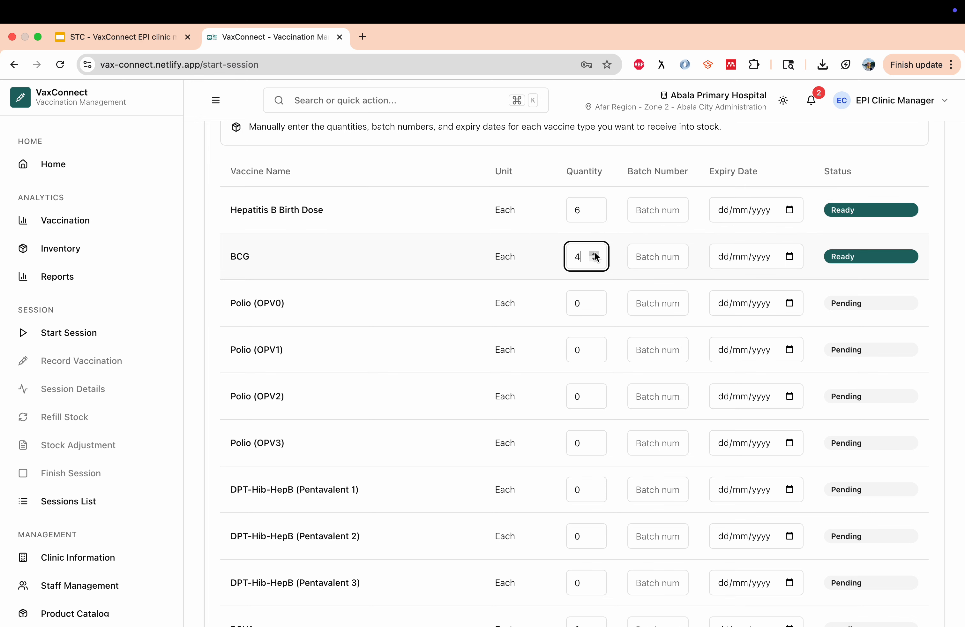
click(594, 300)
click(595, 300)
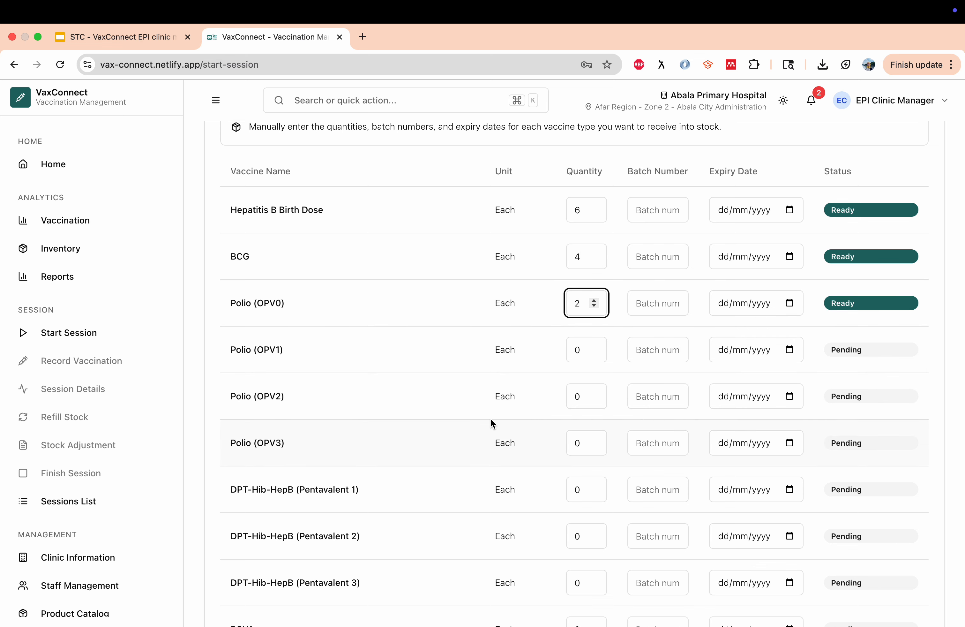
Set Polio (OPV3) to 3, Pentavalent 1 to 4 and Pentavalent 3 to 3
scroll(491, 418, down, 3)
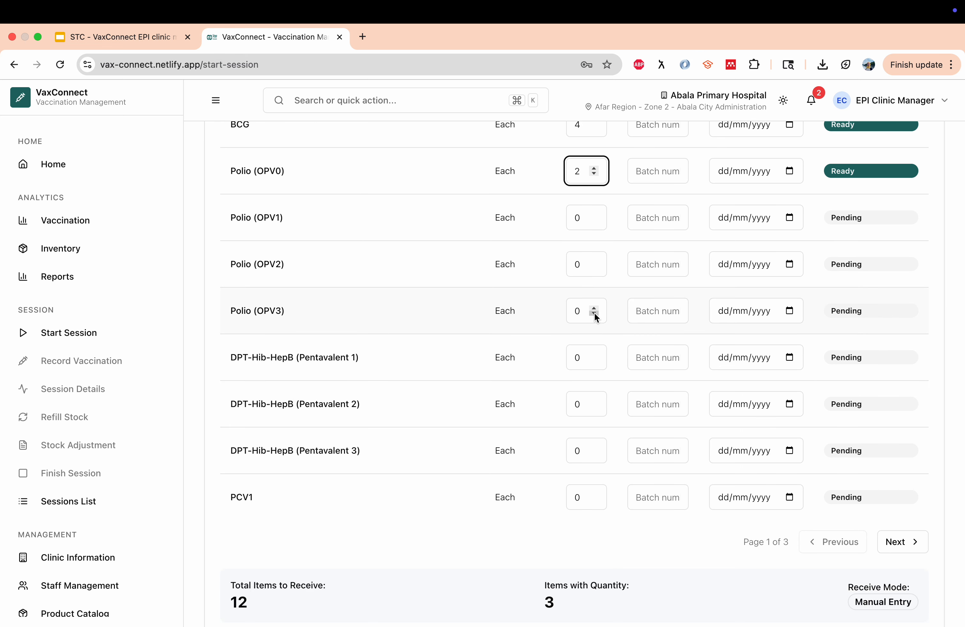
click(595, 308)
click(595, 308)
click(595, 308)
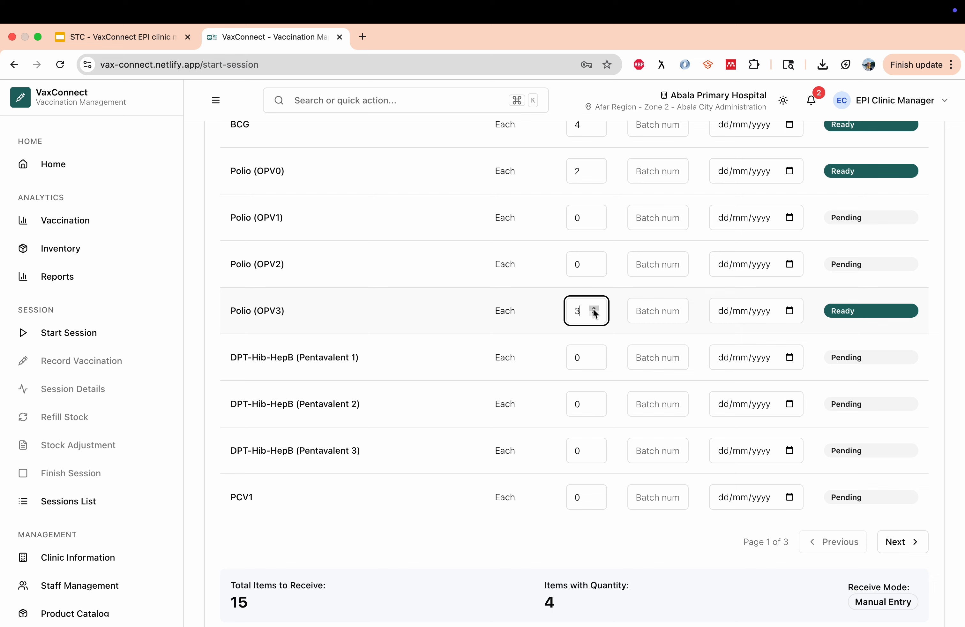
click(594, 355)
click(595, 354)
click(594, 354)
click(594, 355)
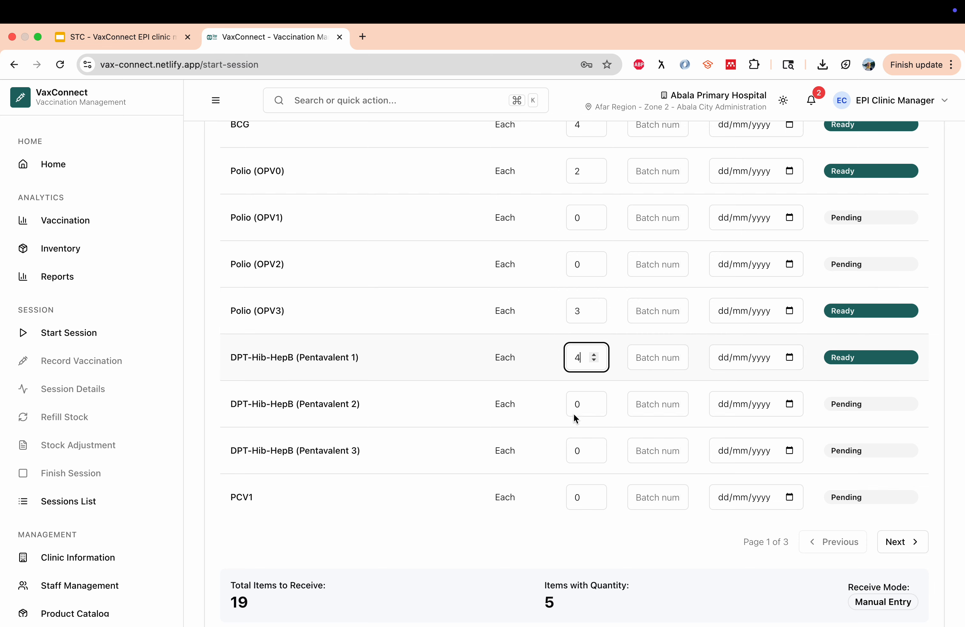
click(594, 447)
click(594, 447)
click(594, 447)
click(650, 451)
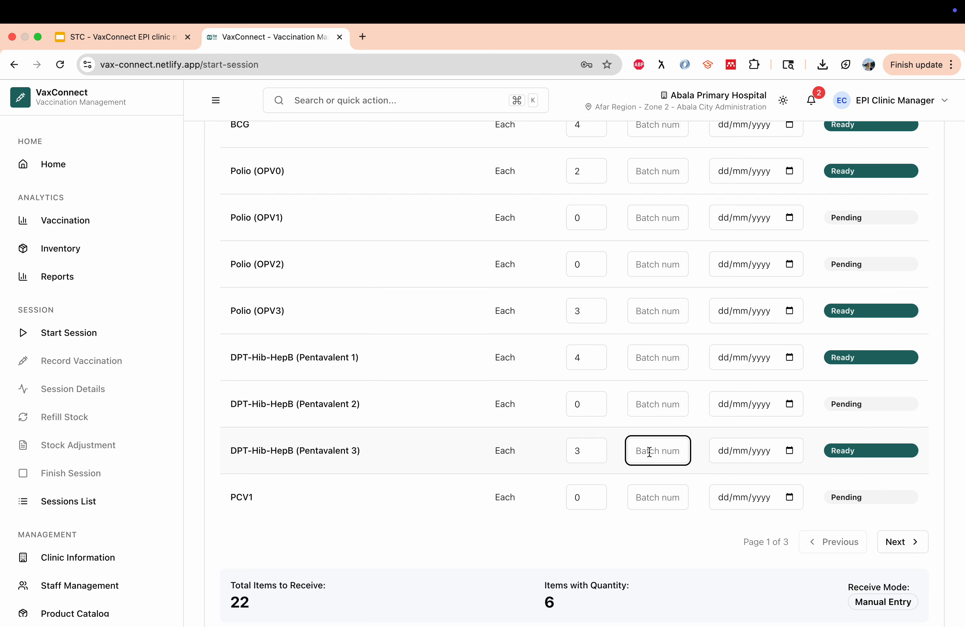
scroll(649, 452, up, 5)
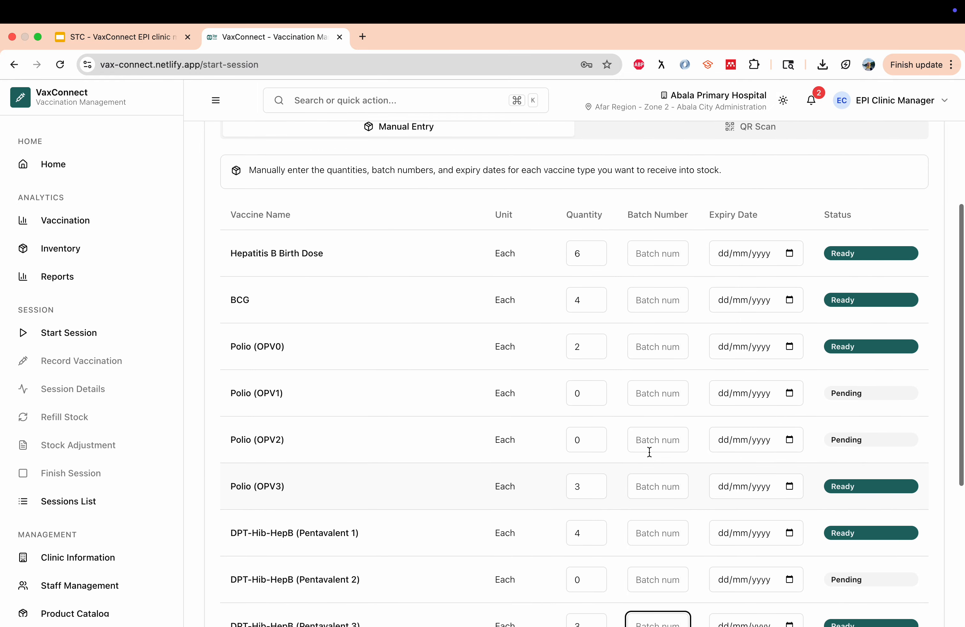
scroll(631, 395, up, 4)
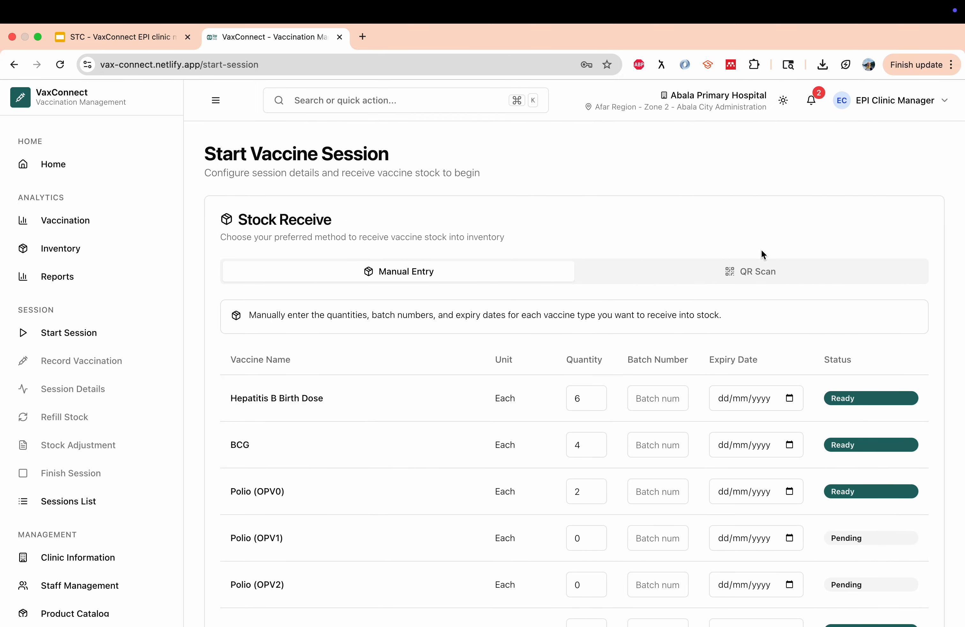
Switch Stock Receive to QR Scan and scan the shipment's QR code
click(739, 278)
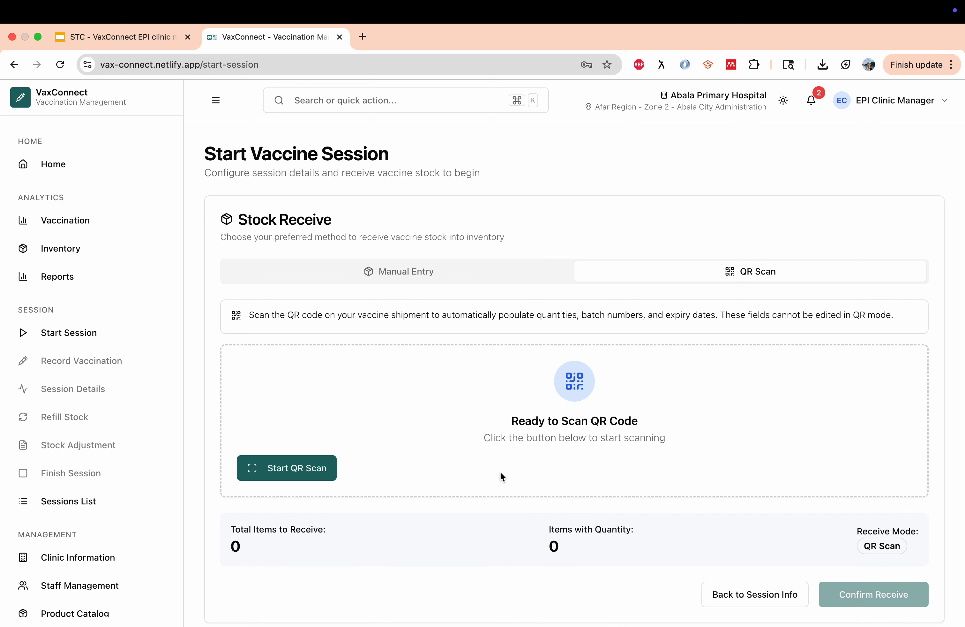
click(261, 471)
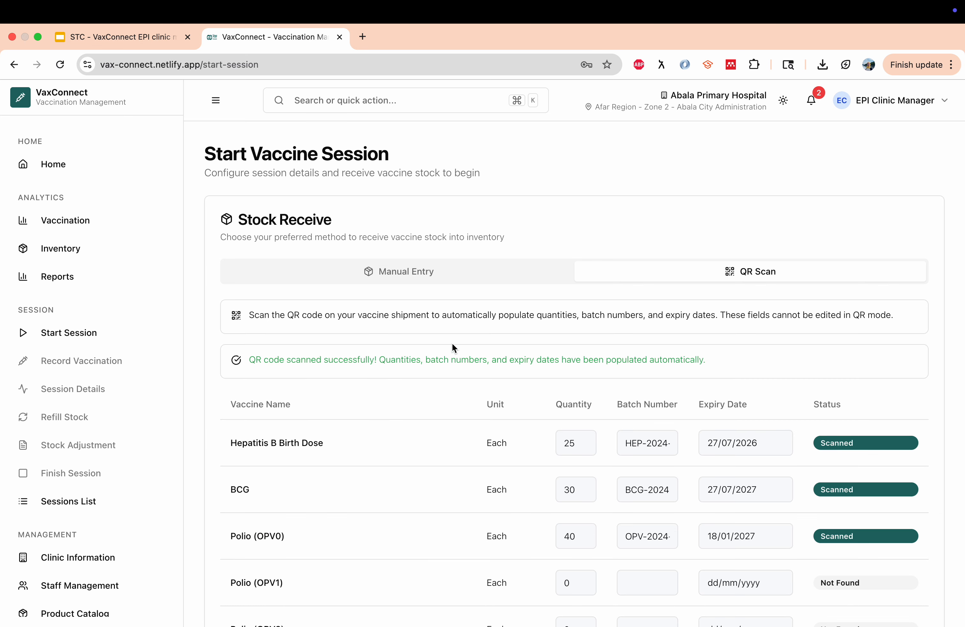
scroll(397, 409, down, 3)
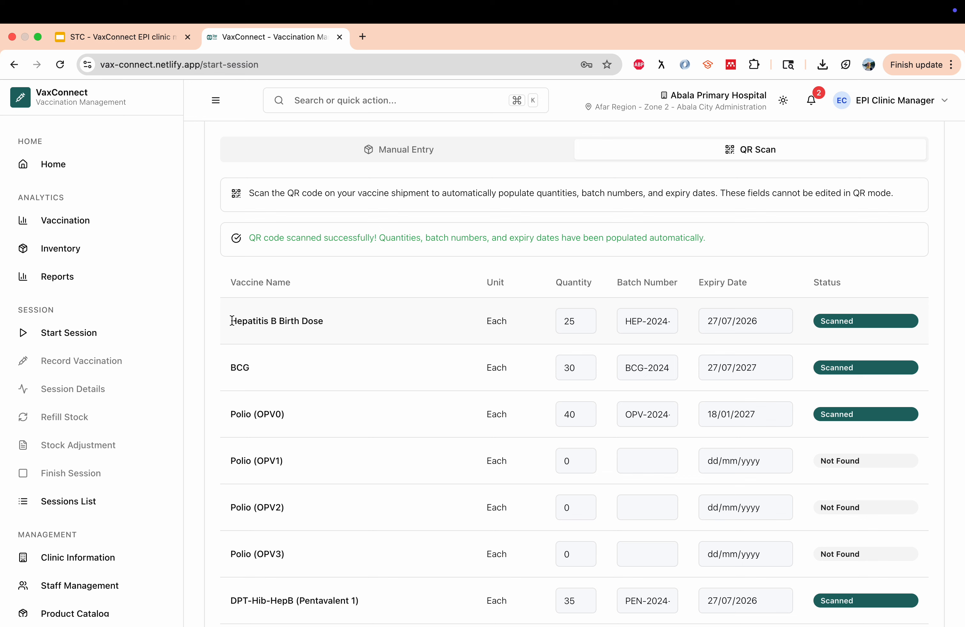
drag(233, 321, 342, 321)
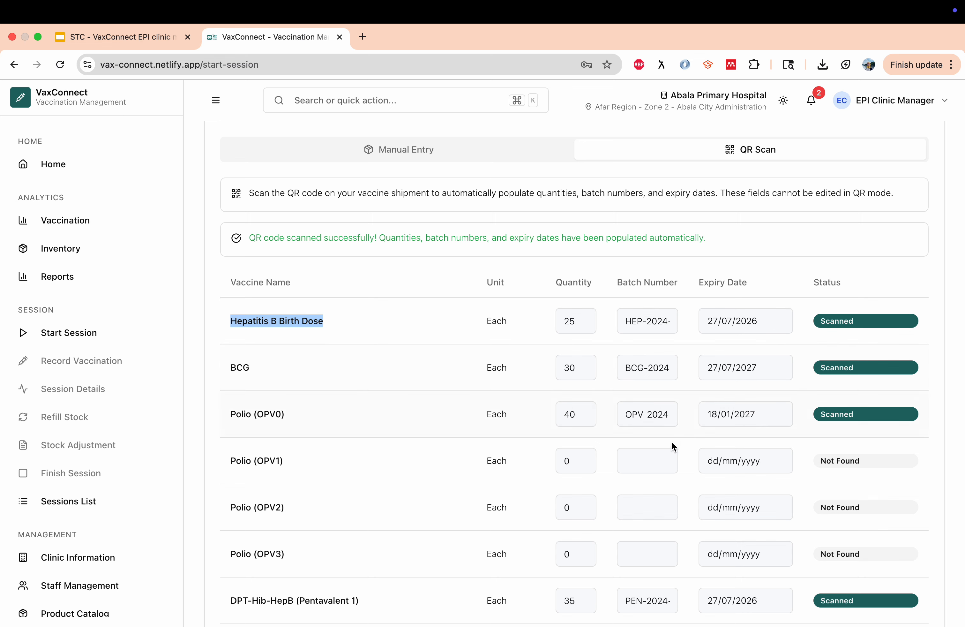
Review the auto-filled stock rows and go to page 2 of the vaccine list
scroll(668, 444, down, 6)
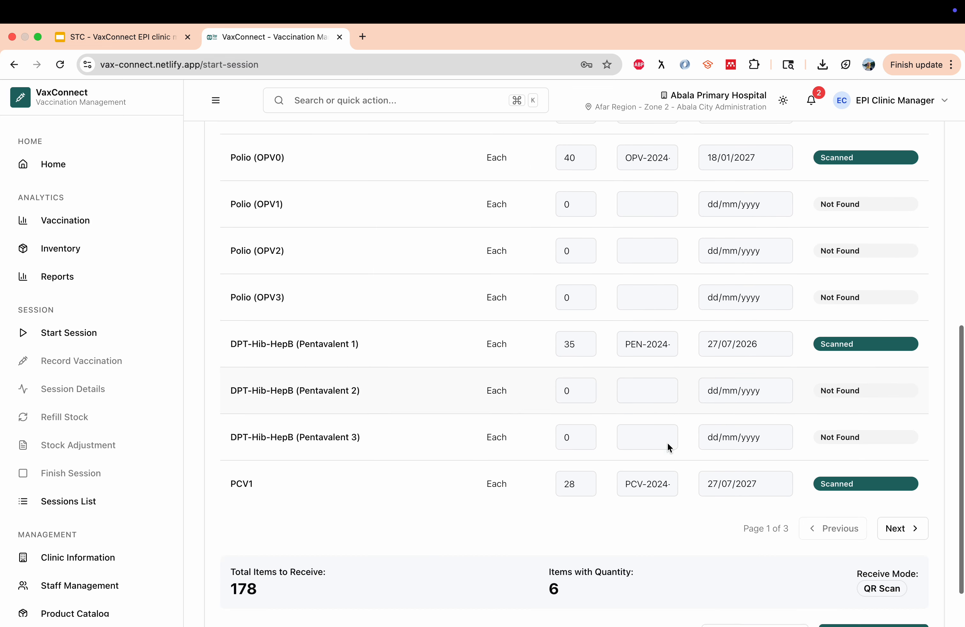
scroll(666, 442, up, 9)
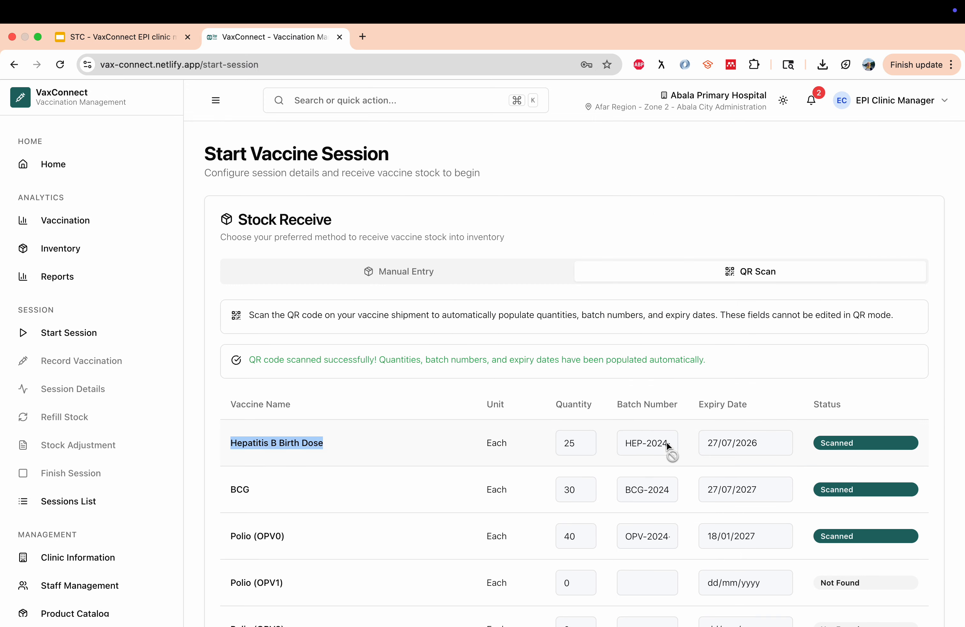
scroll(469, 431, down, 6)
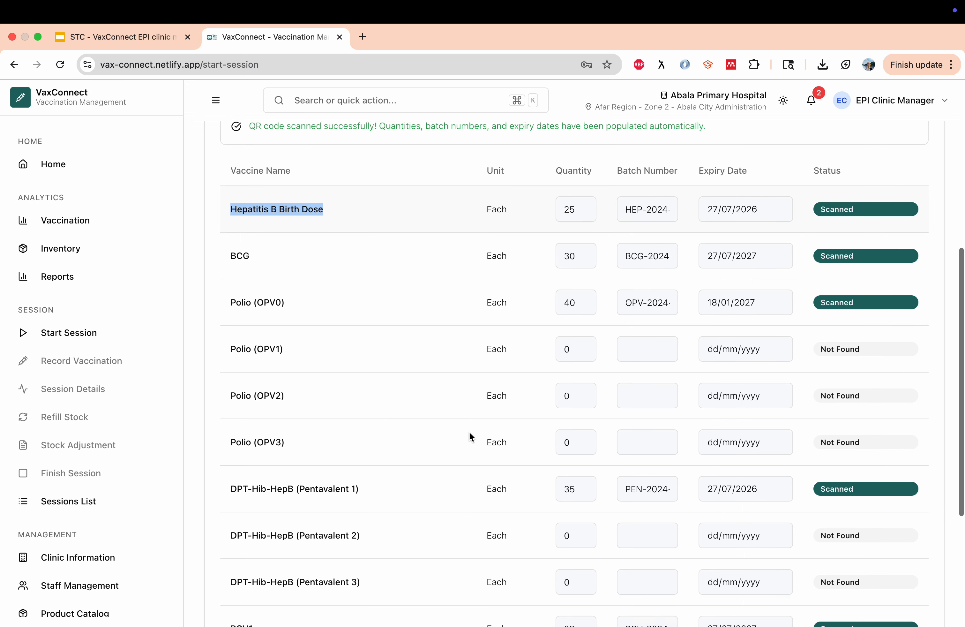
scroll(469, 433, up, 6)
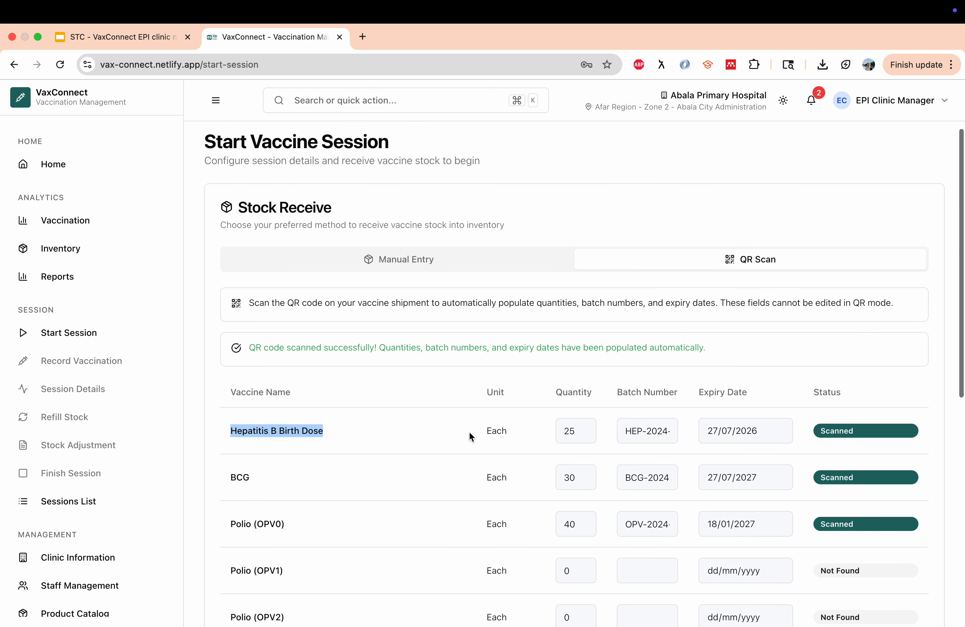
scroll(470, 434, down, 10)
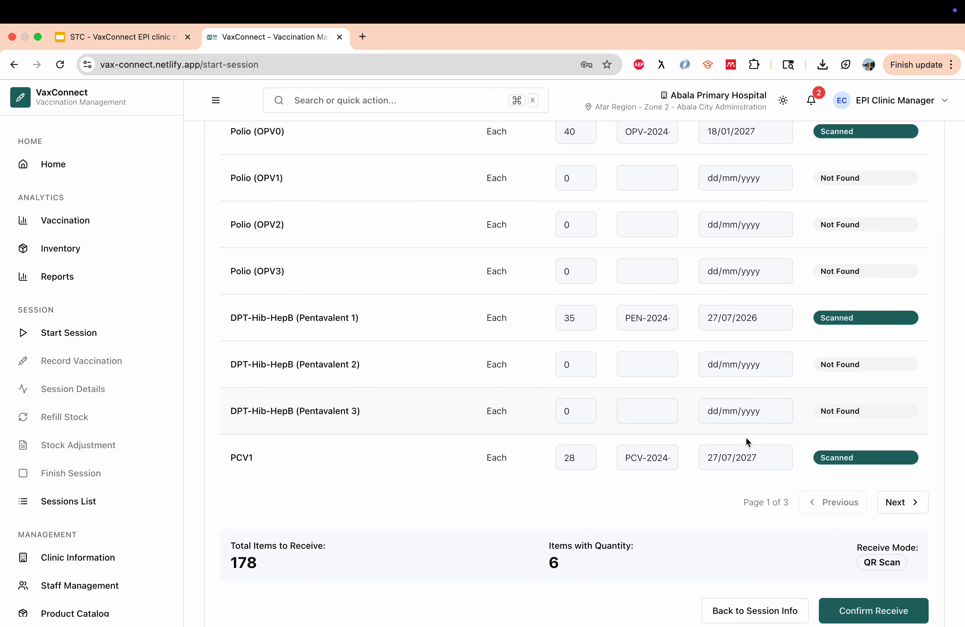
click(907, 507)
scroll(719, 514, up, 5)
scroll(720, 514, down, 5)
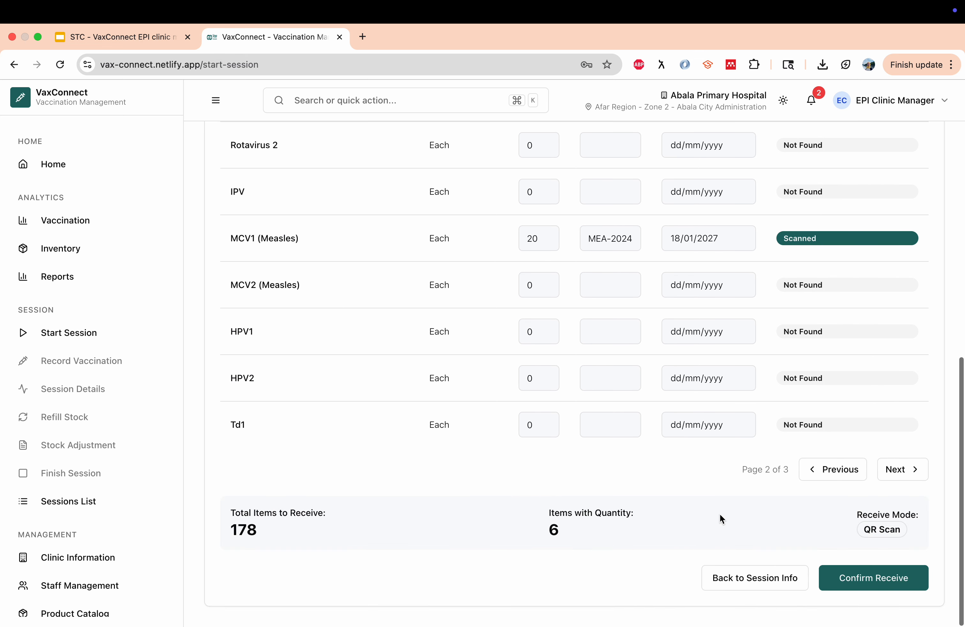
Review the 178 items in Confirm Stock Receipt, then confirm receipt and start Session 1
click(878, 581)
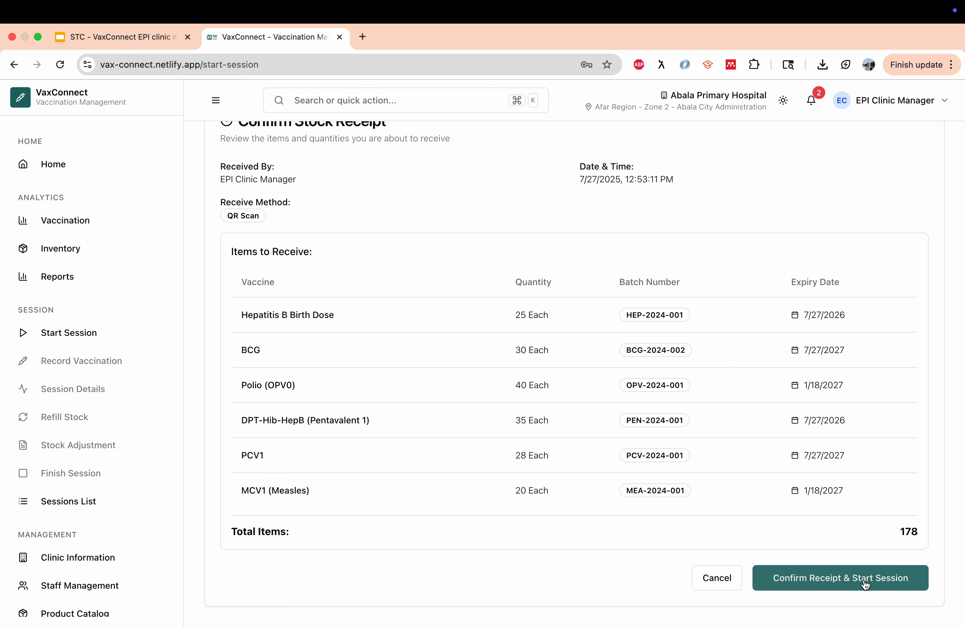
scroll(550, 451, up, 4)
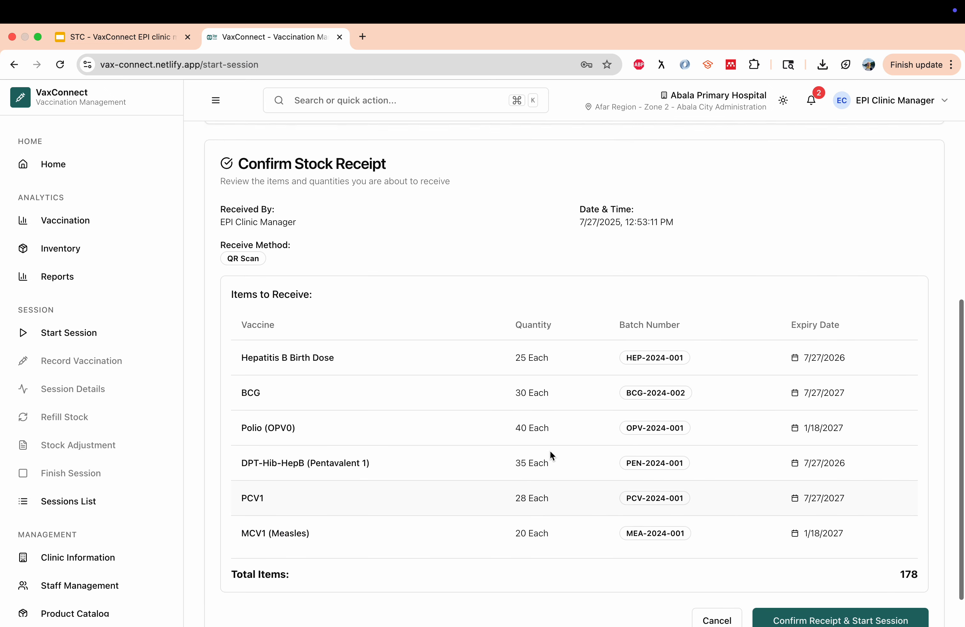
scroll(392, 489, down, 6)
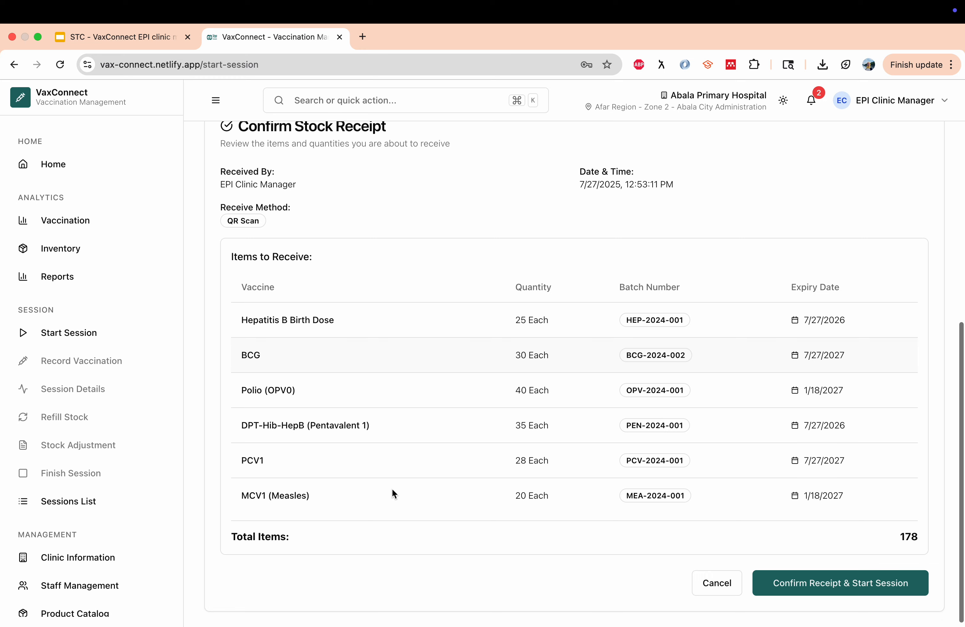
scroll(392, 489, up, 10)
scroll(392, 489, up, 2)
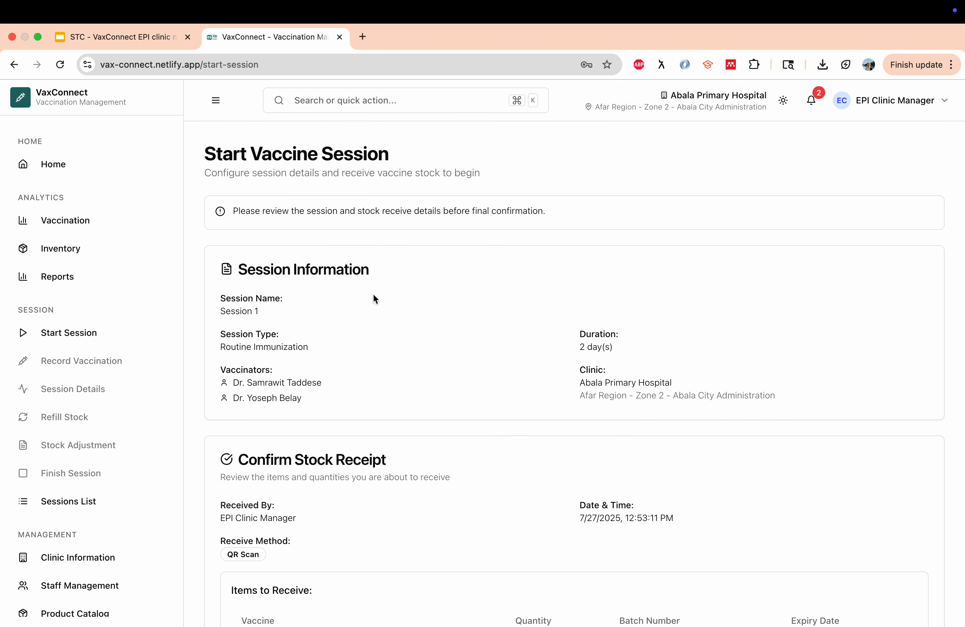
scroll(374, 295, down, 5)
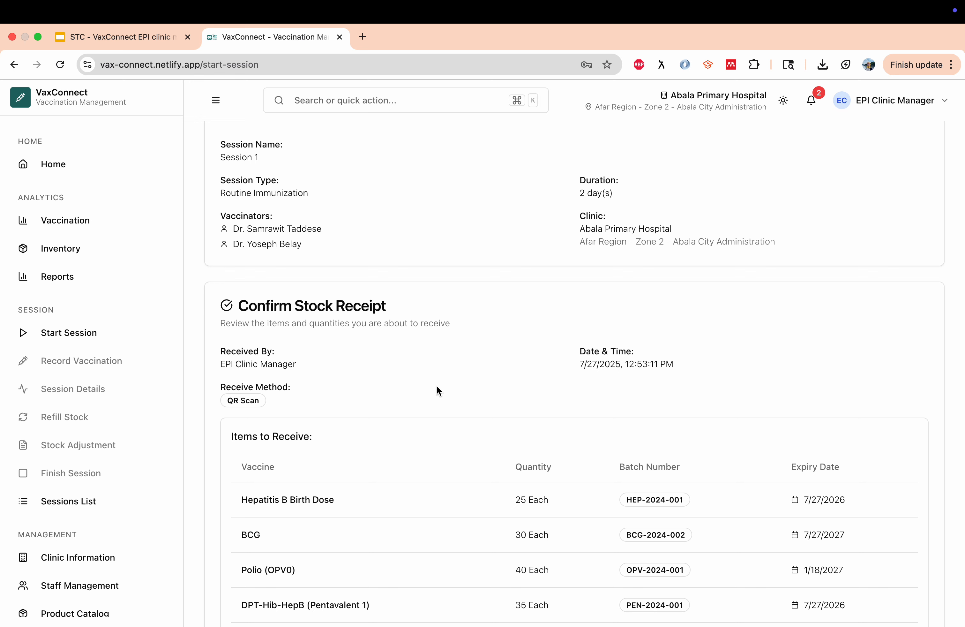
scroll(437, 386, down, 6)
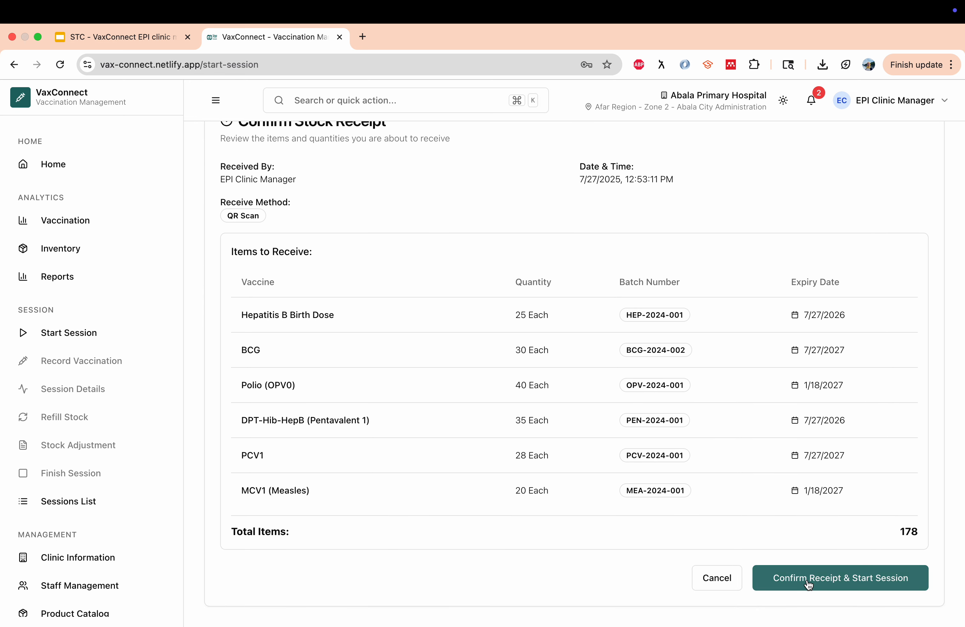
click(808, 584)
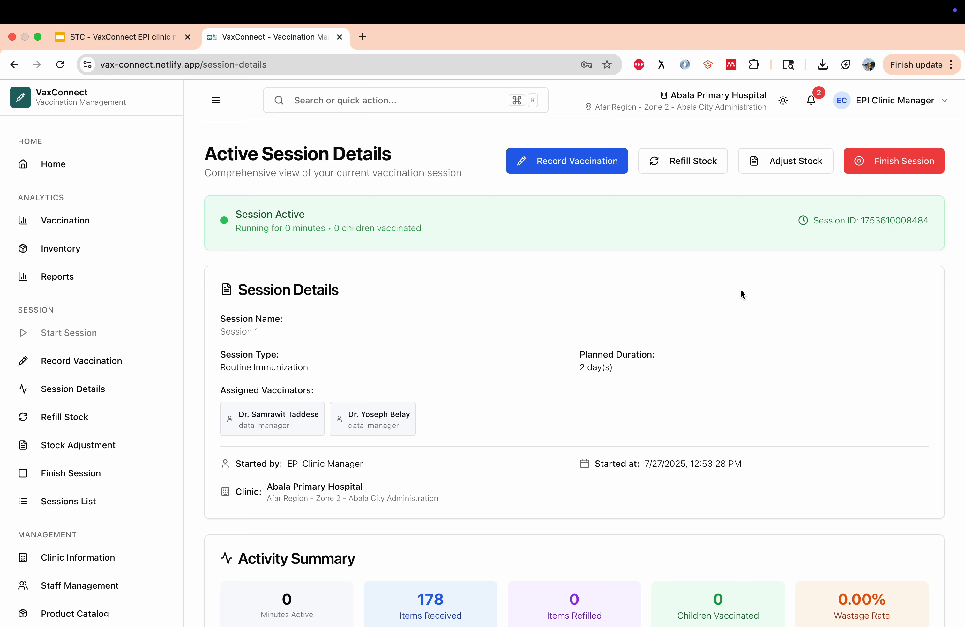
Begin a new record from the Vaccination Records page with Record New Vaccination
scroll(741, 289, down, 5)
scroll(741, 289, down, 5)
scroll(741, 289, up, 10)
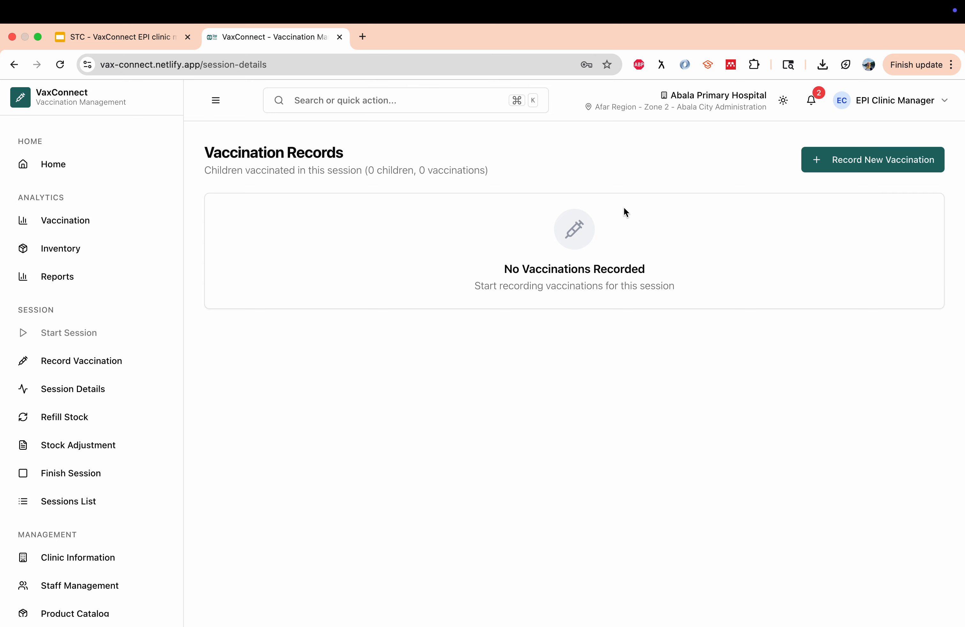
click(866, 160)
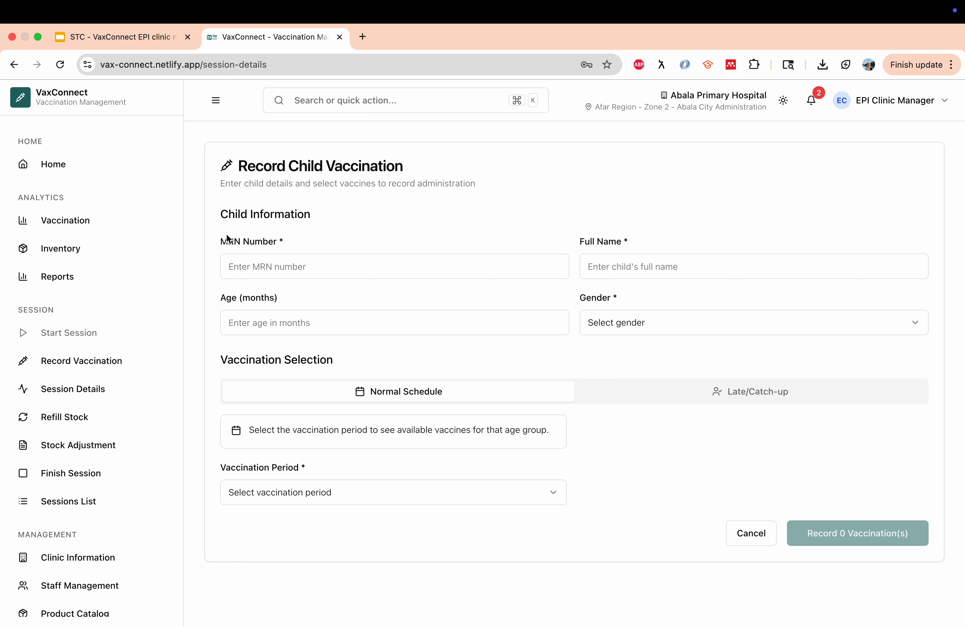
Enter the child's MRN number and full name, age 3 months, and gender Male
click(249, 267)
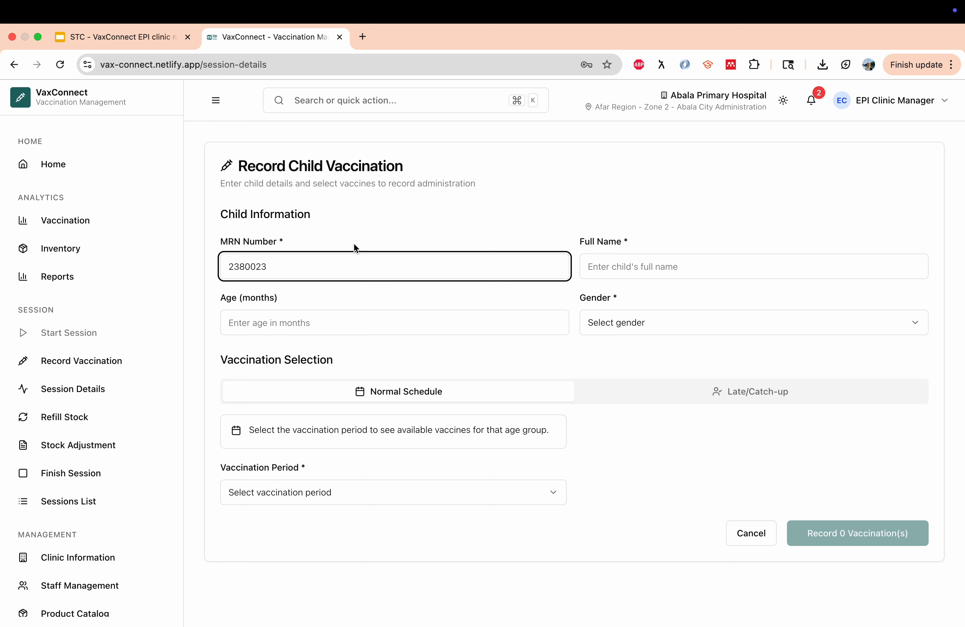
click(614, 271)
text(Abebe)
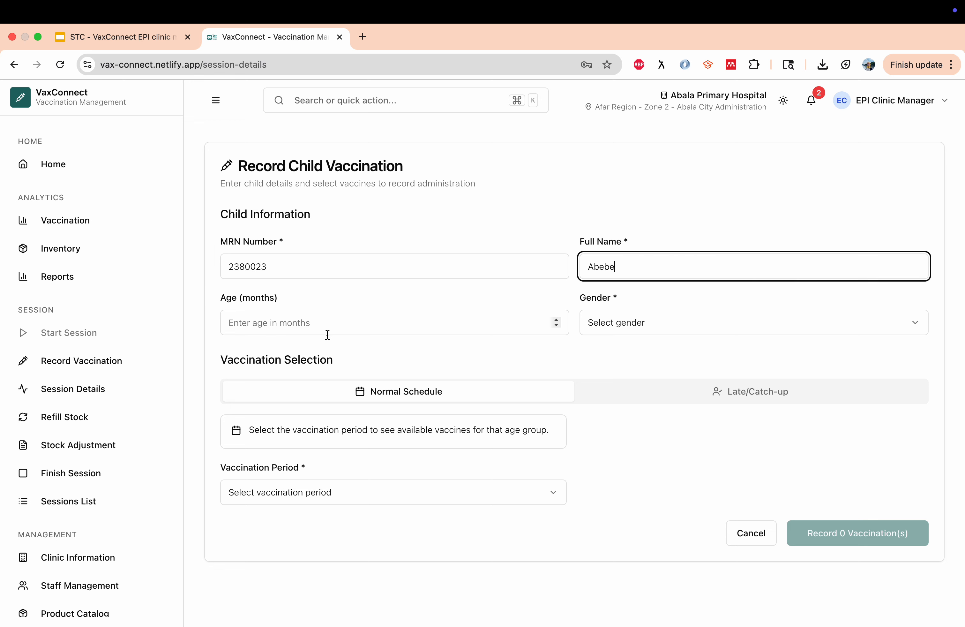
click(299, 329)
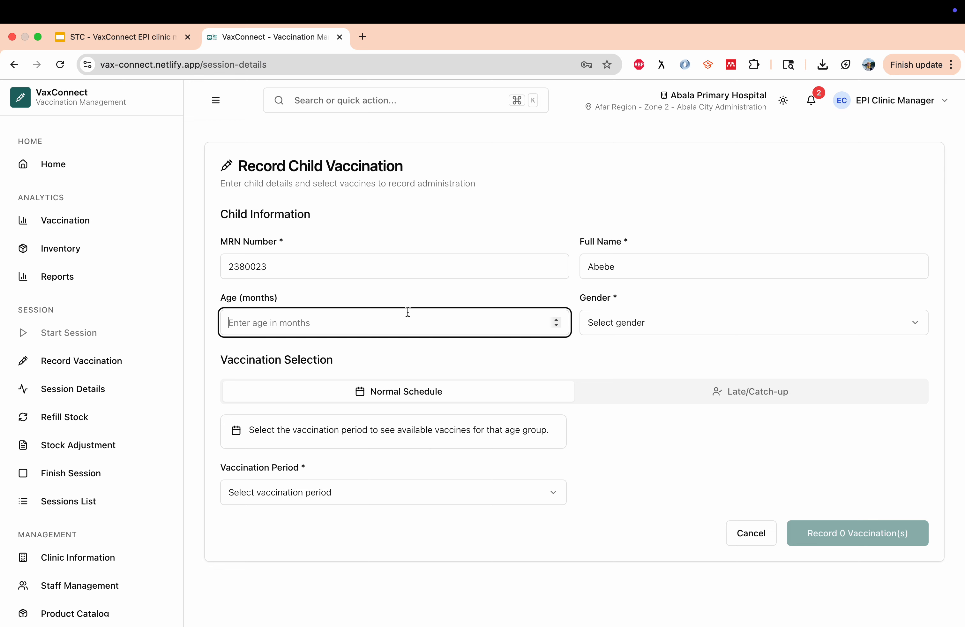
text(3)
click(507, 358)
click(653, 324)
click(629, 355)
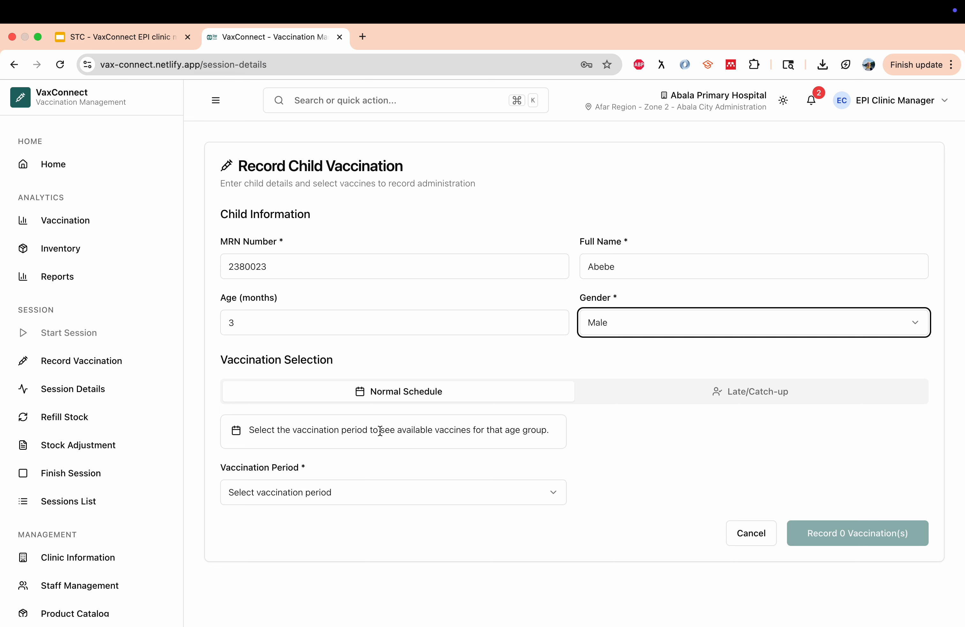
Set the vaccination period to 6 Weeks
click(352, 495)
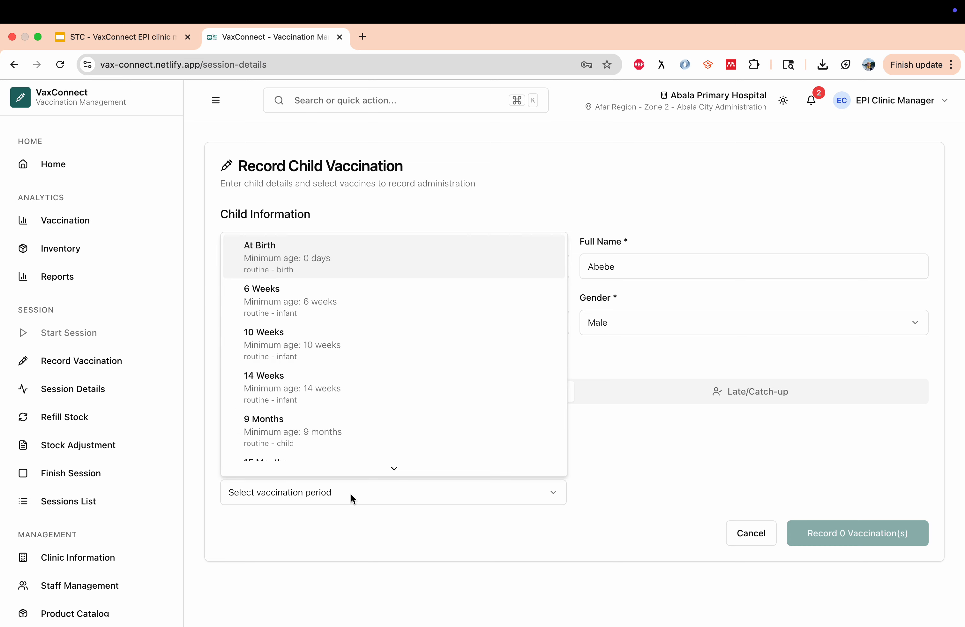
click(609, 430)
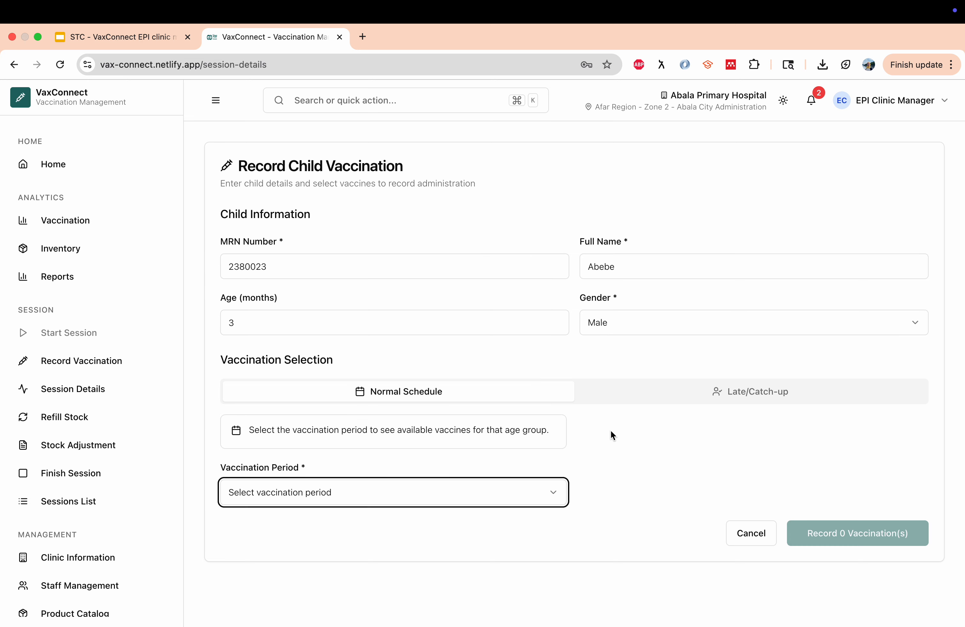
click(318, 500)
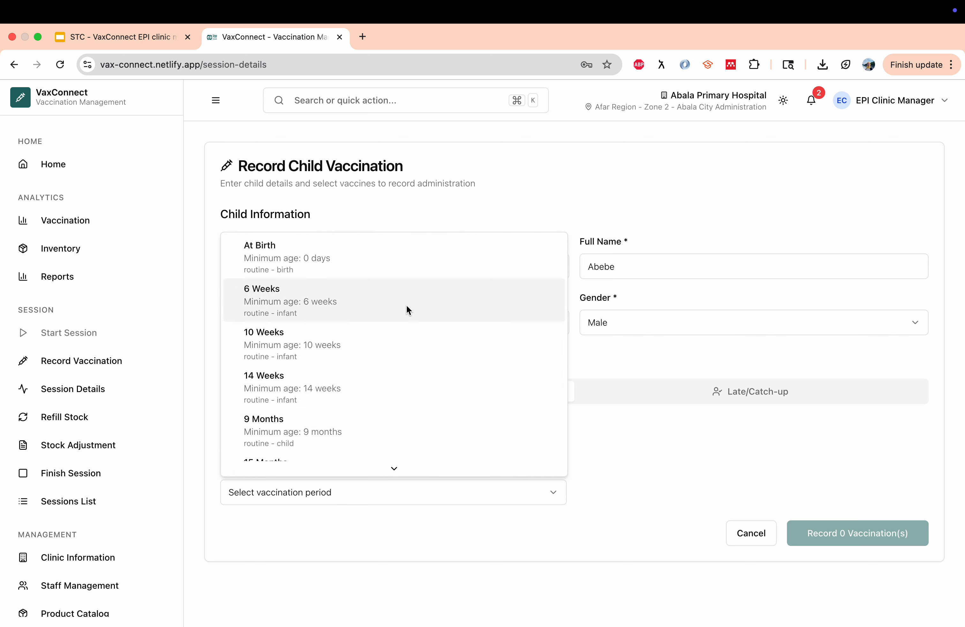
click(276, 391)
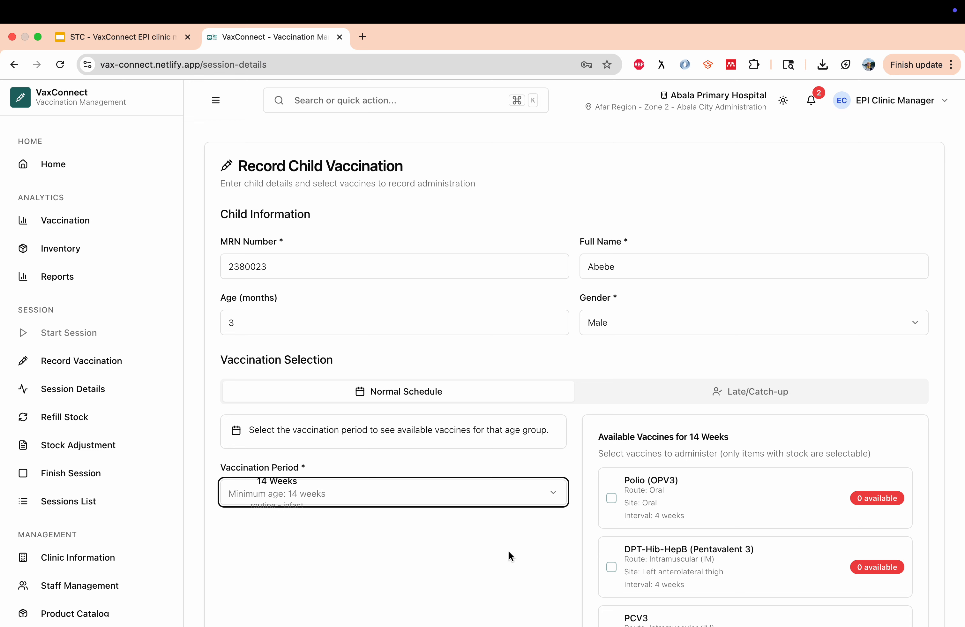
scroll(496, 556, down, 3)
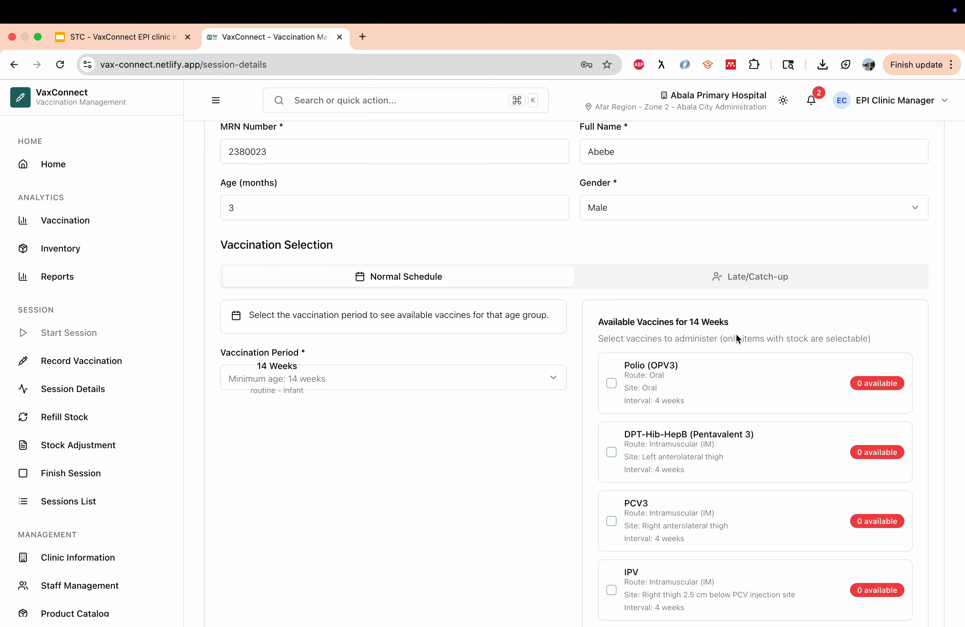
scroll(698, 395, down, 2)
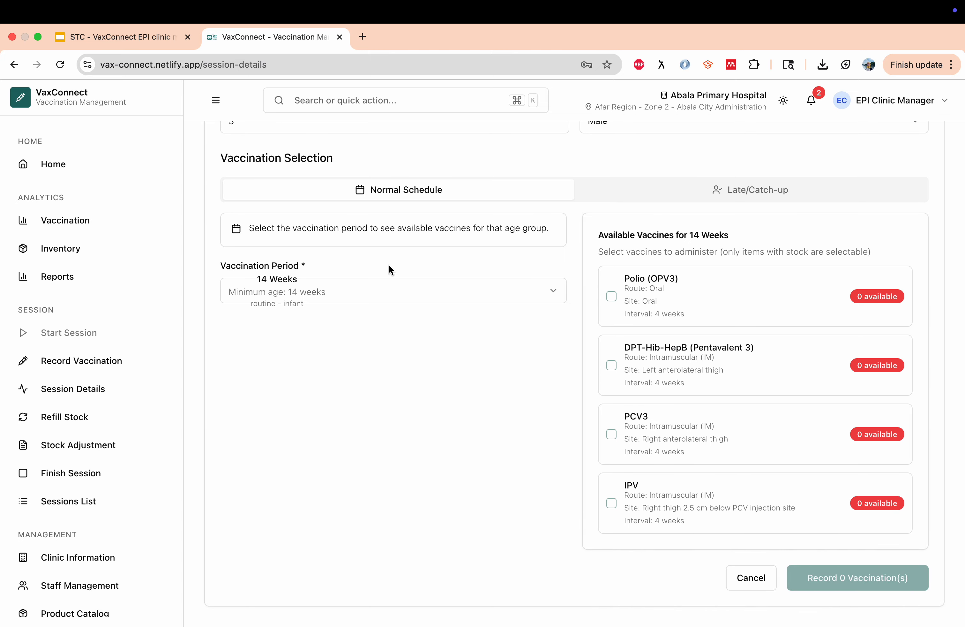
click(415, 292)
click(289, 427)
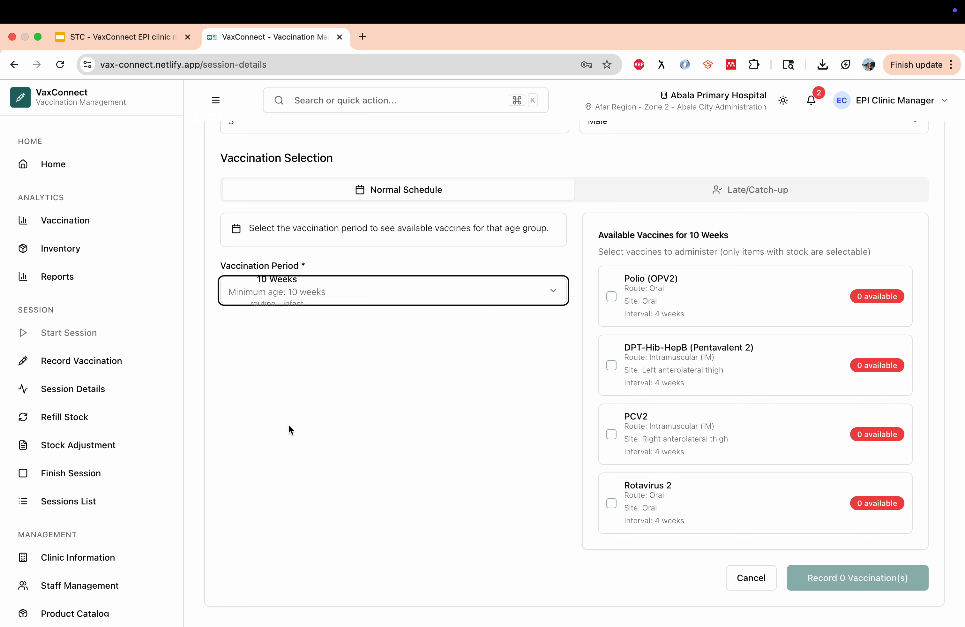
click(425, 289)
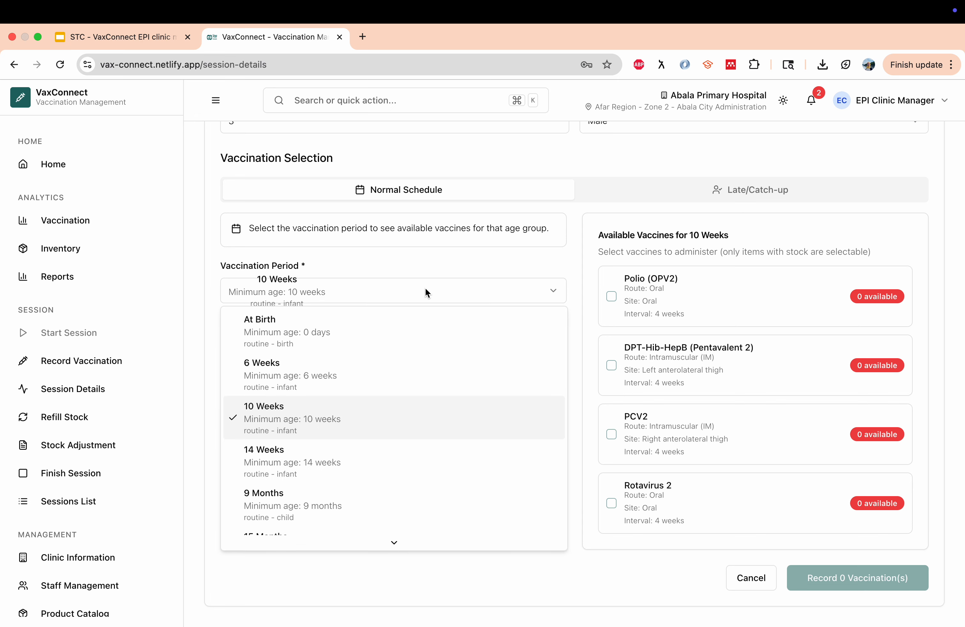
click(349, 360)
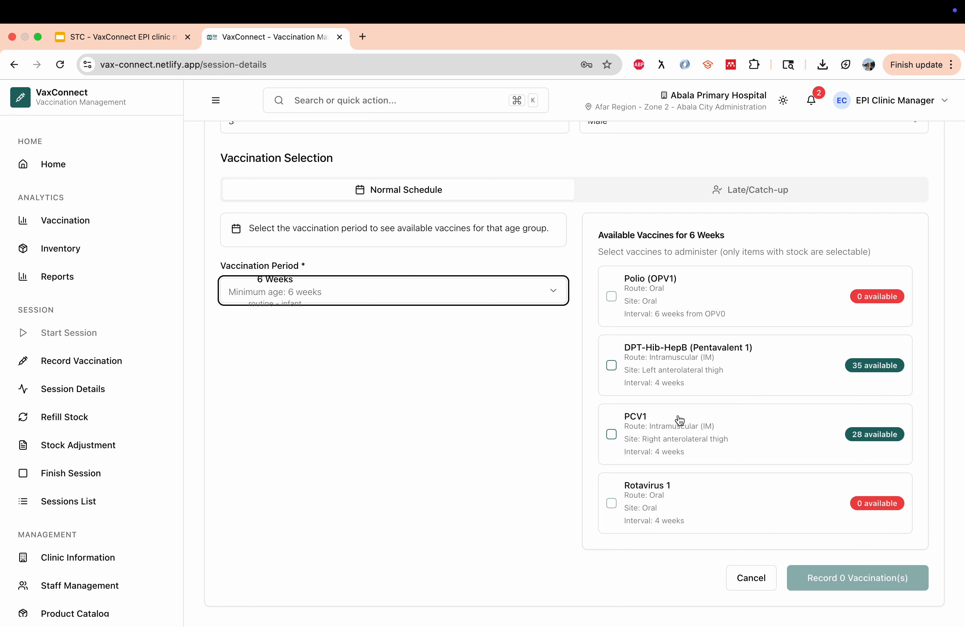
Tick DPT-Hib-HepB (Pentavalent 1) and PCV1 and record the two vaccinations
click(612, 366)
click(612, 435)
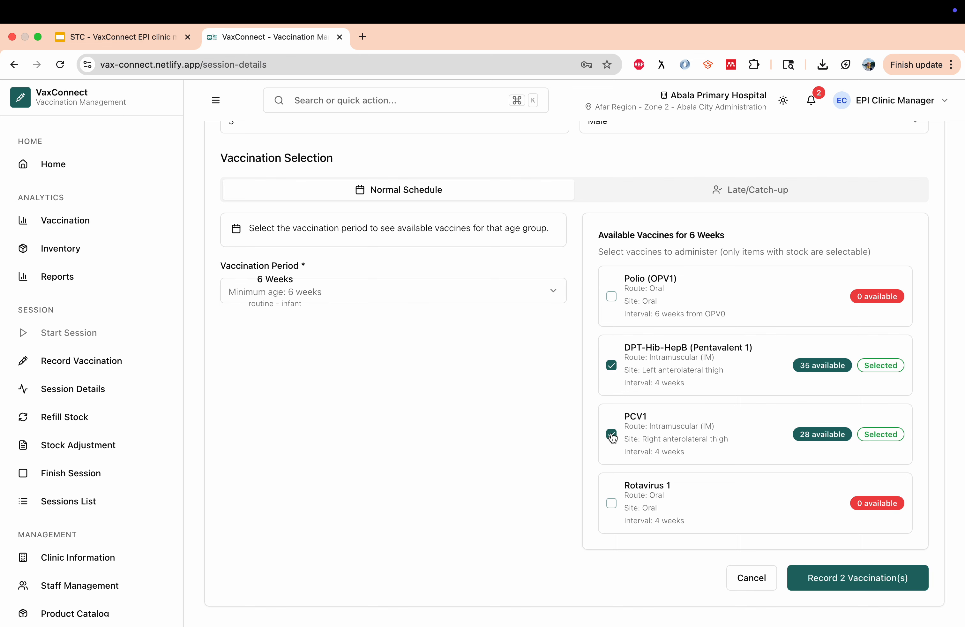
scroll(485, 462, up, 2)
scroll(486, 461, down, 2)
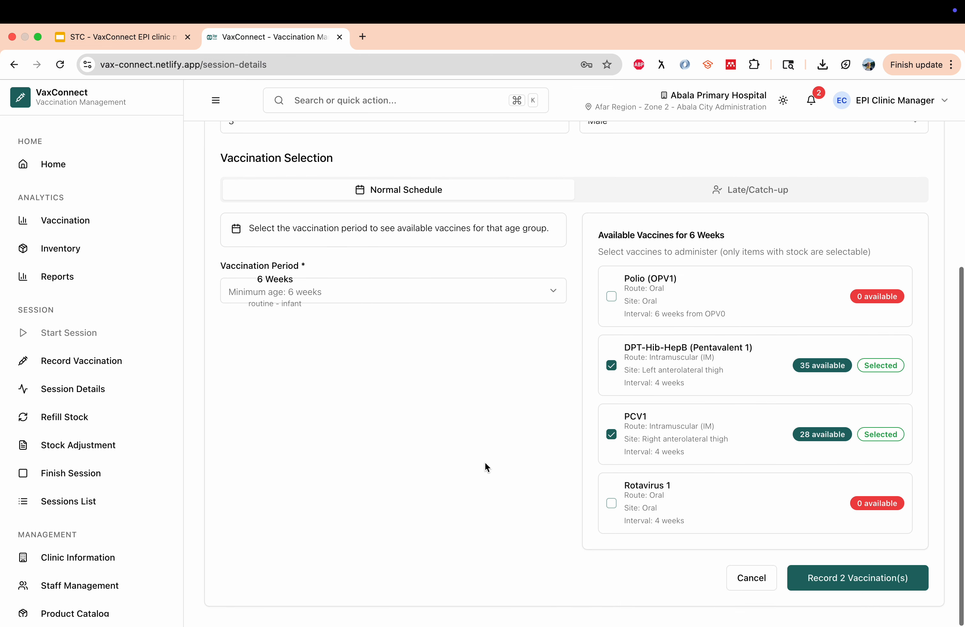
click(867, 578)
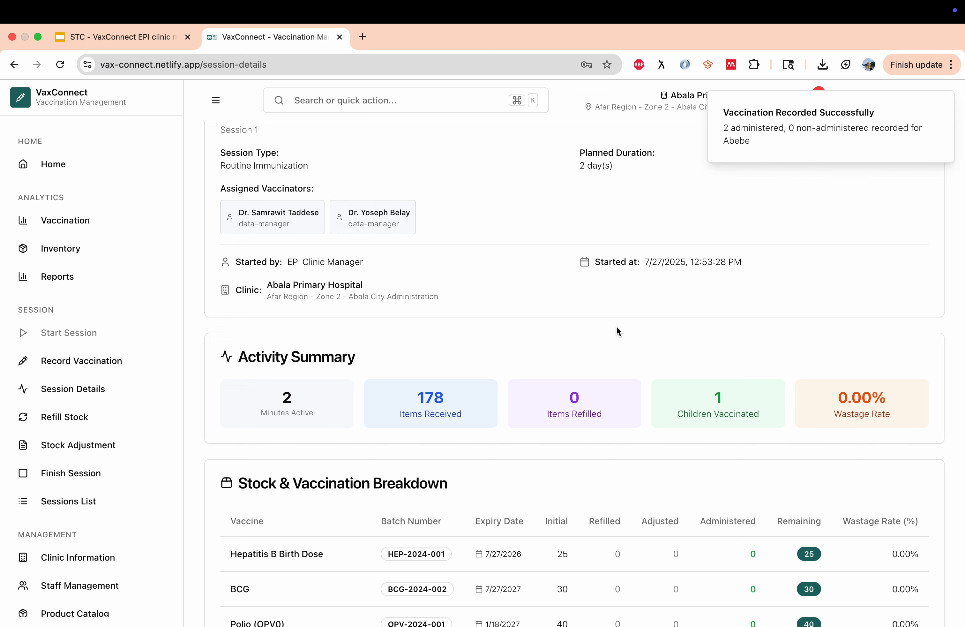
Go to the Refill Stock page from Active Session Details
scroll(617, 335, up, 5)
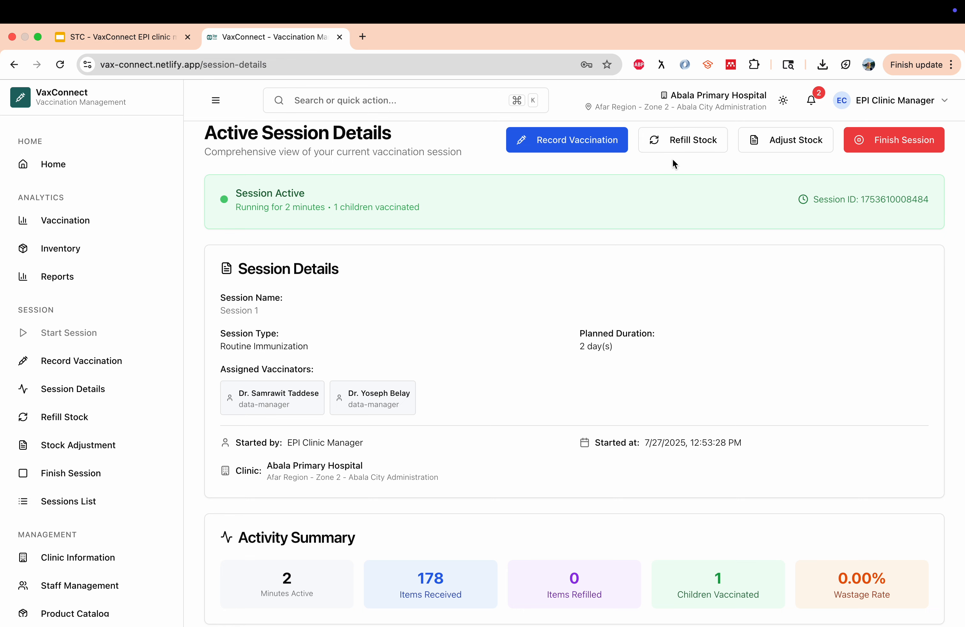
click(703, 147)
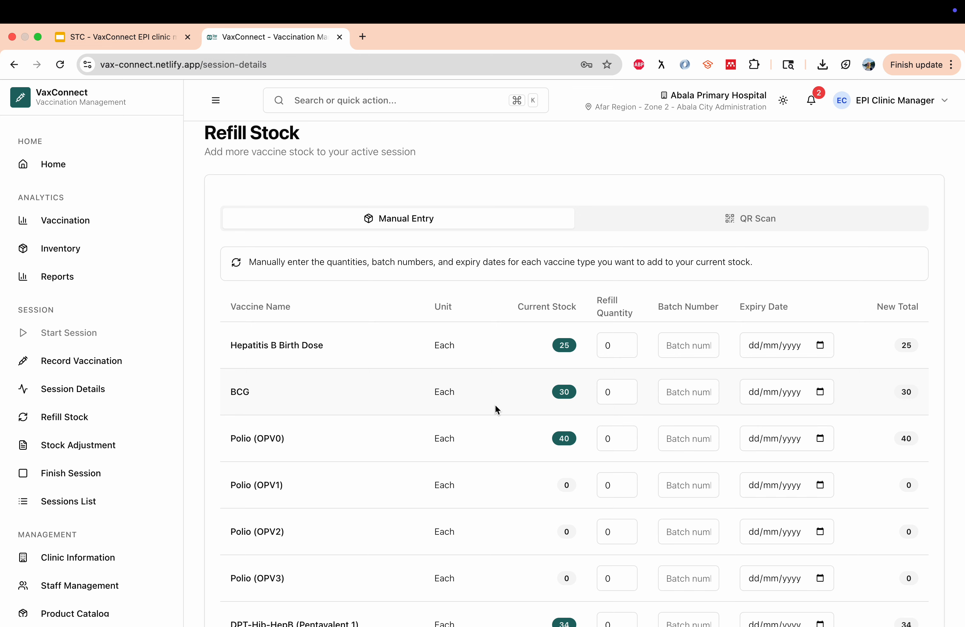
Enter a Polio (OPV1) refill of 4 doses with batch number 83292
scroll(496, 404, down, 3)
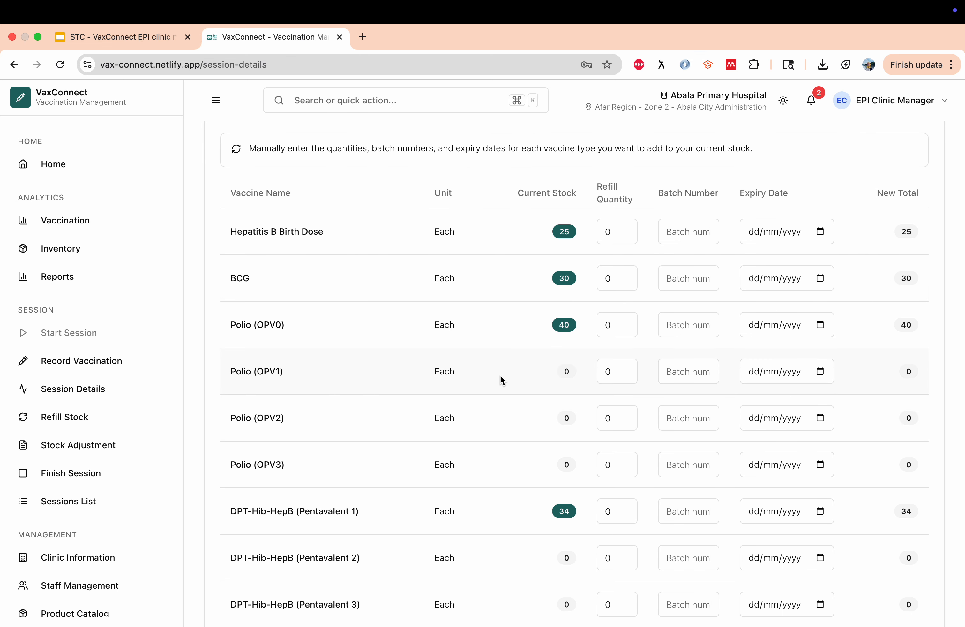
scroll(500, 375, up, 2)
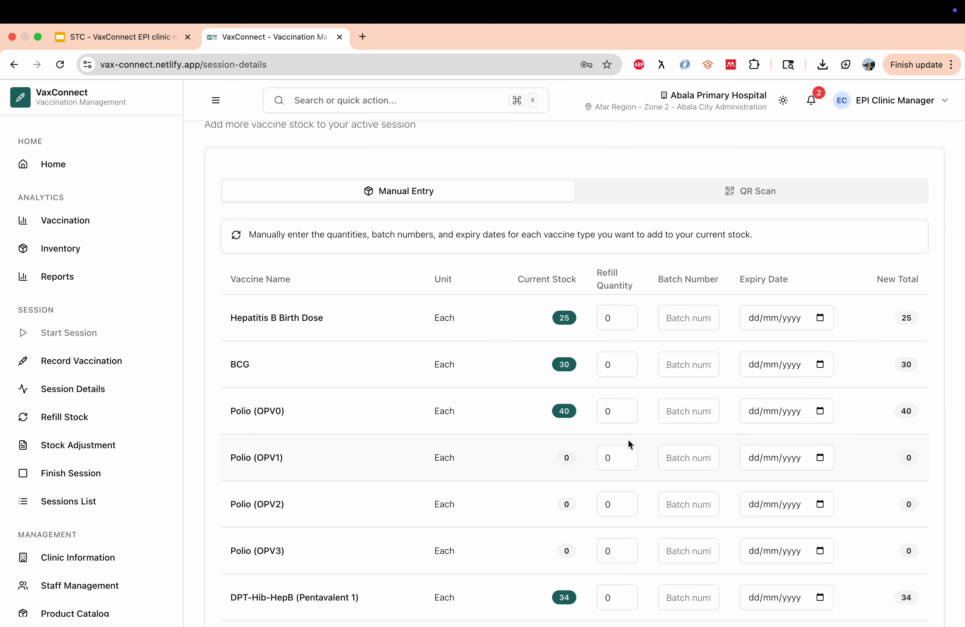
click(616, 458)
click(625, 456)
click(624, 455)
click(625, 455)
click(625, 455)
click(690, 455)
text(83292)
Set the refill's expiry date to 28/11/2025 and submit it for review
click(798, 460)
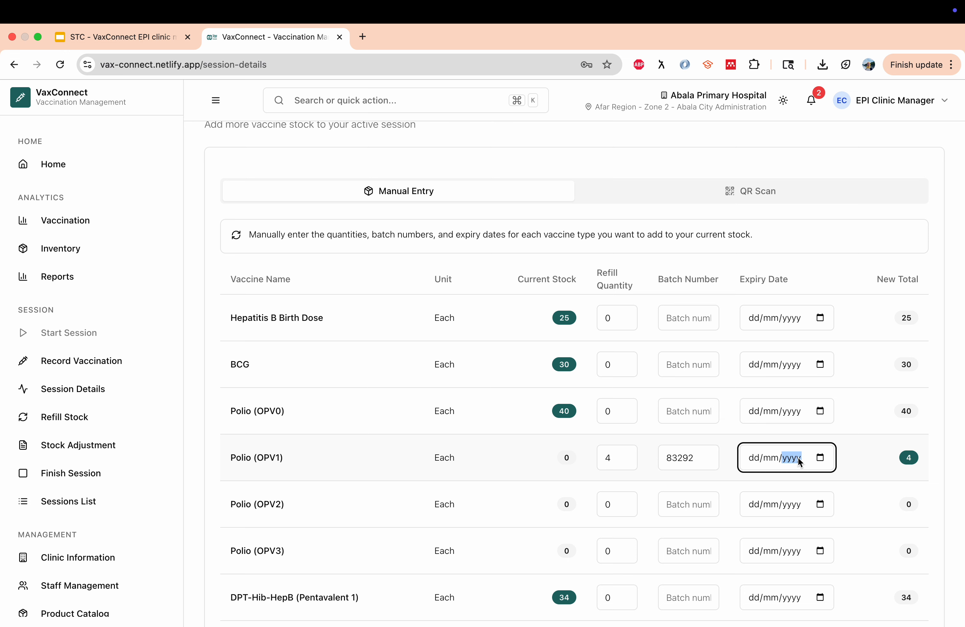
click(820, 458)
click(862, 281)
click(863, 281)
click(863, 281)
click(863, 281)
click(845, 390)
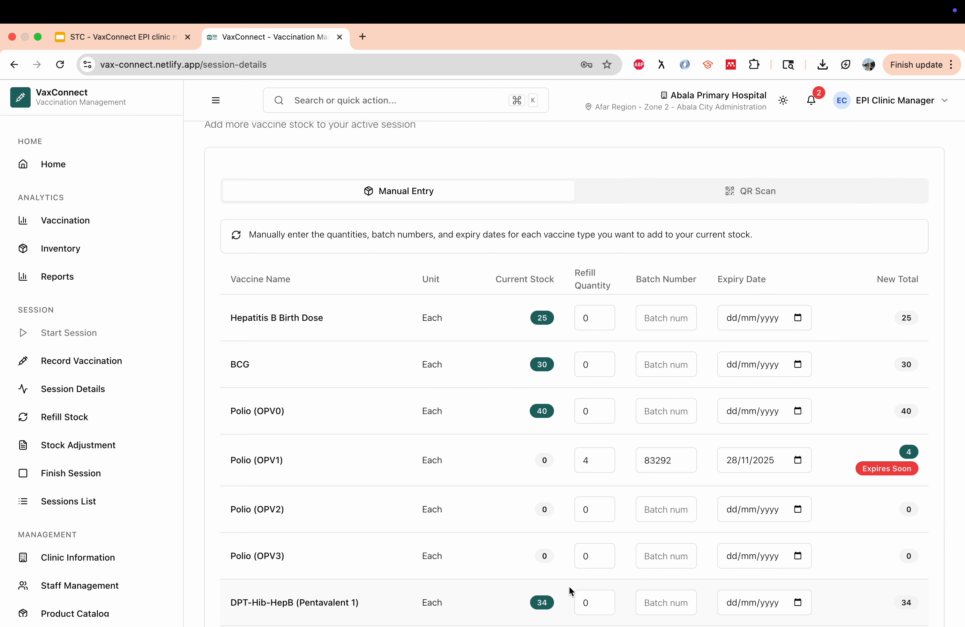
scroll(570, 586, down, 8)
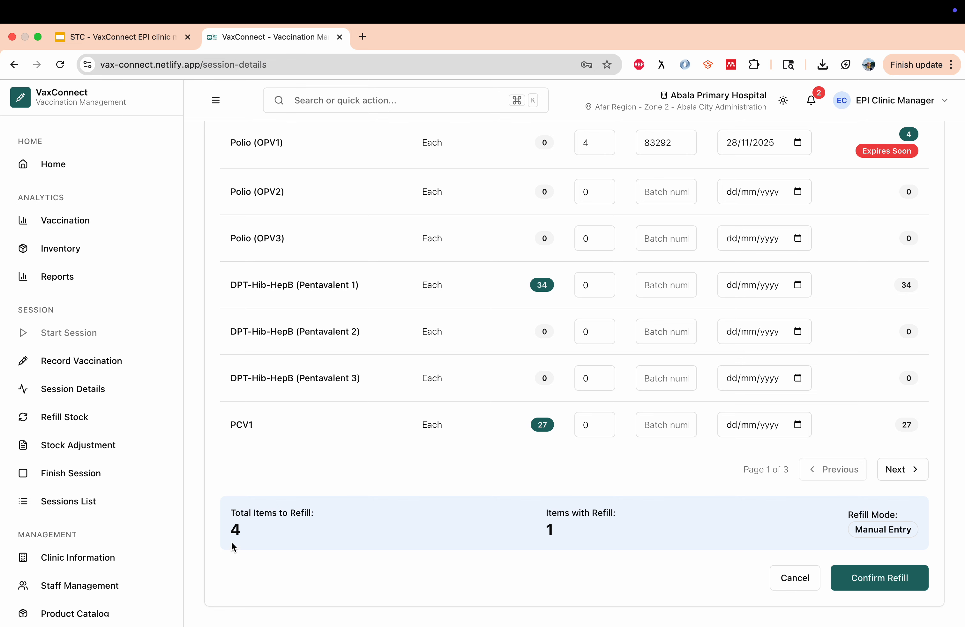
click(904, 582)
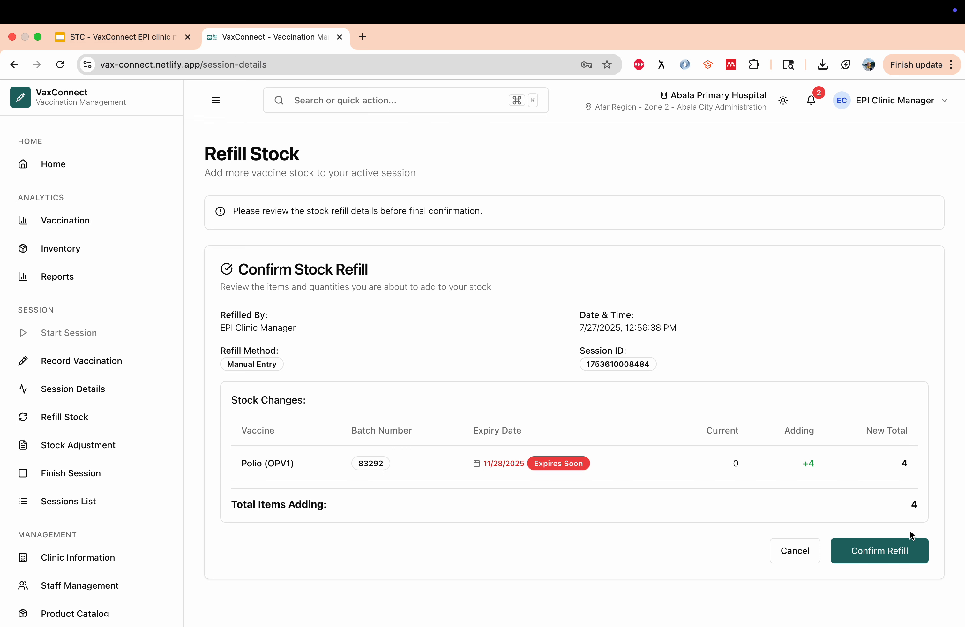
Confirm the 4-dose Polio (OPV1) refill and go to Adjust Stock
click(886, 558)
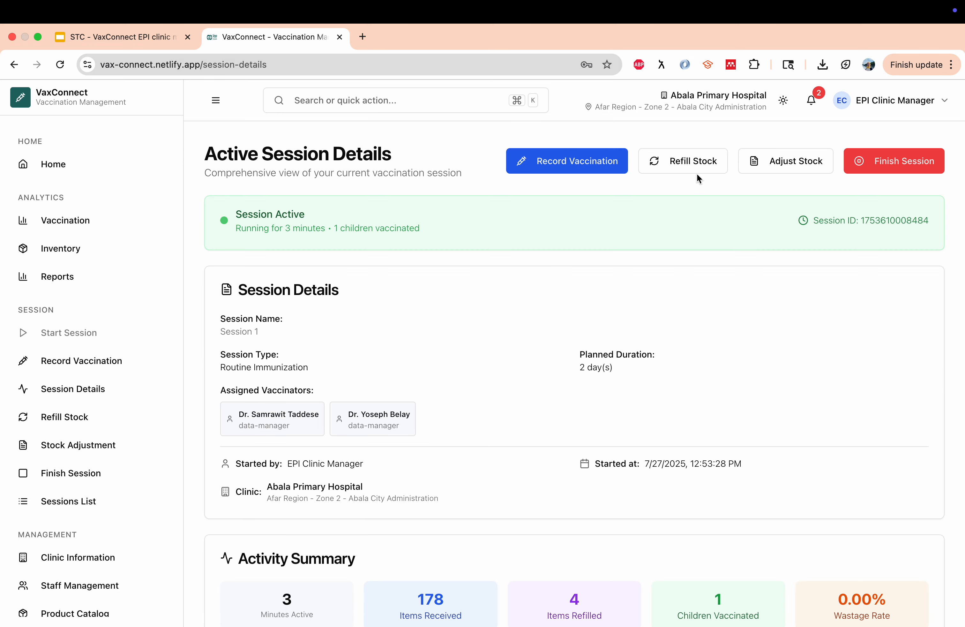
click(795, 164)
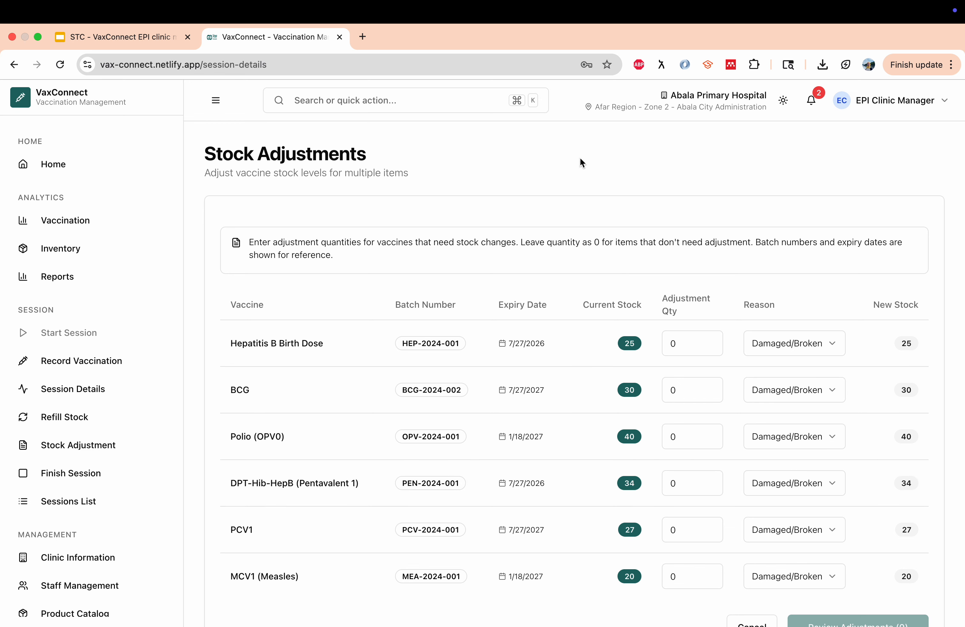
Deduct 8 Hepatitis B Birth Dose with reason Expired
scroll(529, 439, down, 2)
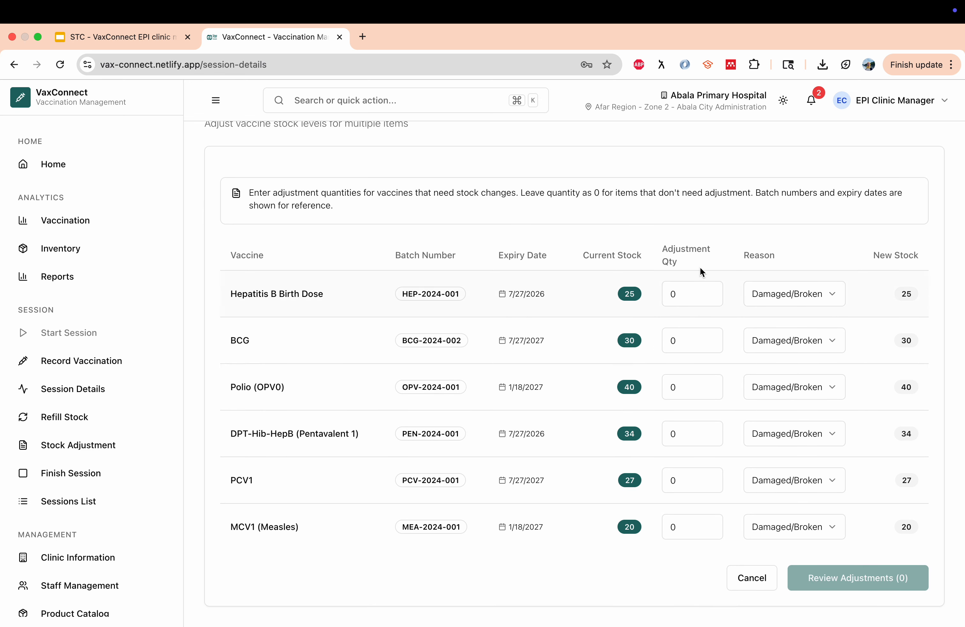
click(681, 293)
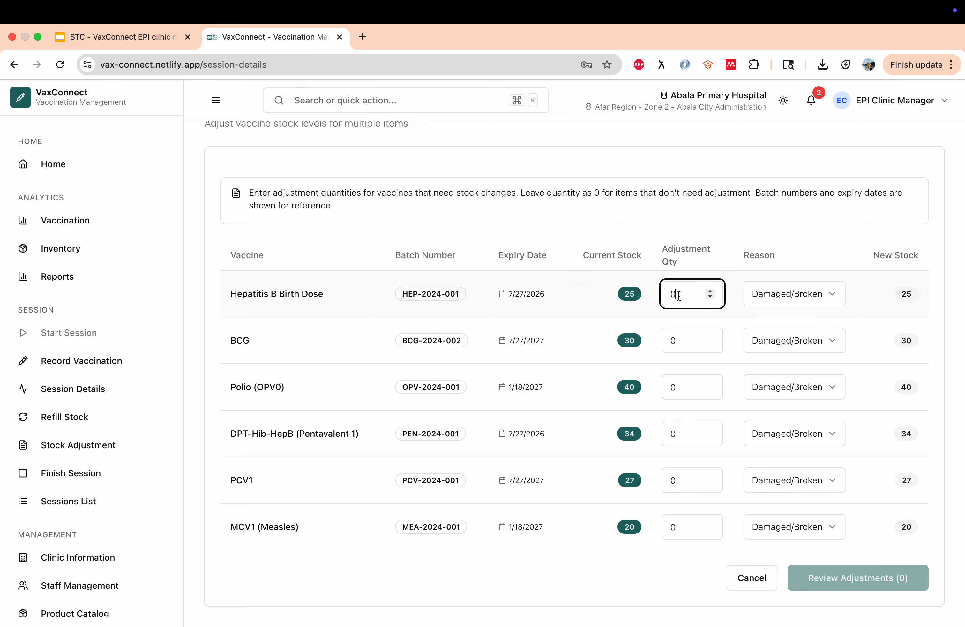
click(711, 291)
drag(712, 291, 712, 292)
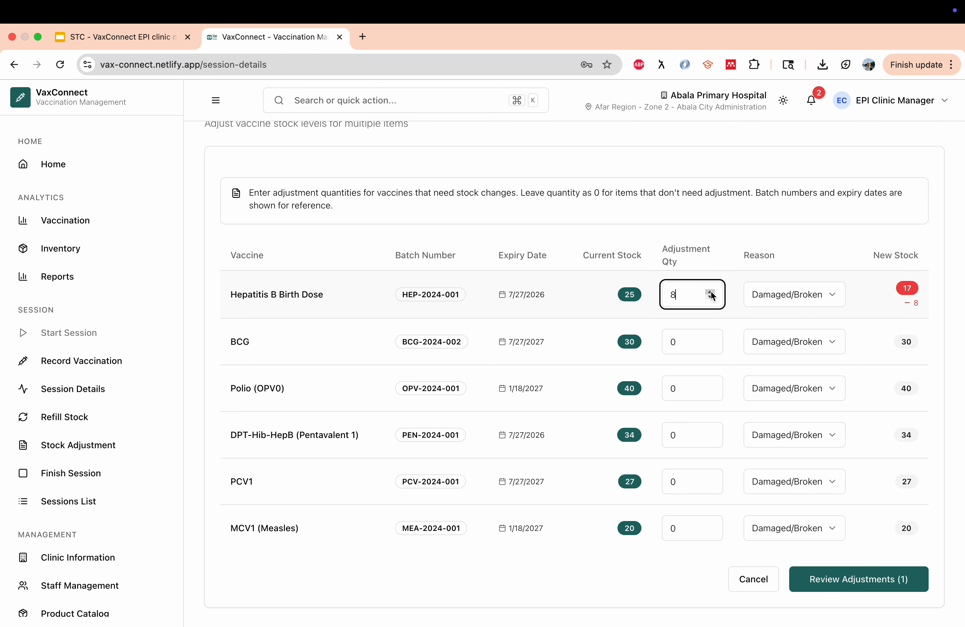
click(769, 294)
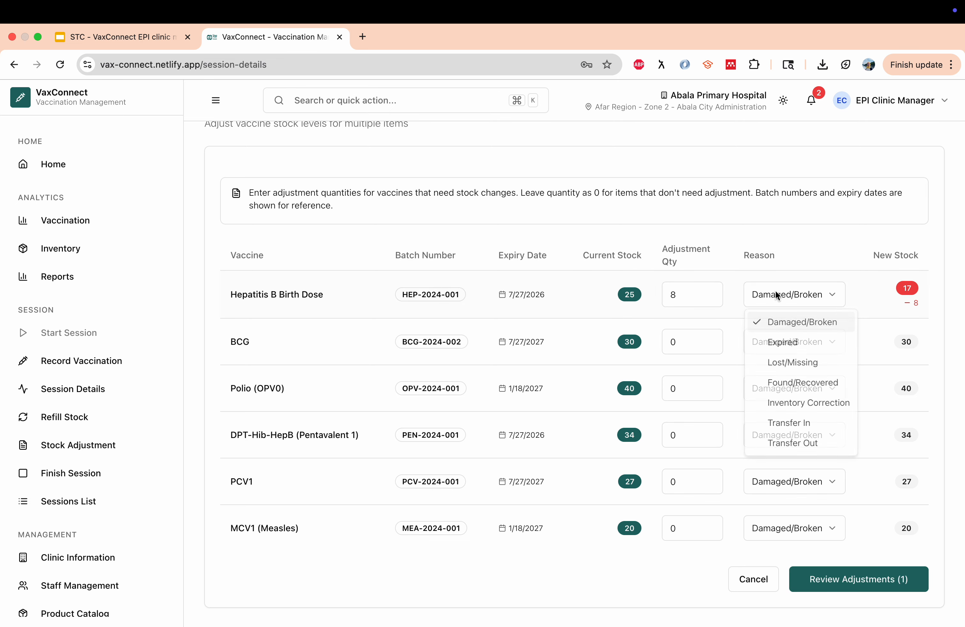
click(782, 342)
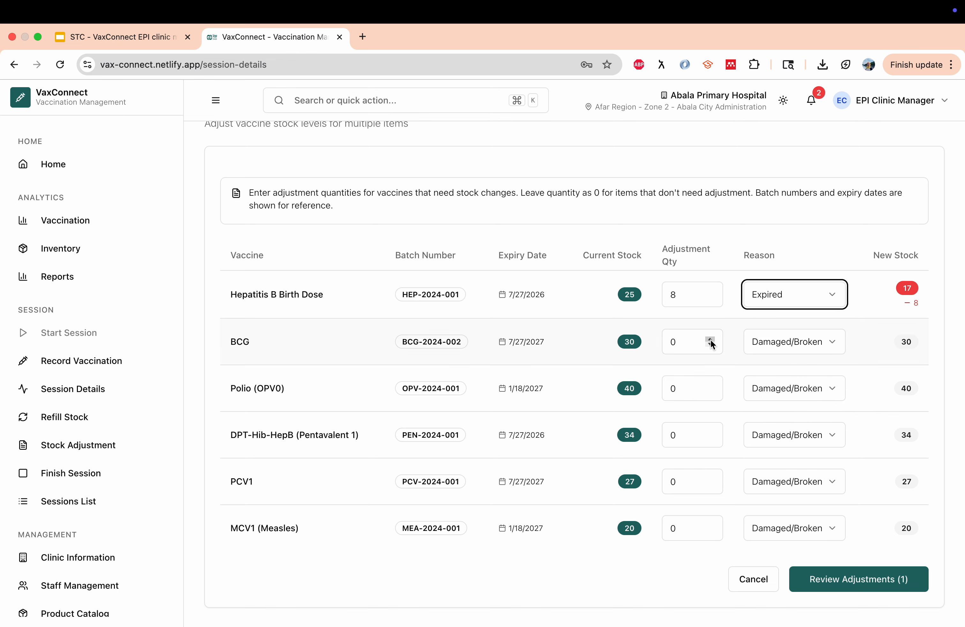
Deduct 3 BCG as Transfer Out and 4 Polio (OPV0) as Lost/Missing, then review
click(710, 341)
click(770, 343)
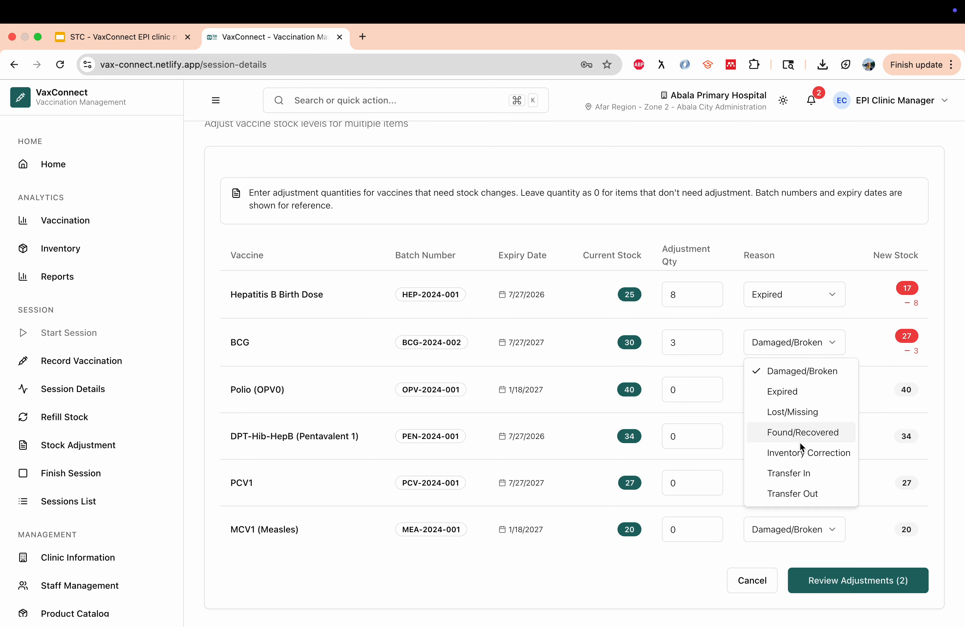
click(805, 494)
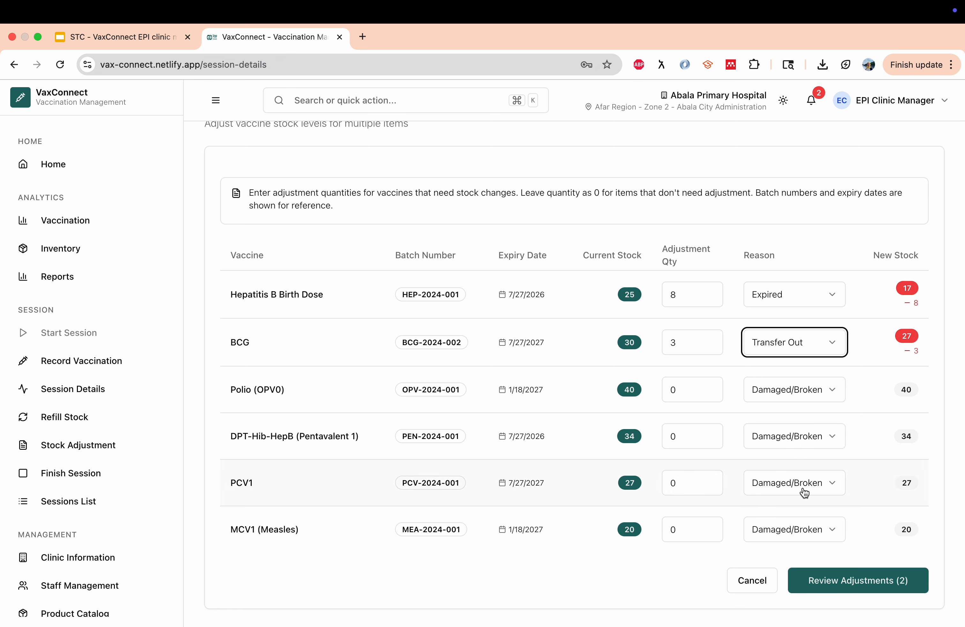
click(706, 395)
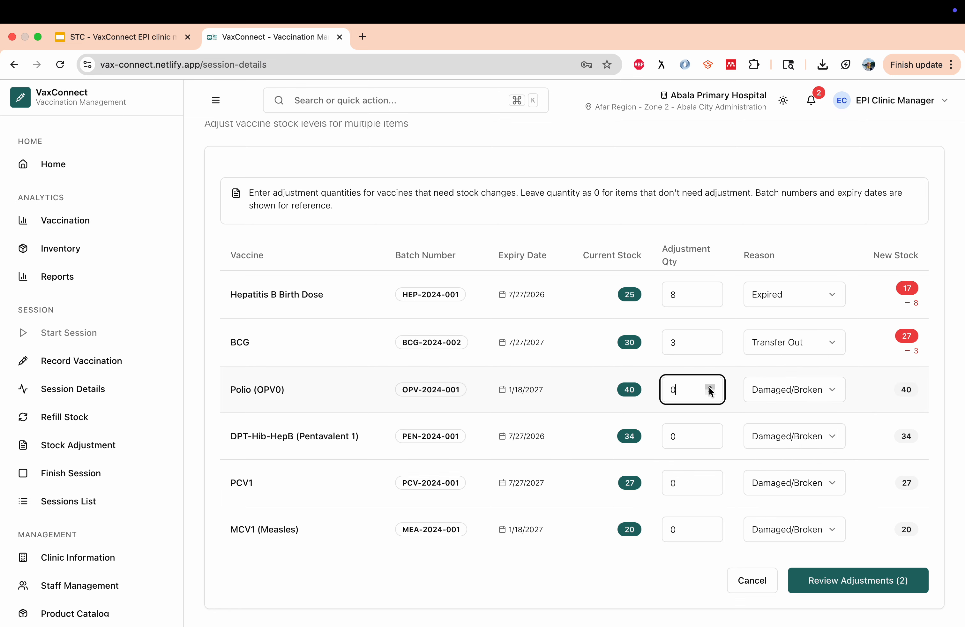
click(709, 387)
click(770, 391)
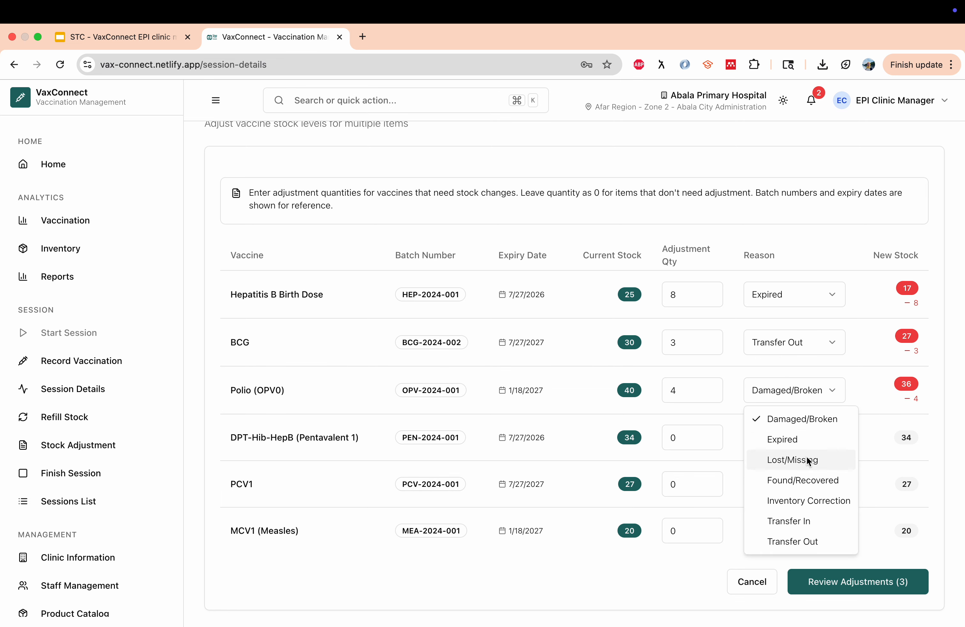
click(805, 460)
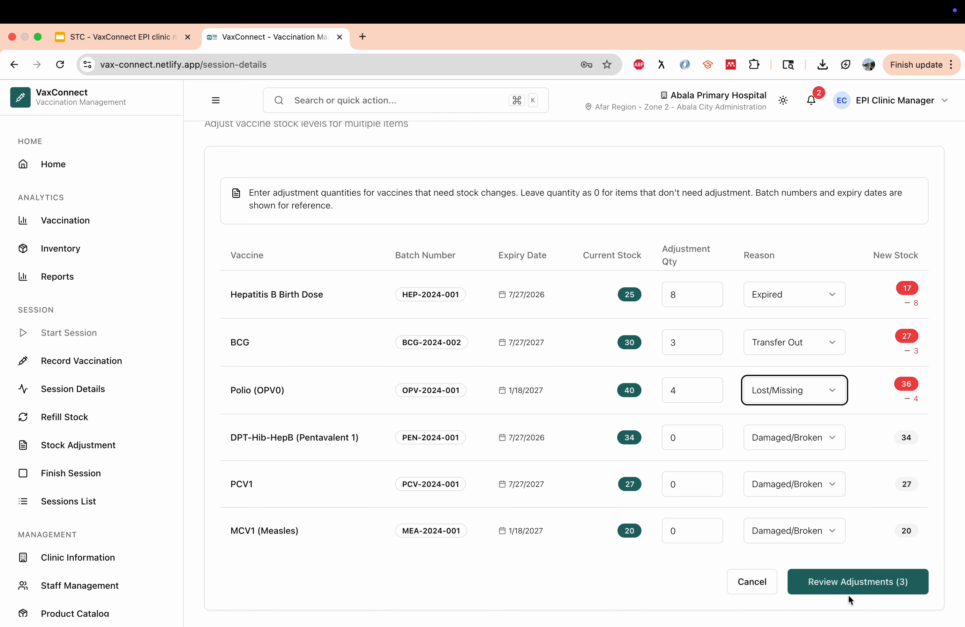
click(819, 593)
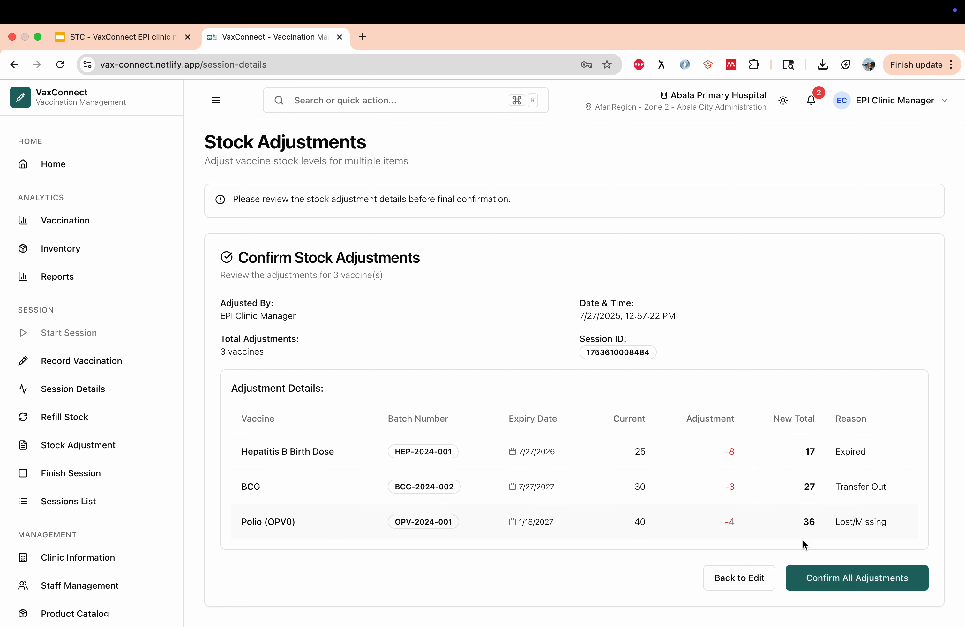
Confirm all adjustments so Hepatitis B shows 17, BCG 27 and Polio (OPV0) 36 remaining
click(842, 583)
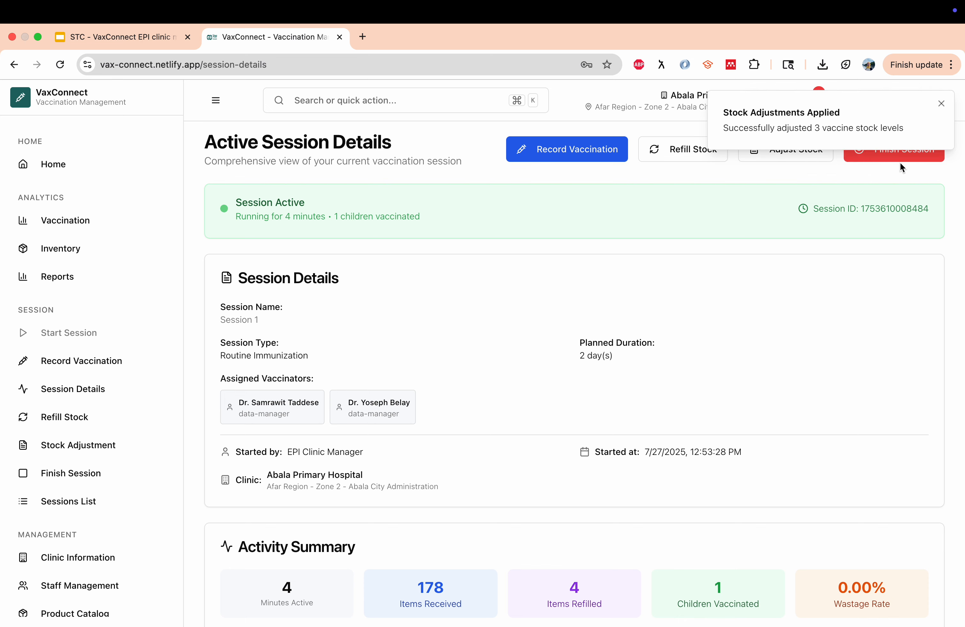
scroll(761, 331, down, 10)
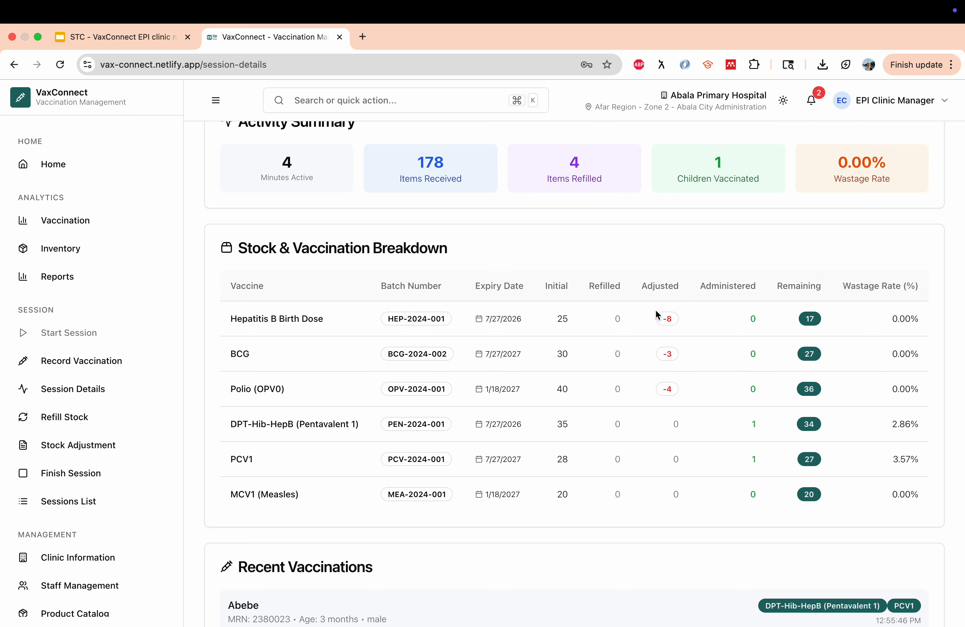
scroll(705, 521, up, 9)
scroll(707, 524, up, 2)
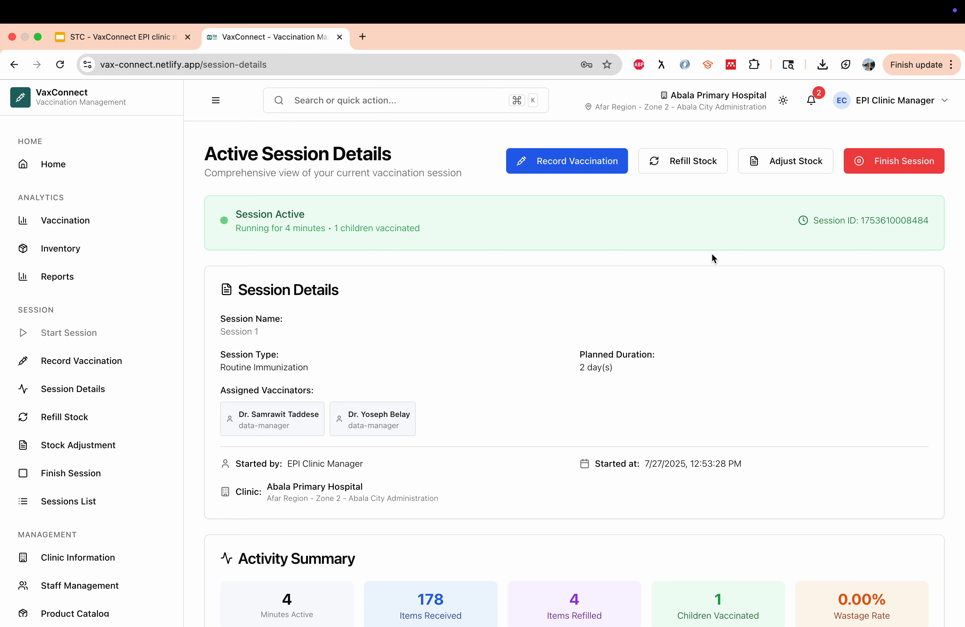
Start finishing the session and click into the Hepatitis B Damaged, Returned and Discarded fields
click(892, 167)
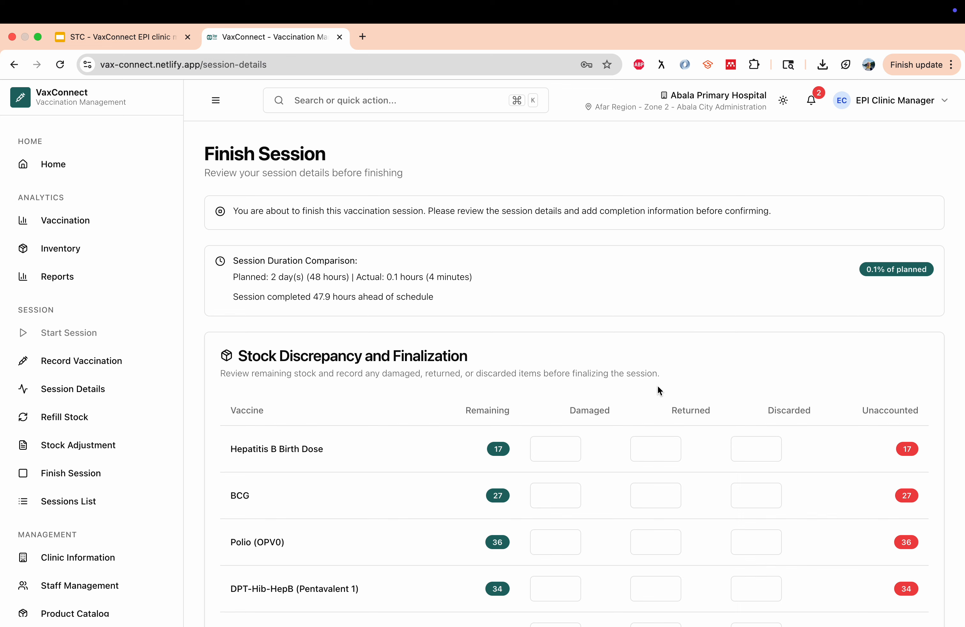
scroll(460, 392, down, 3)
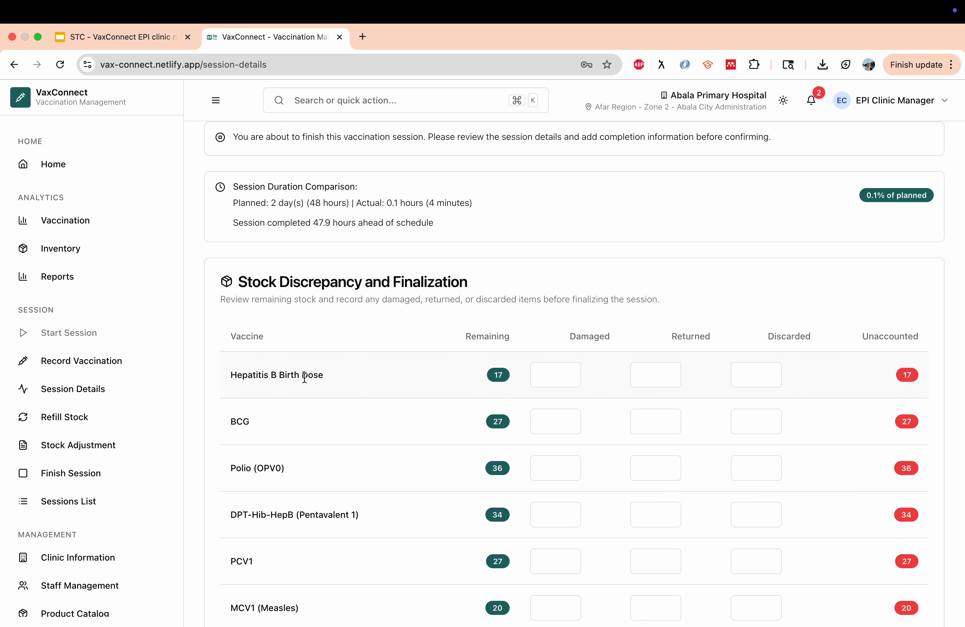
click(557, 373)
click(661, 377)
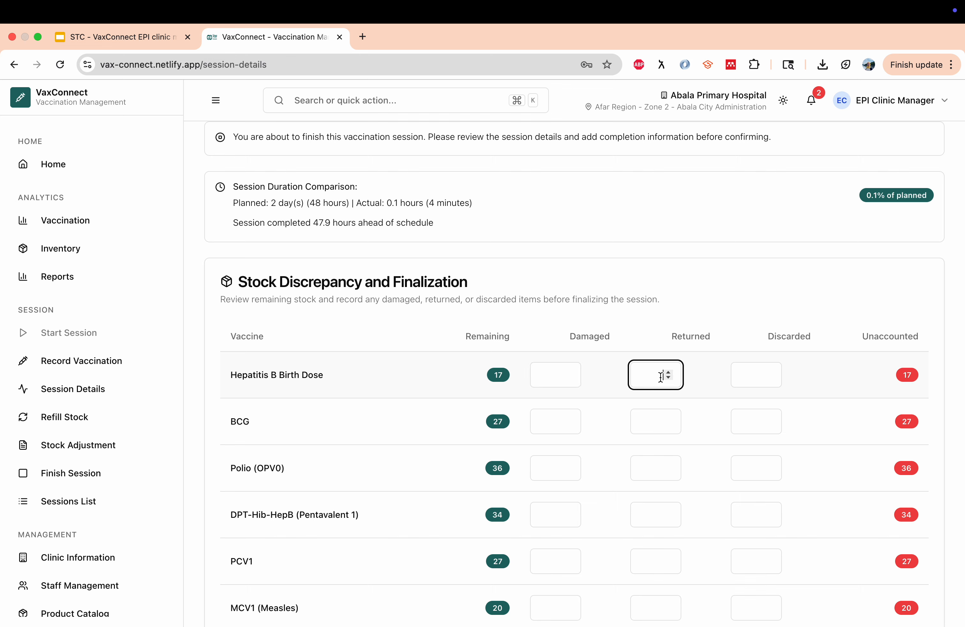
click(761, 373)
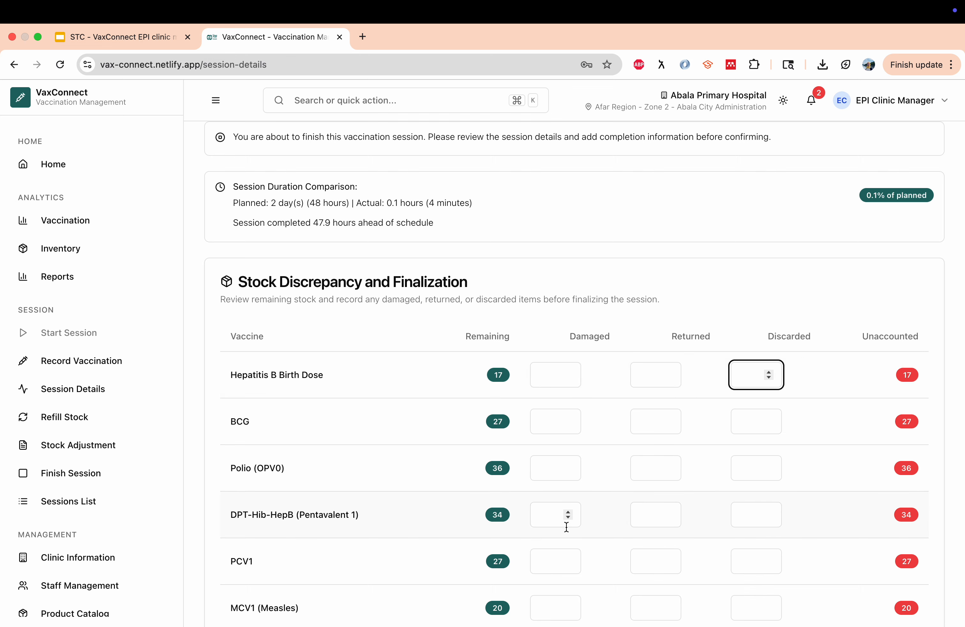
Review the Stock Discrepancy and Finalization table listing all six vaccines as unaccounted
scroll(524, 558, down, 5)
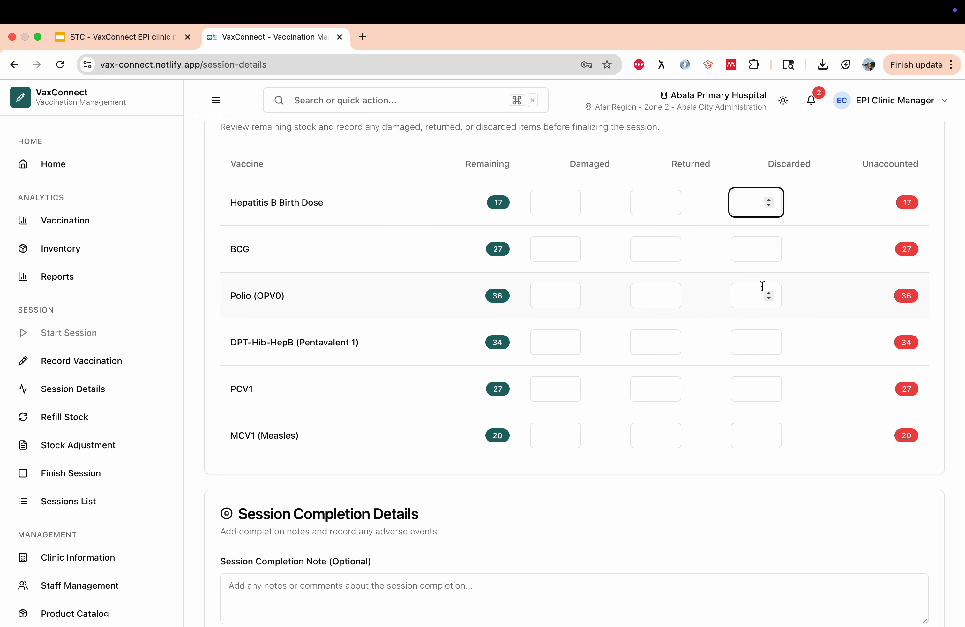
scroll(647, 370, down, 15)
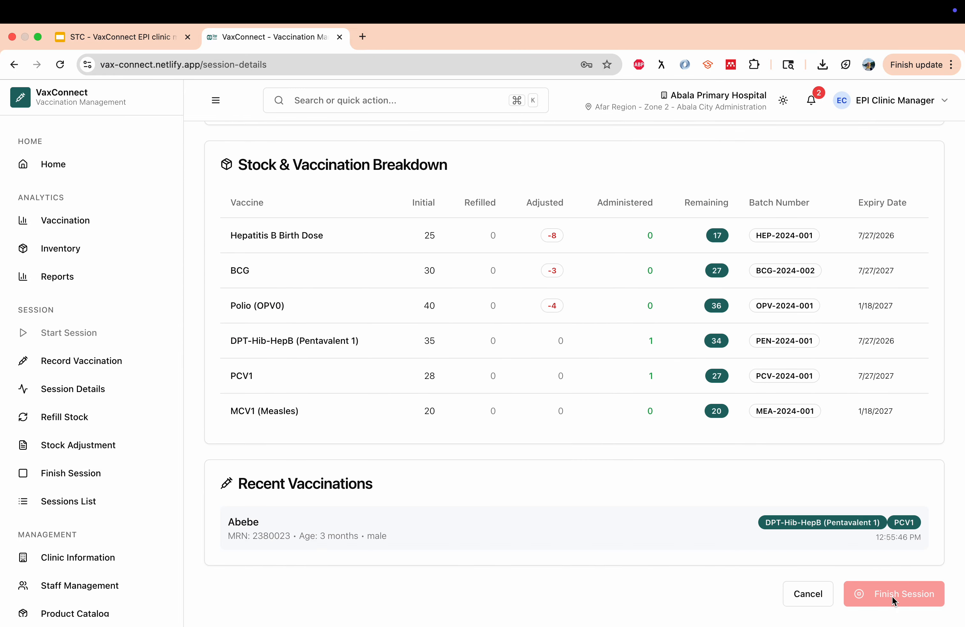
scroll(649, 529, up, 10)
scroll(614, 508, up, 10)
scroll(614, 508, down, 15)
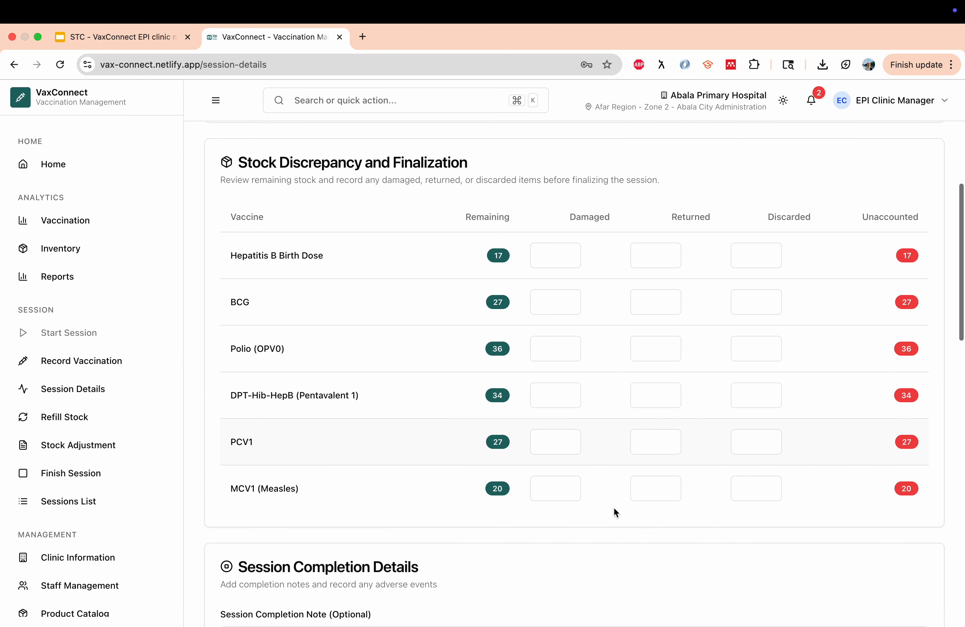
scroll(614, 508, down, 10)
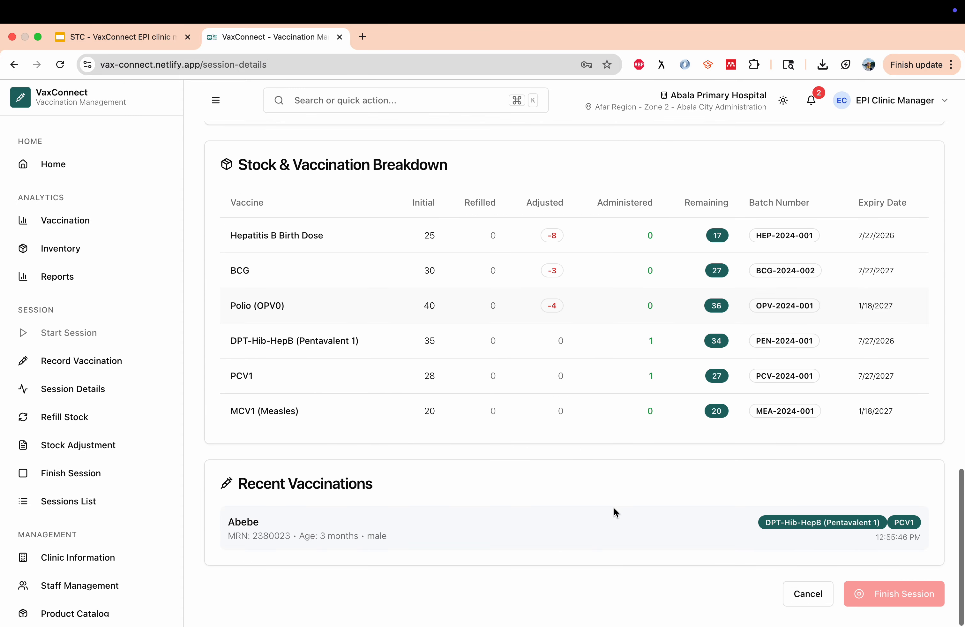
scroll(614, 507, up, 20)
Record 17 Hepatitis B and 27 BCG as discarded, and 36 Polio (OPV0) as returned
click(756, 352)
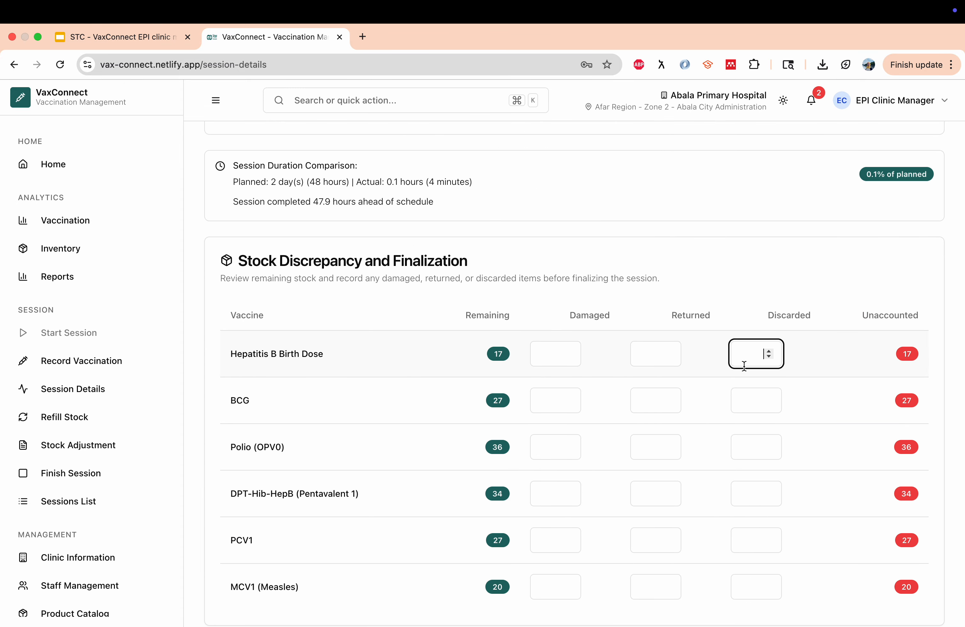
text(17)
click(744, 404)
text(27)
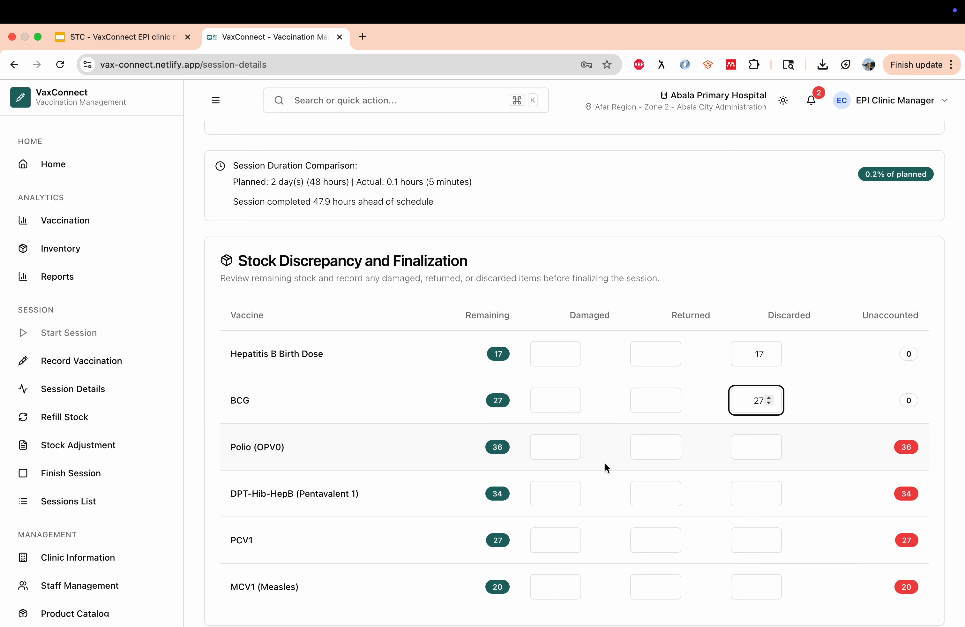
click(656, 444)
text(36)
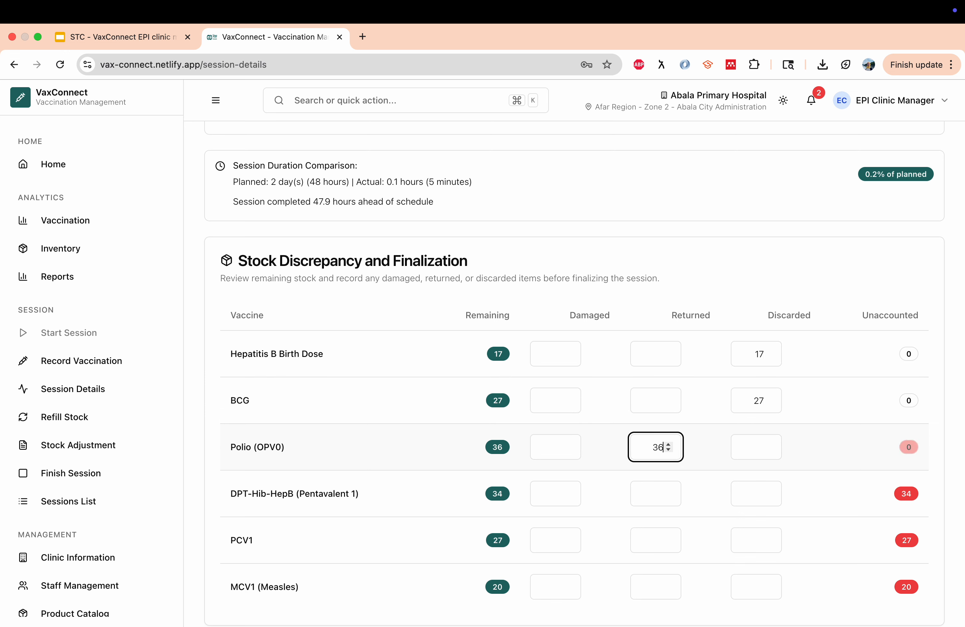
Mark 34 Pentavalent 1 doses damaged, discard 27 PCV1 and 20 MCV1, then finish the session
click(554, 493)
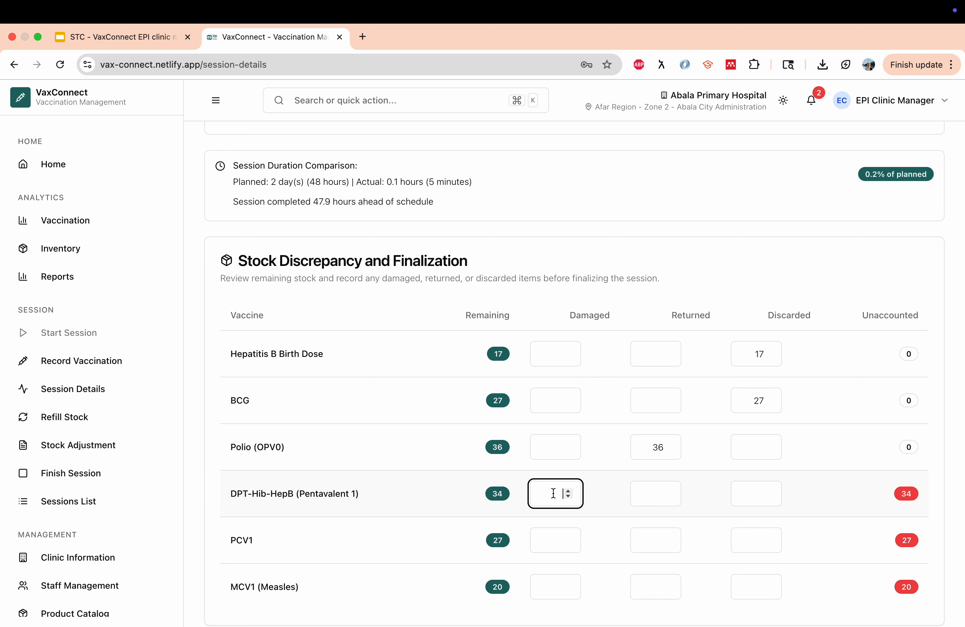
text(34)
scroll(692, 448, down, 3)
click(746, 413)
text(27)
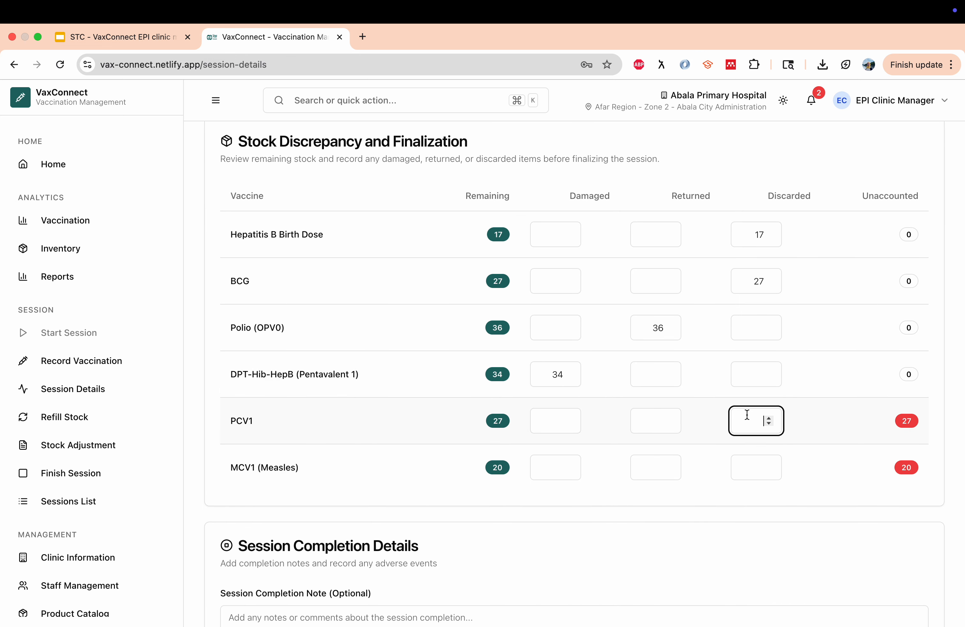
click(748, 467)
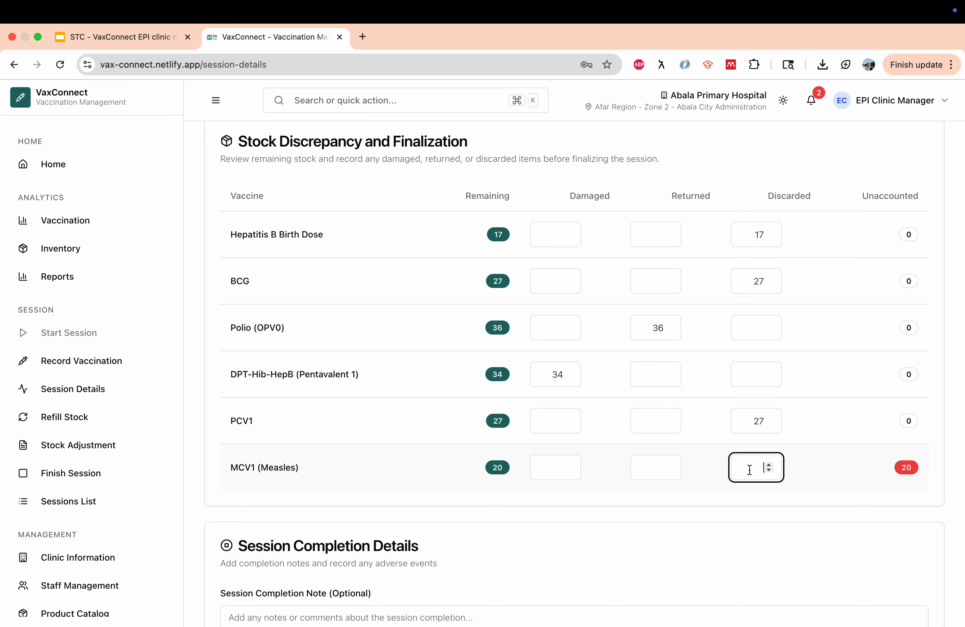
text(20)
scroll(717, 549, down, 15)
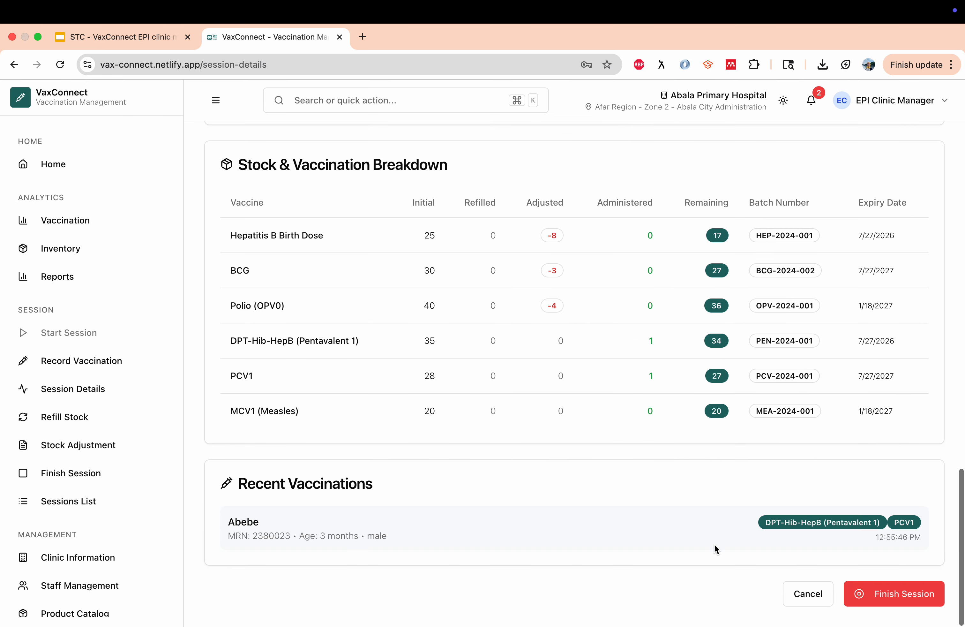
click(892, 595)
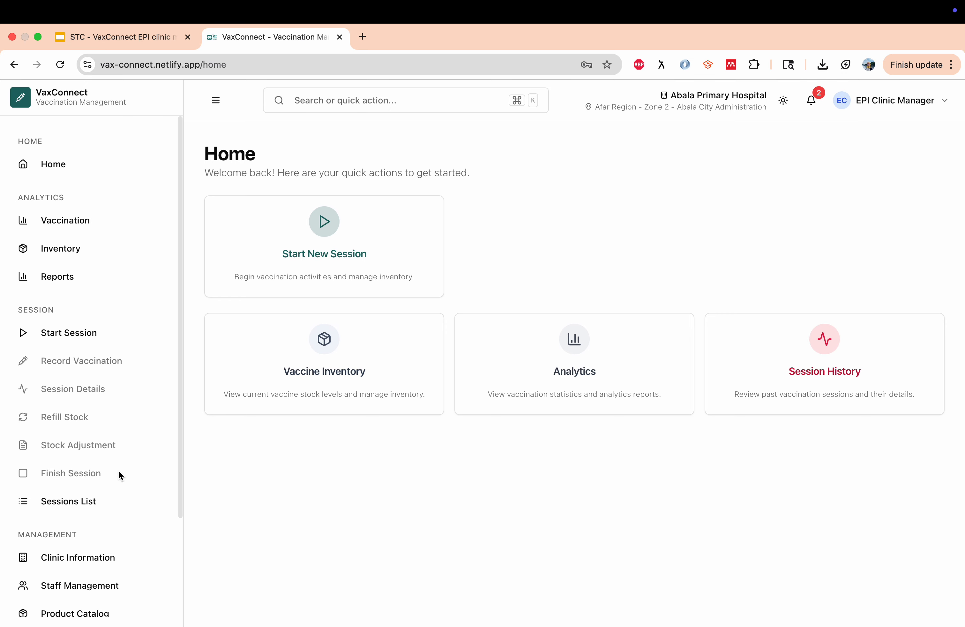
Open Vaccination Analytics showing 311 children vaccinated in the last 7 days
scroll(119, 474, down, 3)
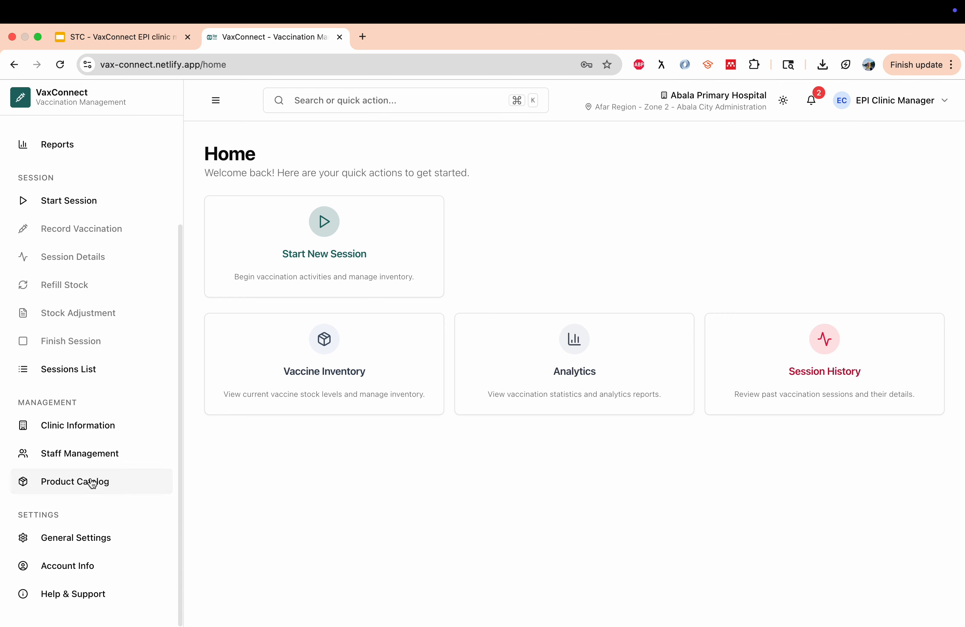
scroll(93, 481, up, 3)
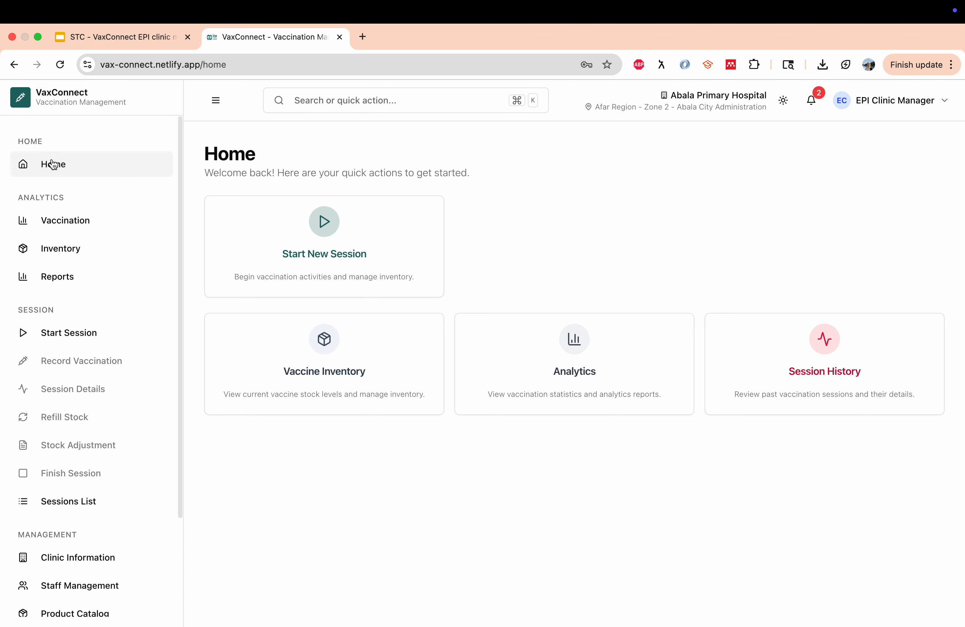
click(79, 226)
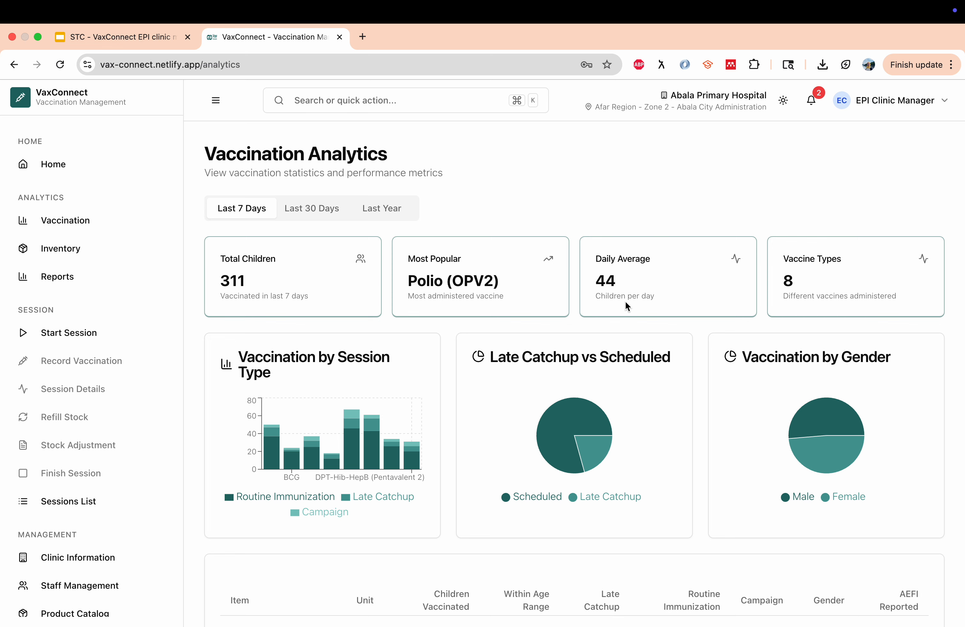
Scroll through the per-vaccine analytics table, then open the July 2025 Immunization Tally Report
scroll(627, 304, down, 1)
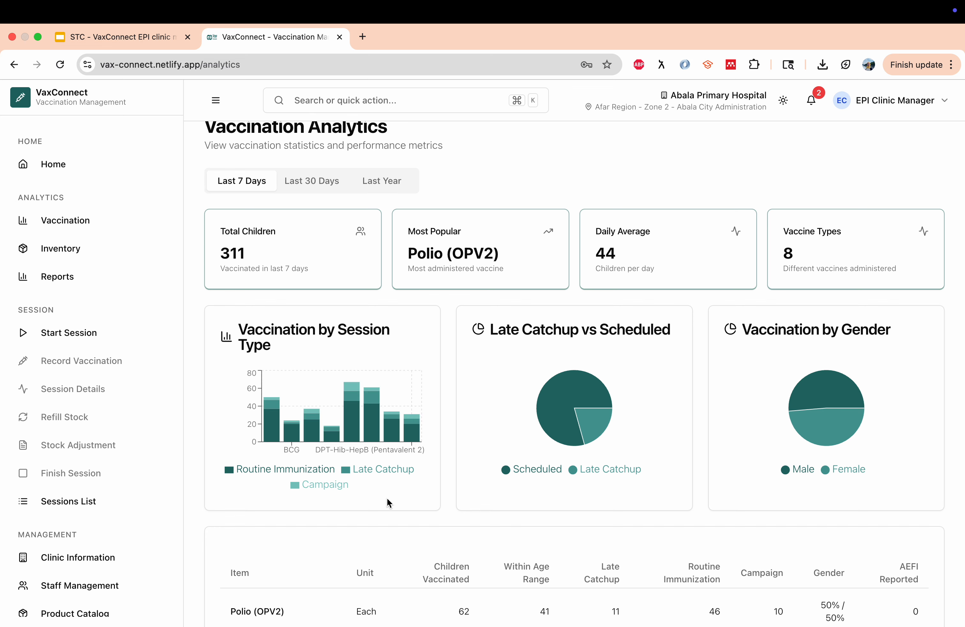
scroll(380, 485, down, 6)
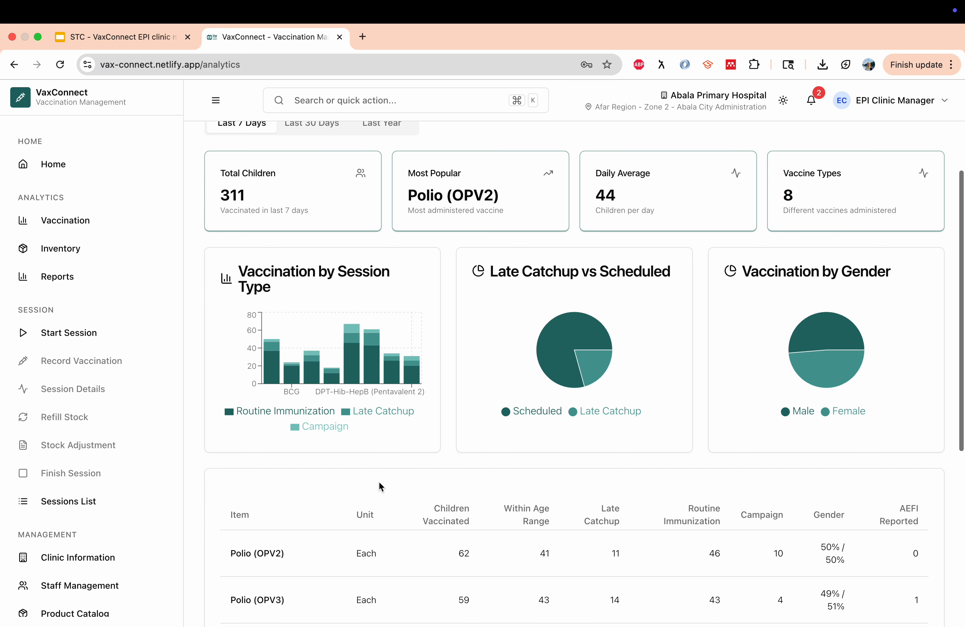
scroll(379, 481, down, 3)
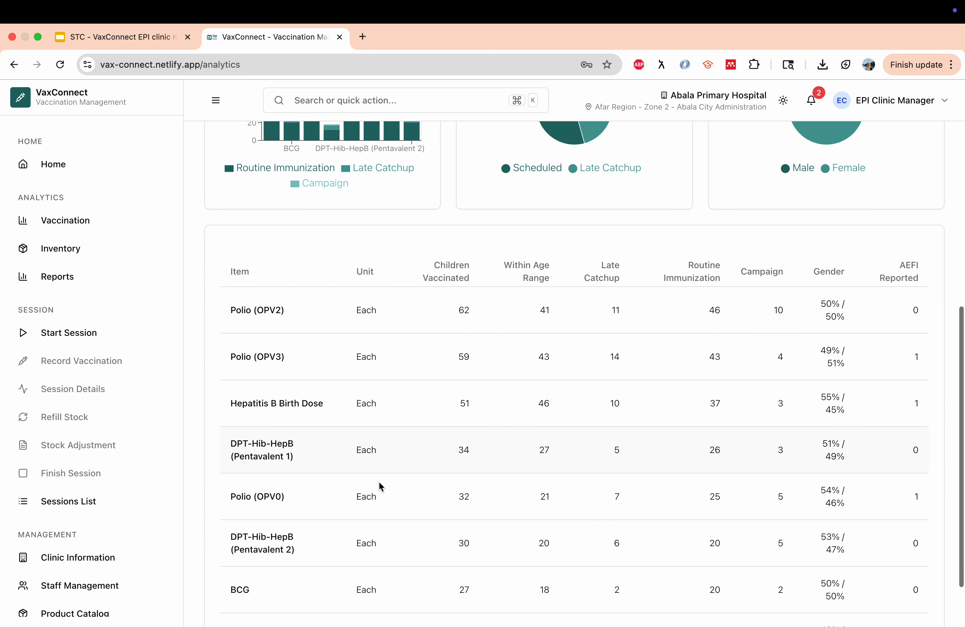
scroll(379, 481, up, 9)
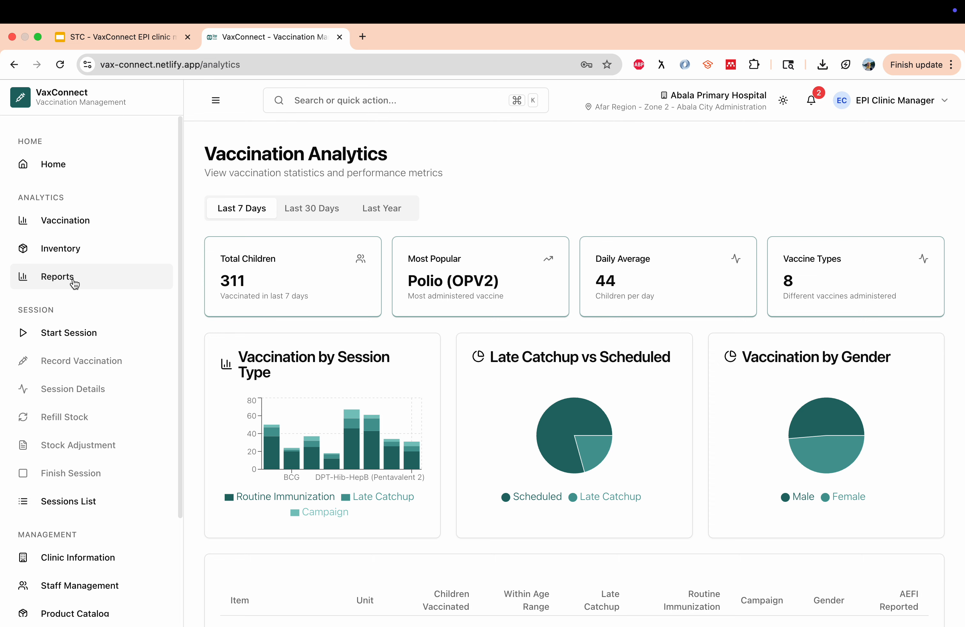
click(84, 281)
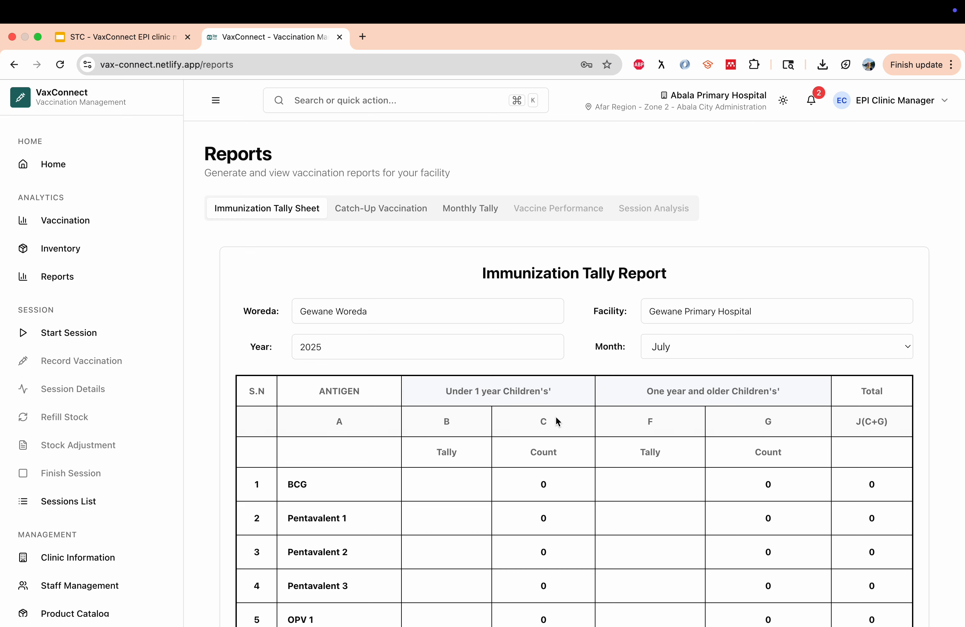
Switch the Immunization Tally Report month to June
scroll(554, 423, down, 5)
scroll(553, 420, up, 5)
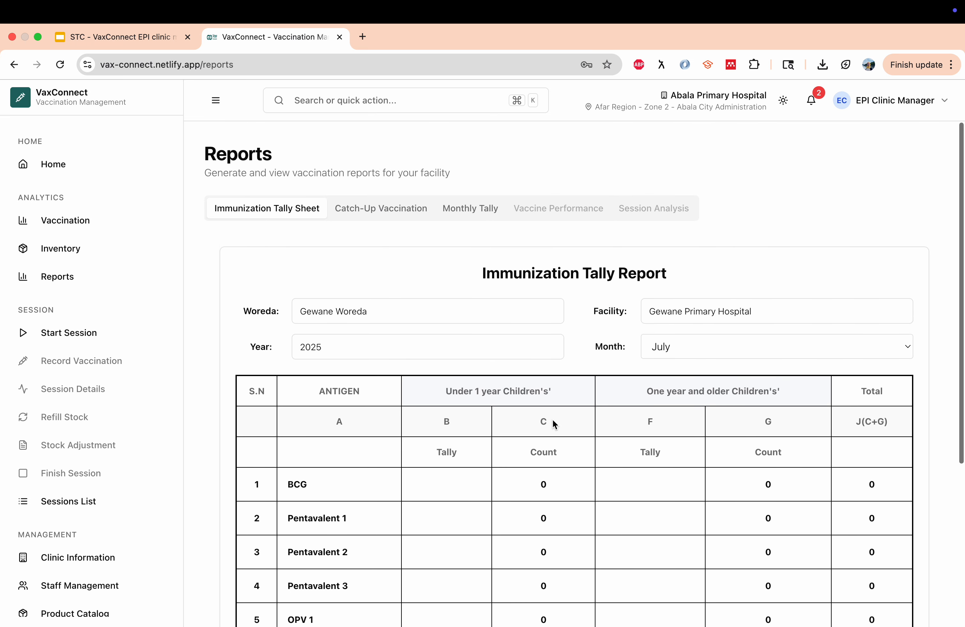
click(709, 350)
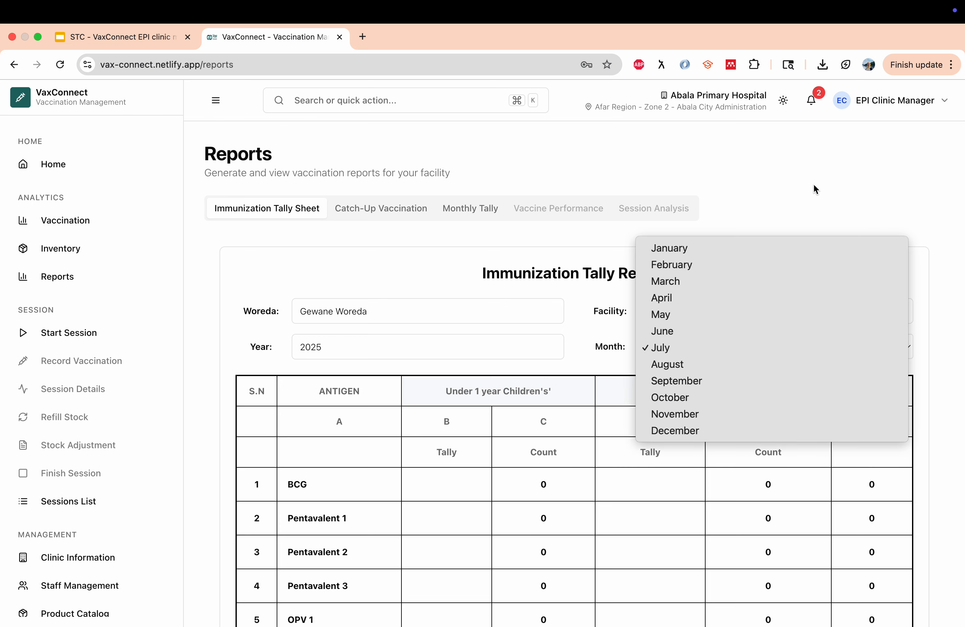
click(719, 330)
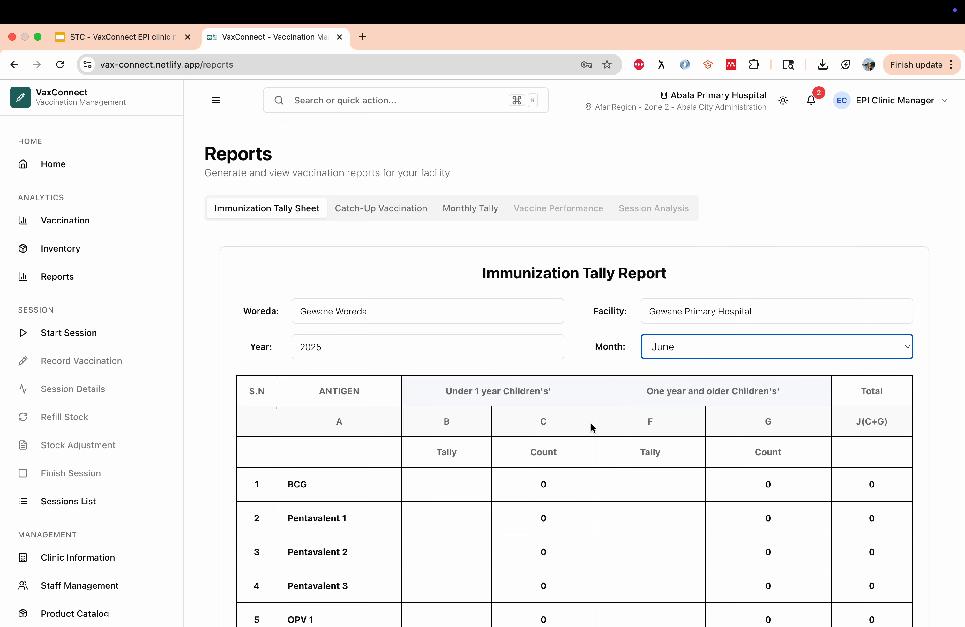
View the Catch-Up Vaccination and Monthly Tally reports, then open Vaccine Stock Analytics
scroll(637, 426, down, 5)
scroll(638, 426, up, 5)
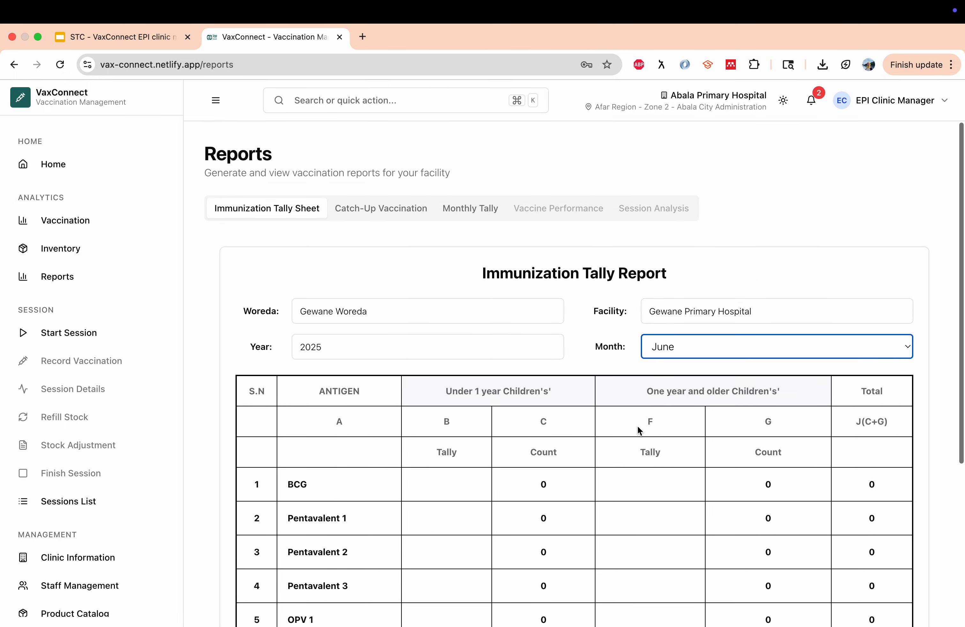
click(385, 211)
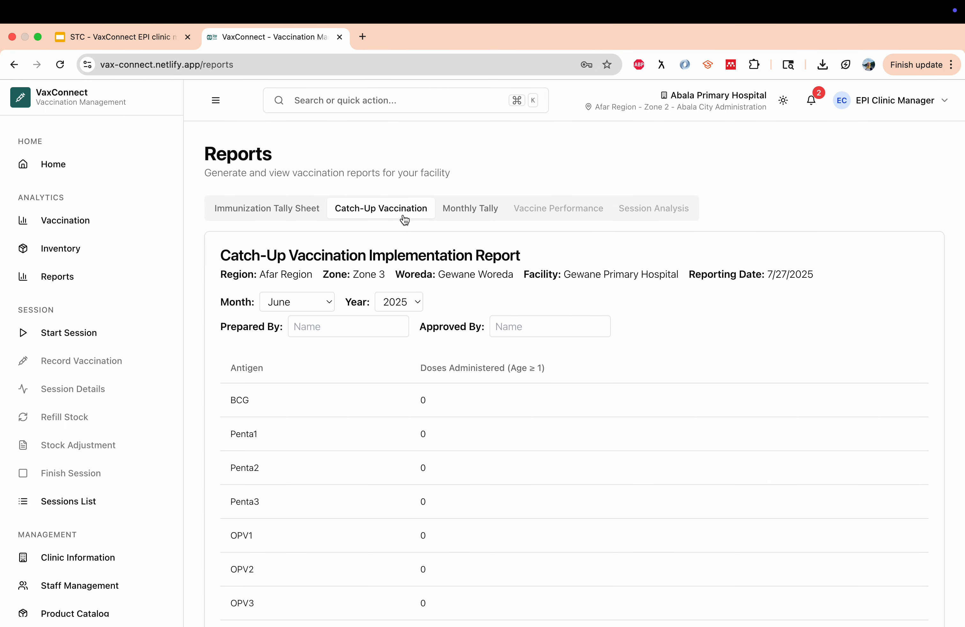
click(473, 213)
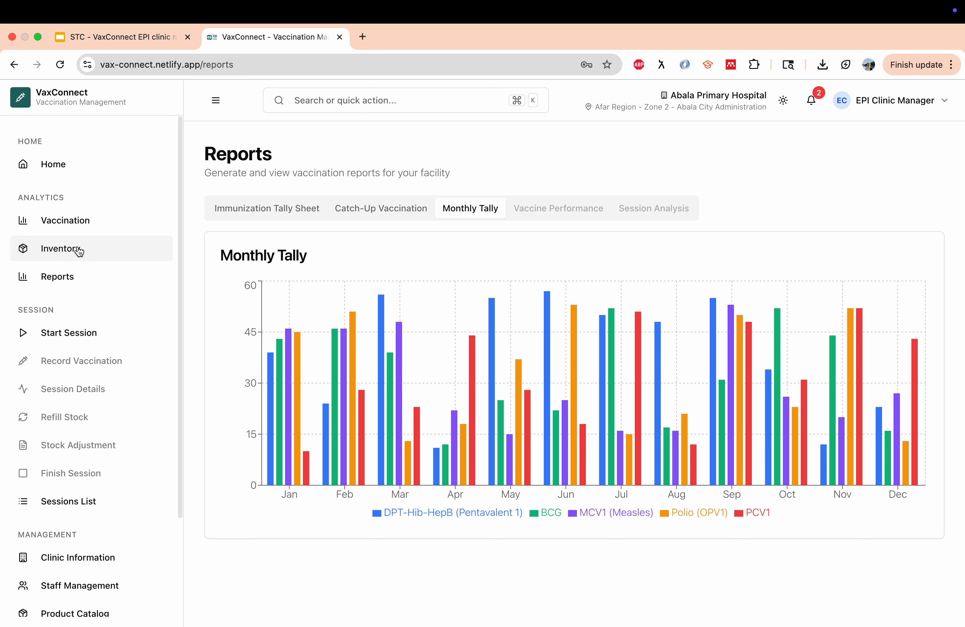
click(151, 257)
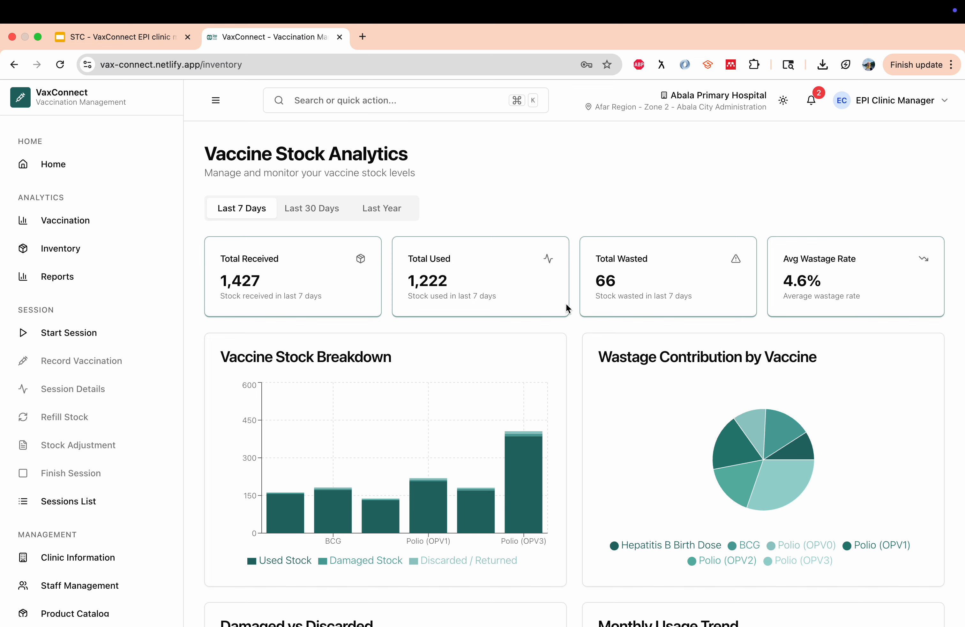
scroll(567, 304, down, 3)
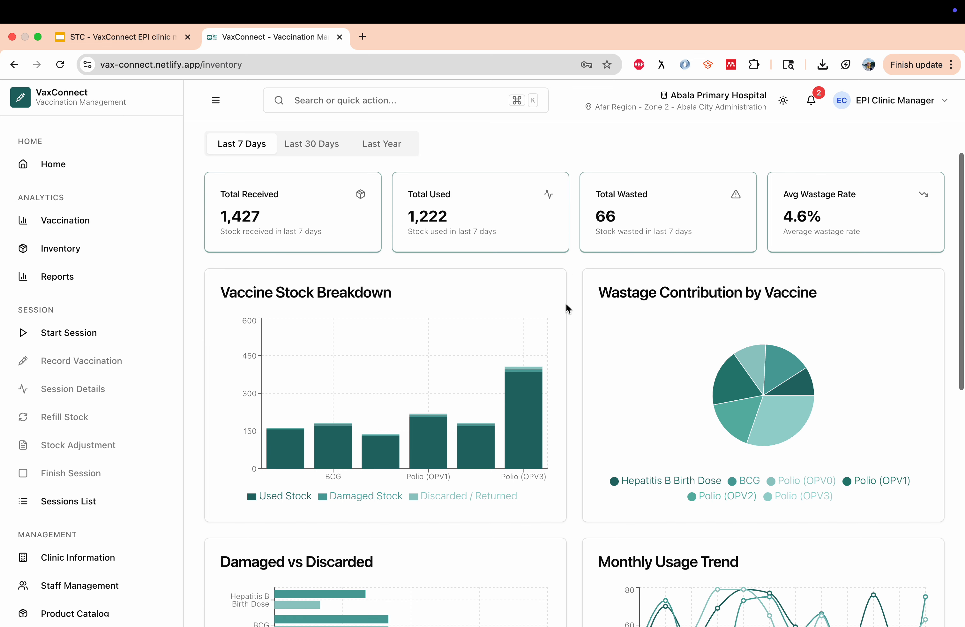
scroll(567, 308, down, 3)
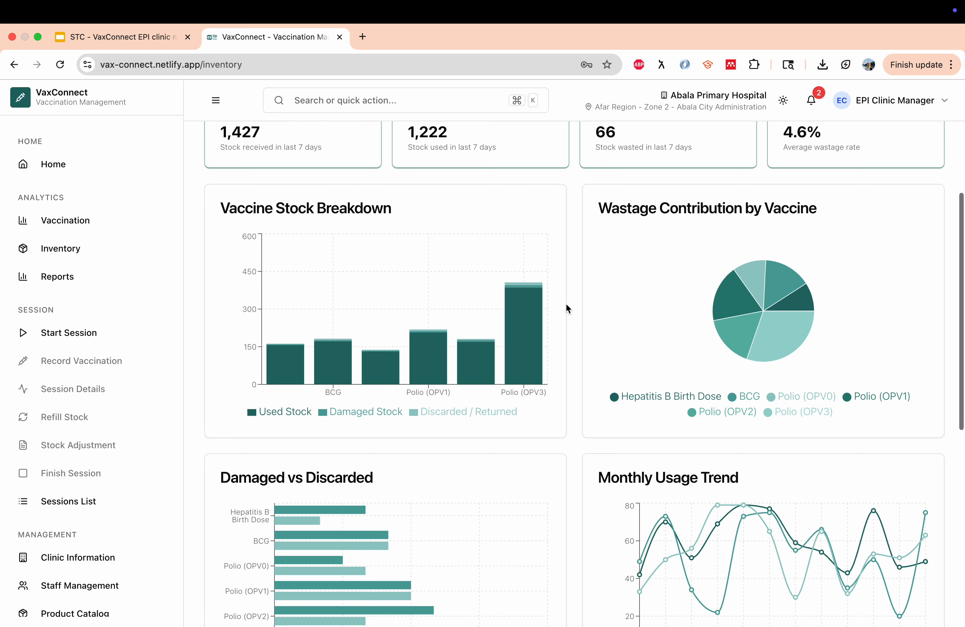
scroll(567, 309, down, 2)
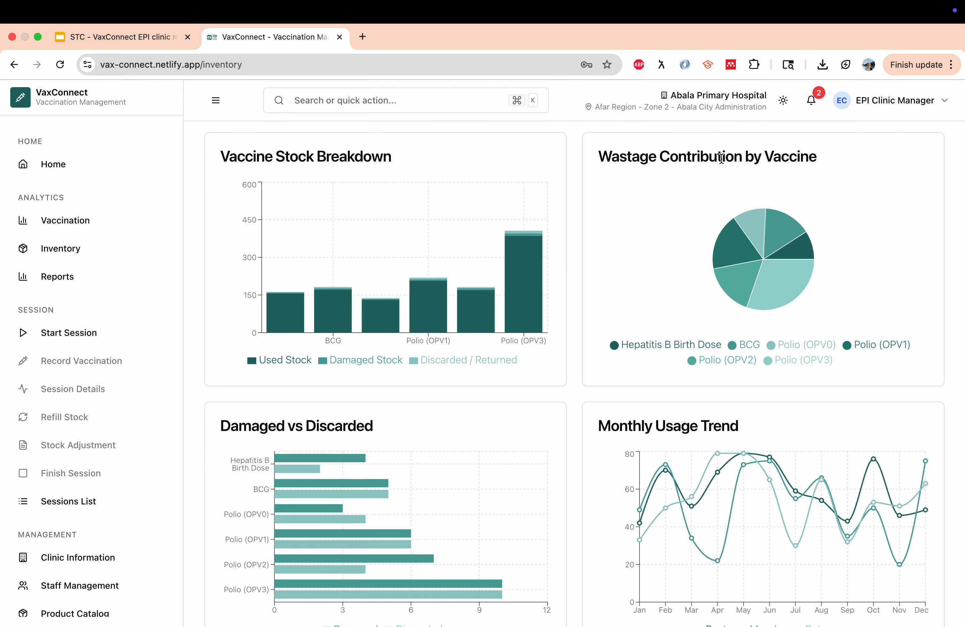
scroll(719, 385, down, 5)
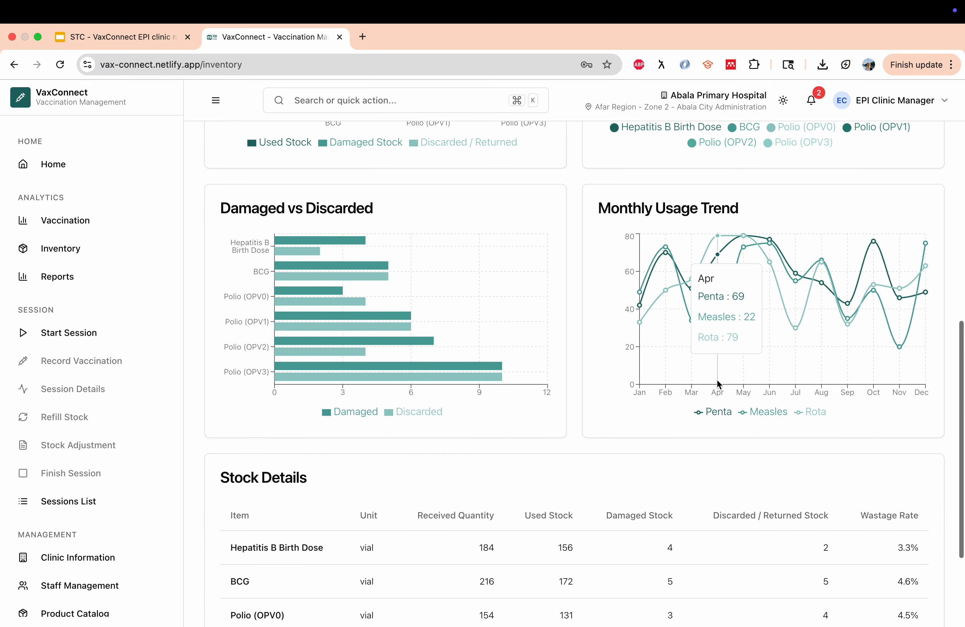
scroll(718, 384, down, 3)
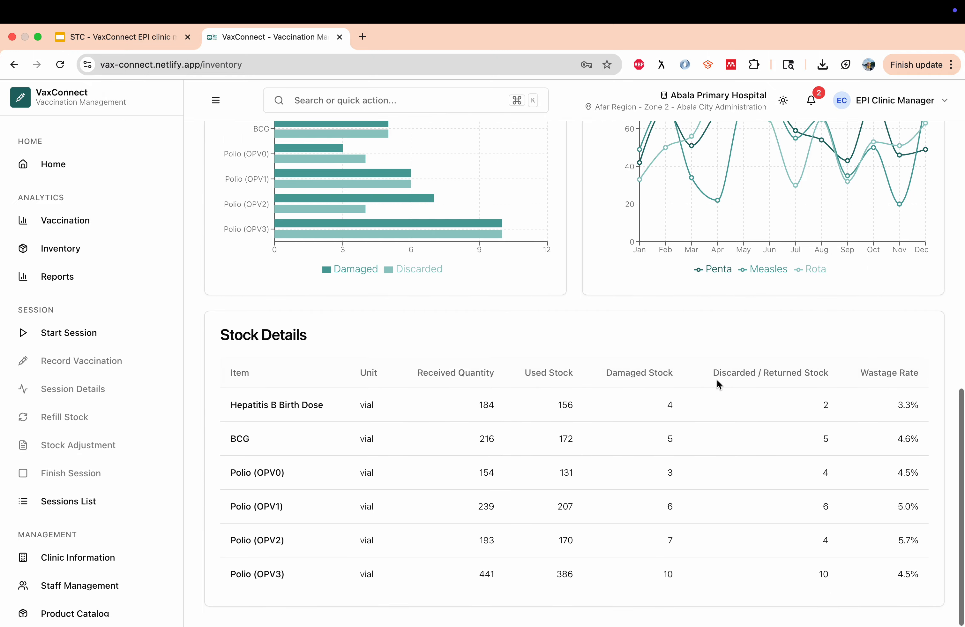
scroll(610, 272, up, 8)
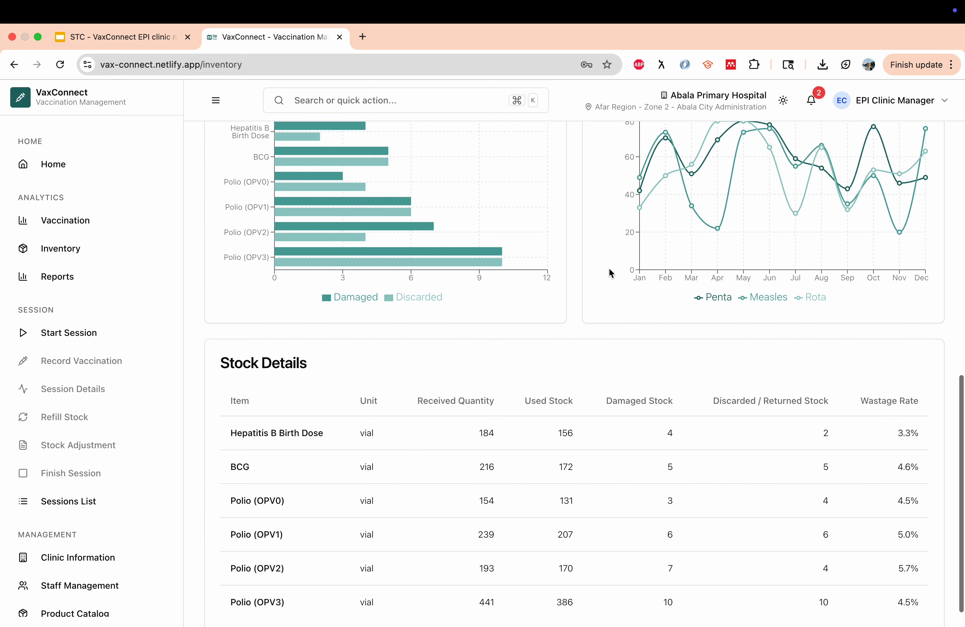
scroll(609, 268, up, 4)
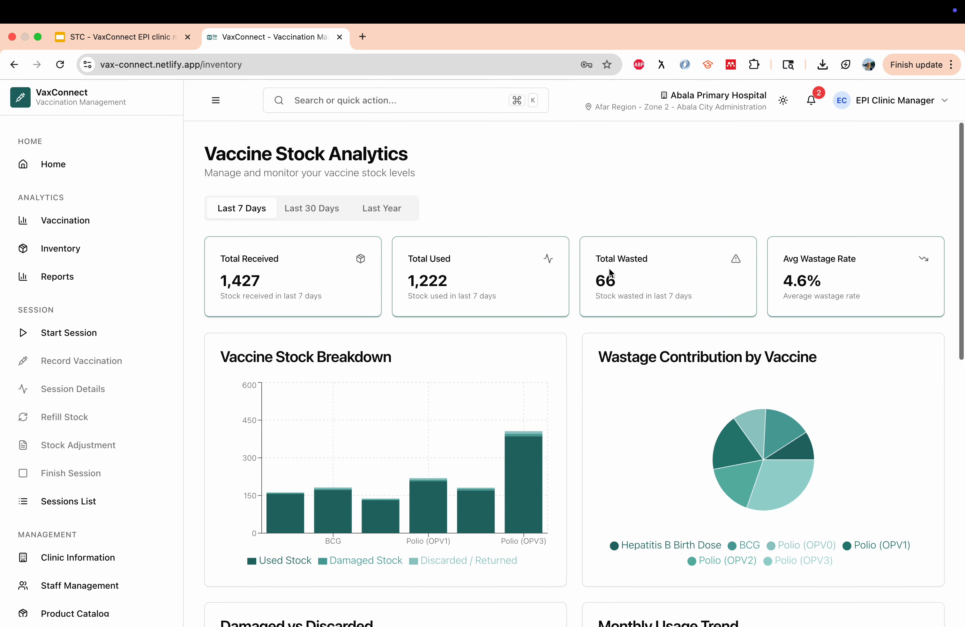